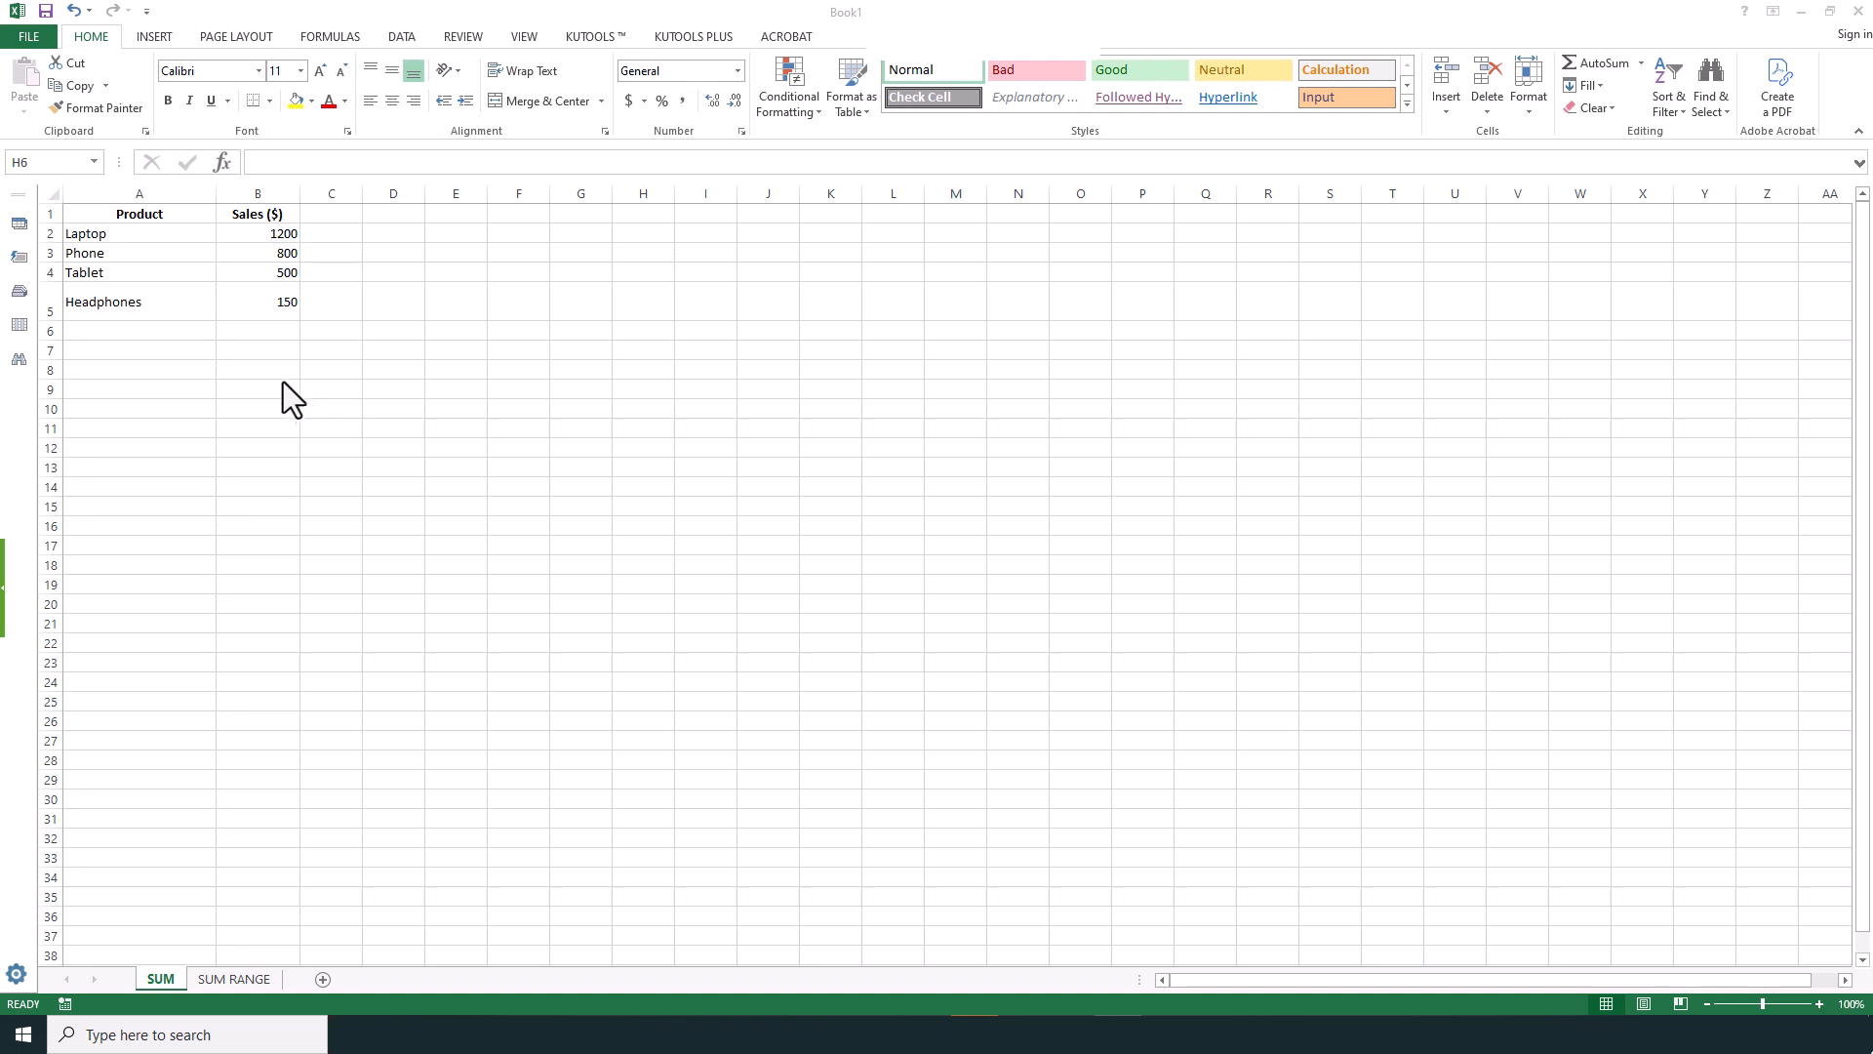
Step: Total the Sales ($) values from B2:B5 in cell B6 using AutoSum
{"action": "left_click", "coordinate": [264, 329]}
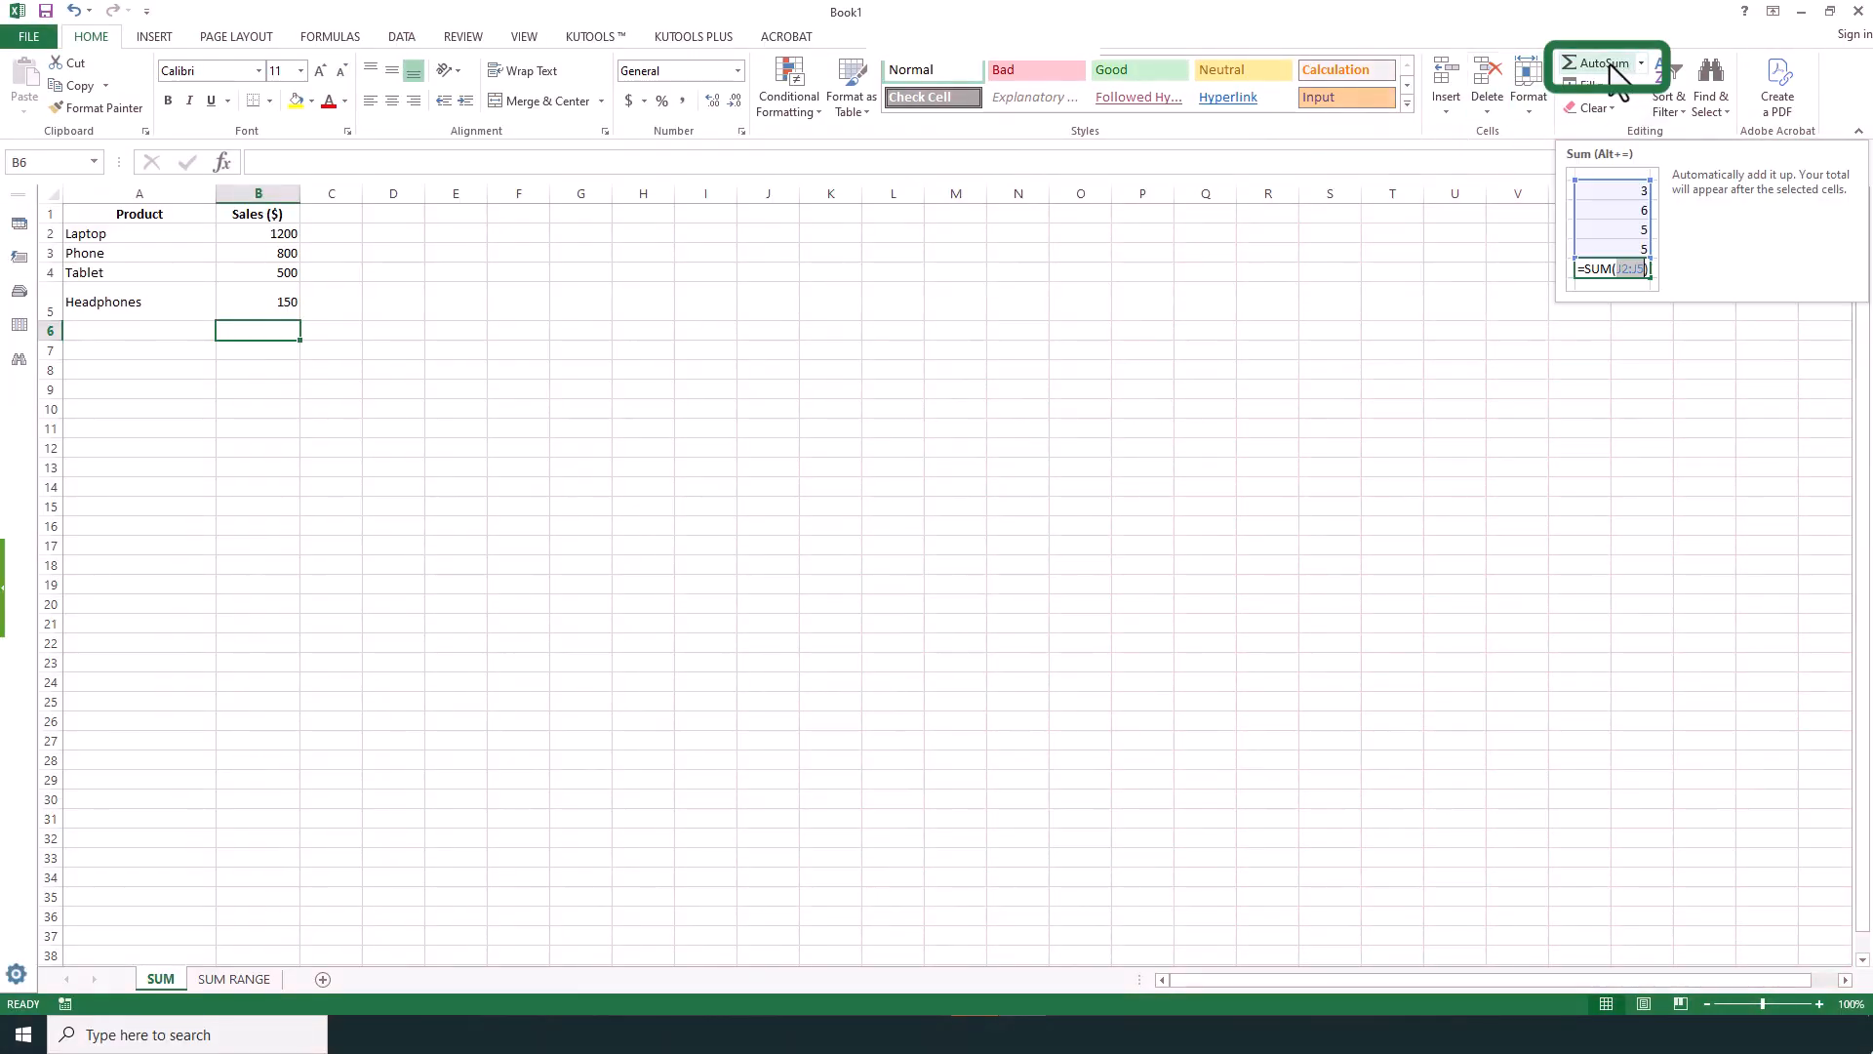
{"action": "left_click", "coordinate": [1610, 66]}
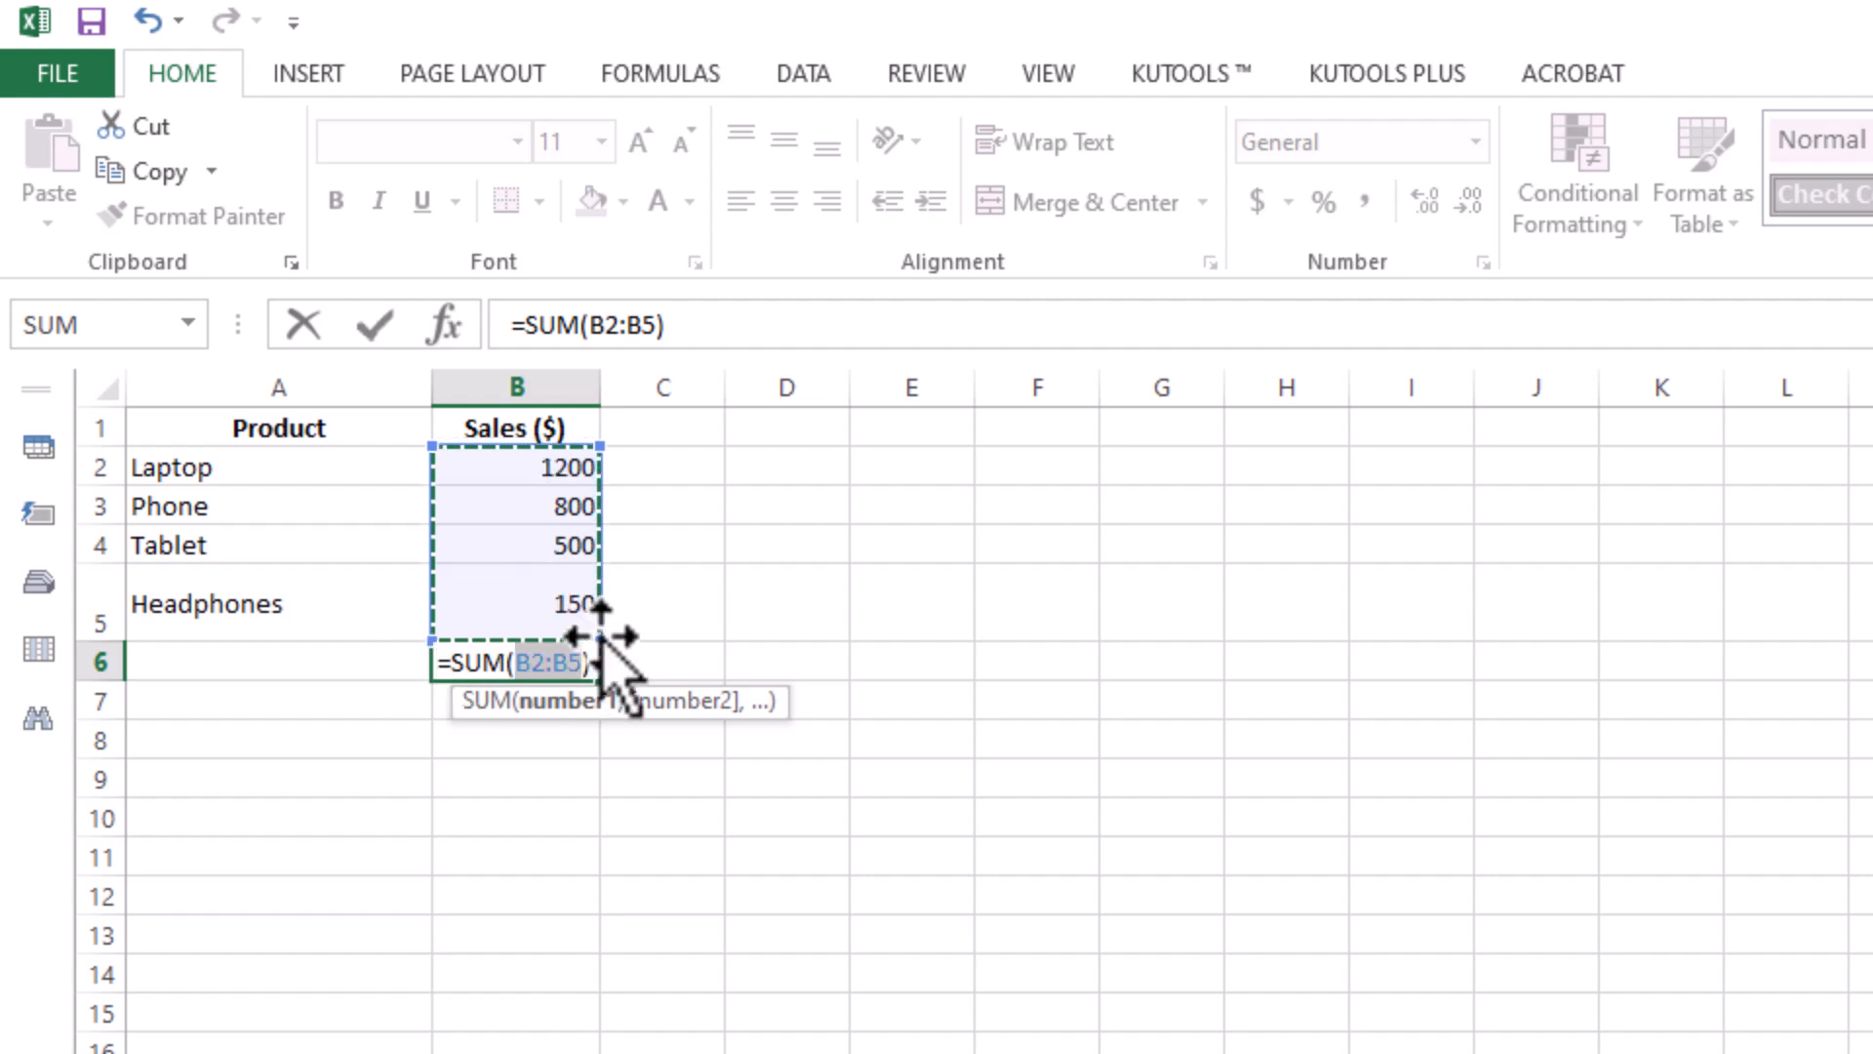
{"action": "key", "text": "Return"}
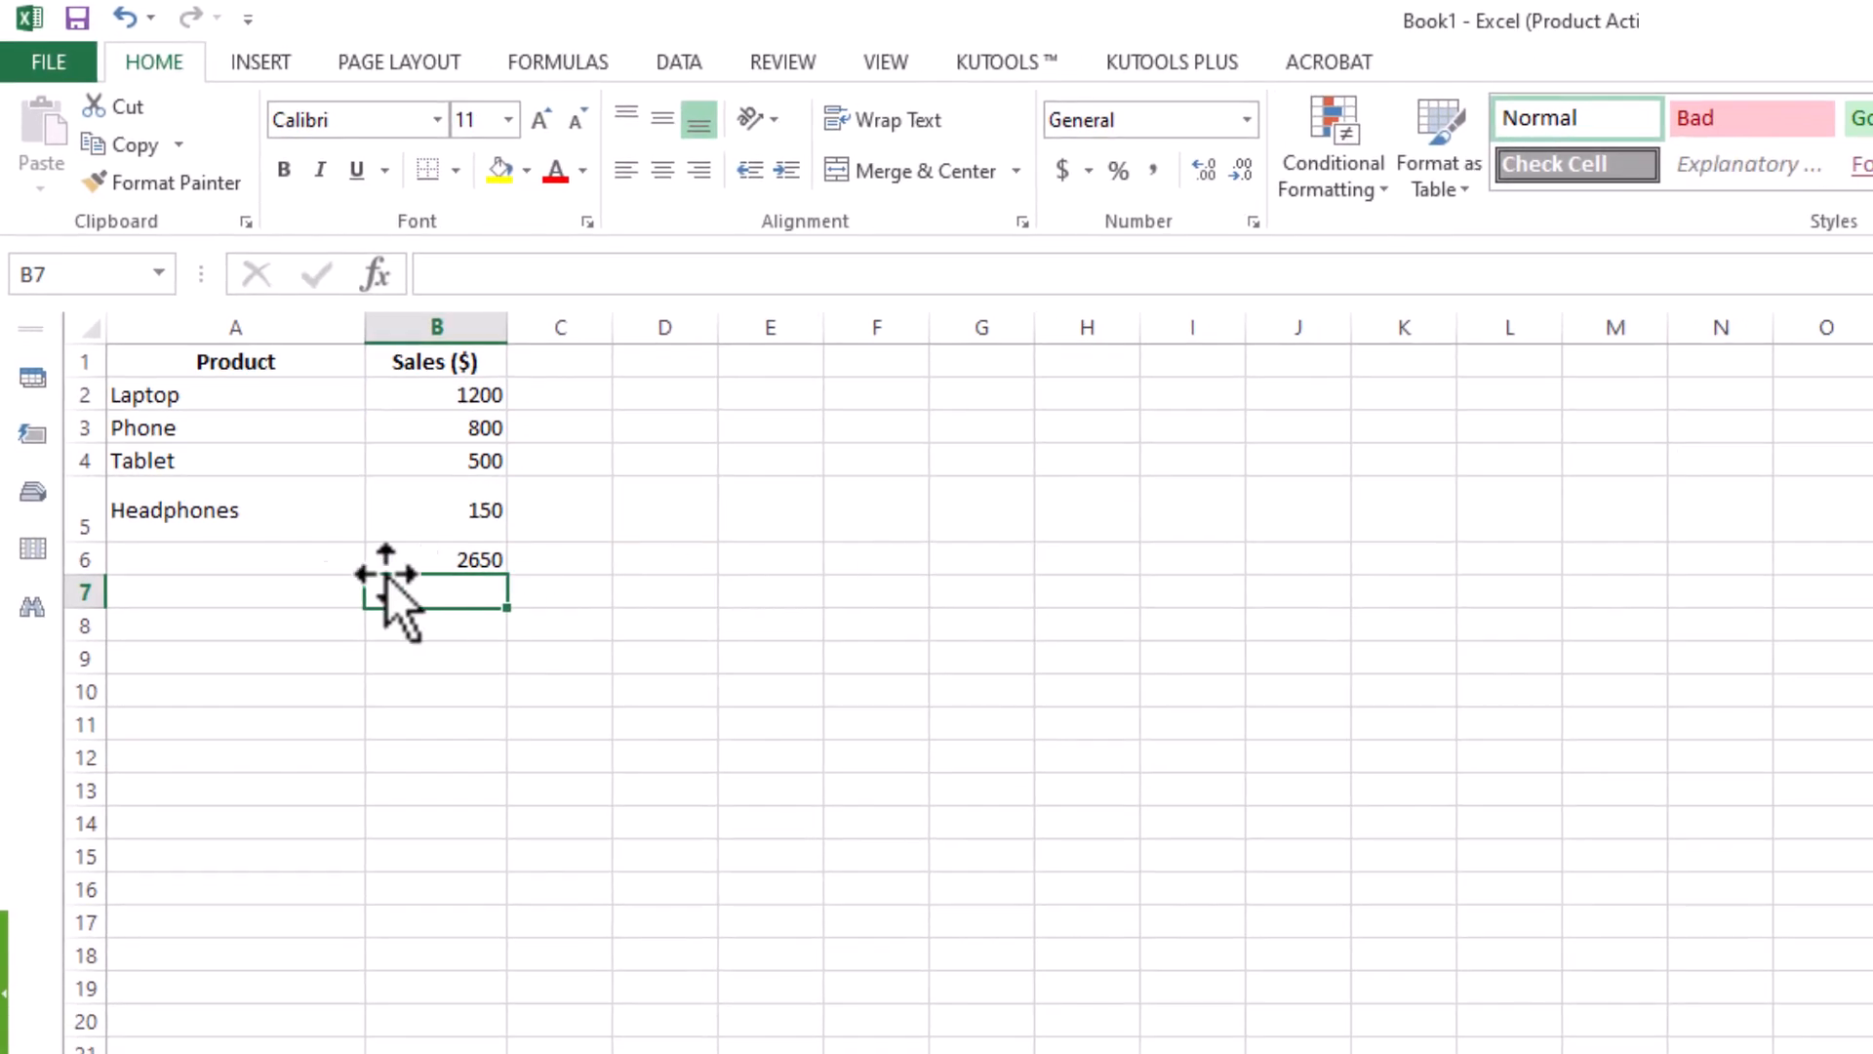
{"action": "left_click", "coordinate": [460, 551]}
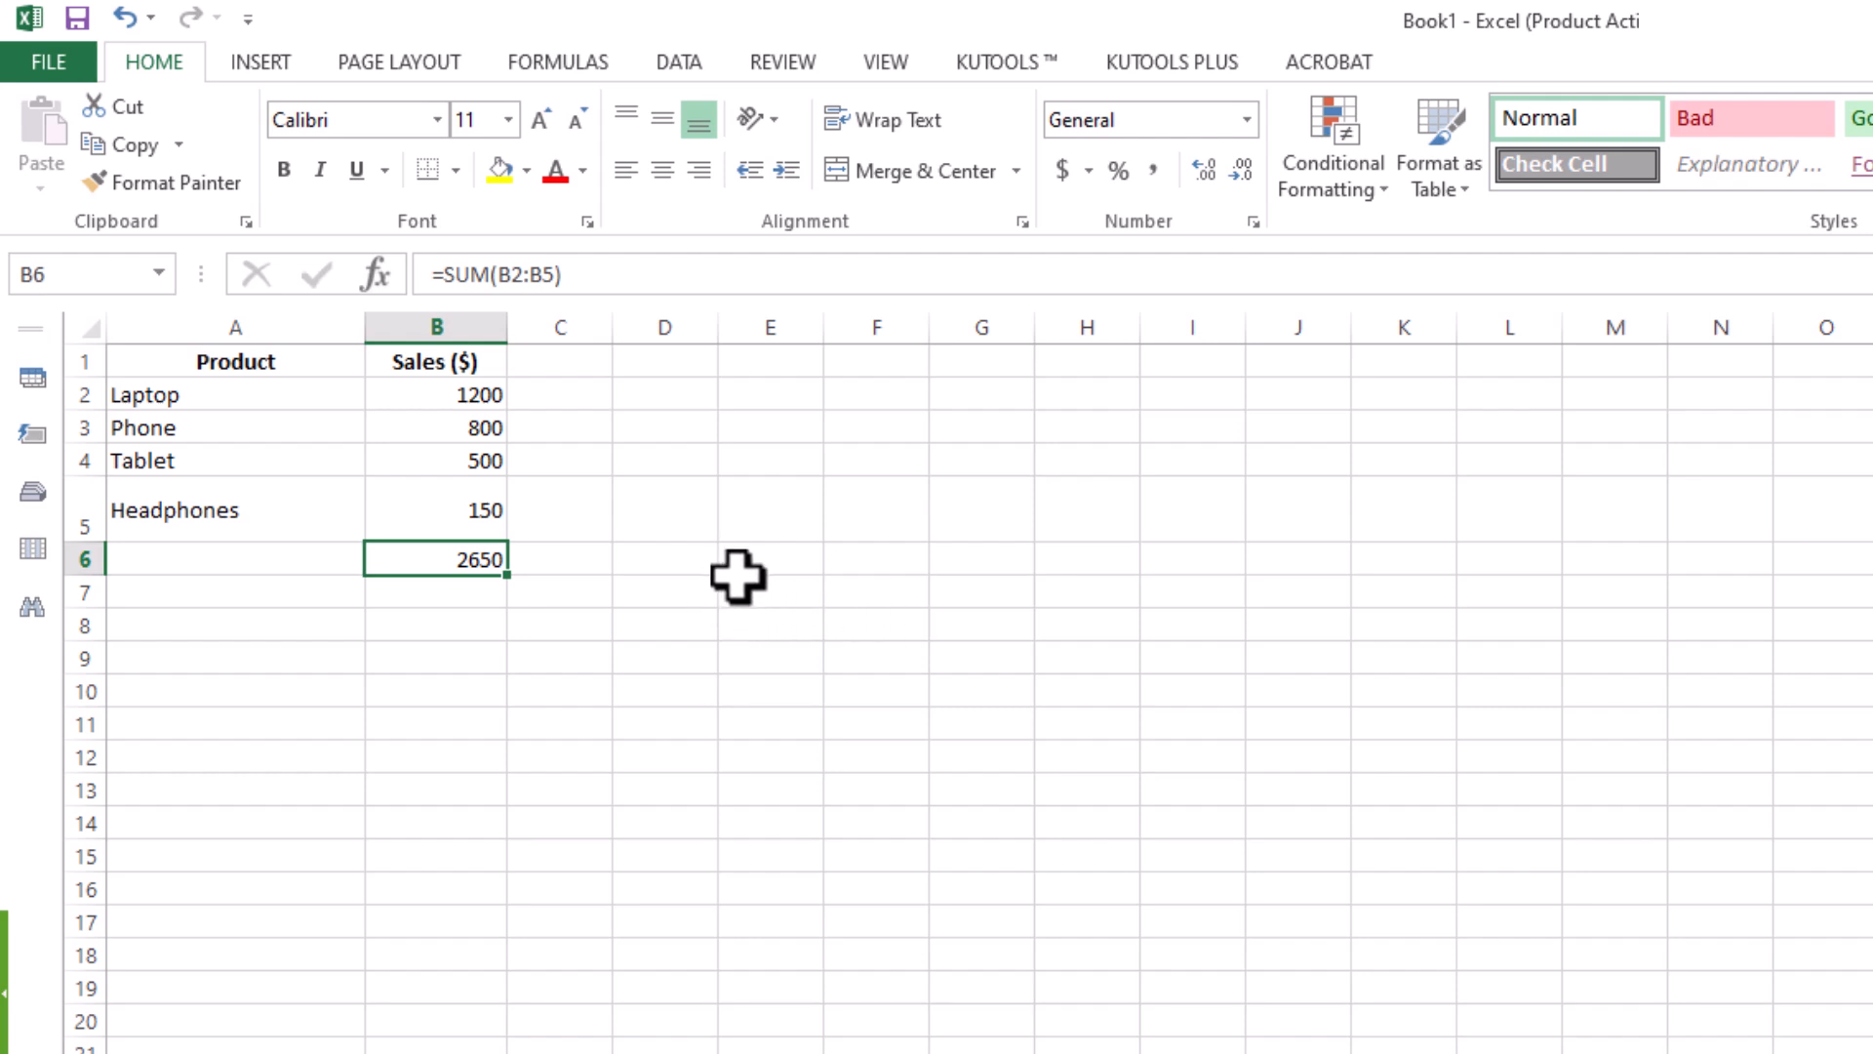
Step: Clear the AutoSum formula from cell B6
{"action": "left_click", "coordinate": [544, 590]}
{"action": "left_click", "coordinate": [411, 555]}
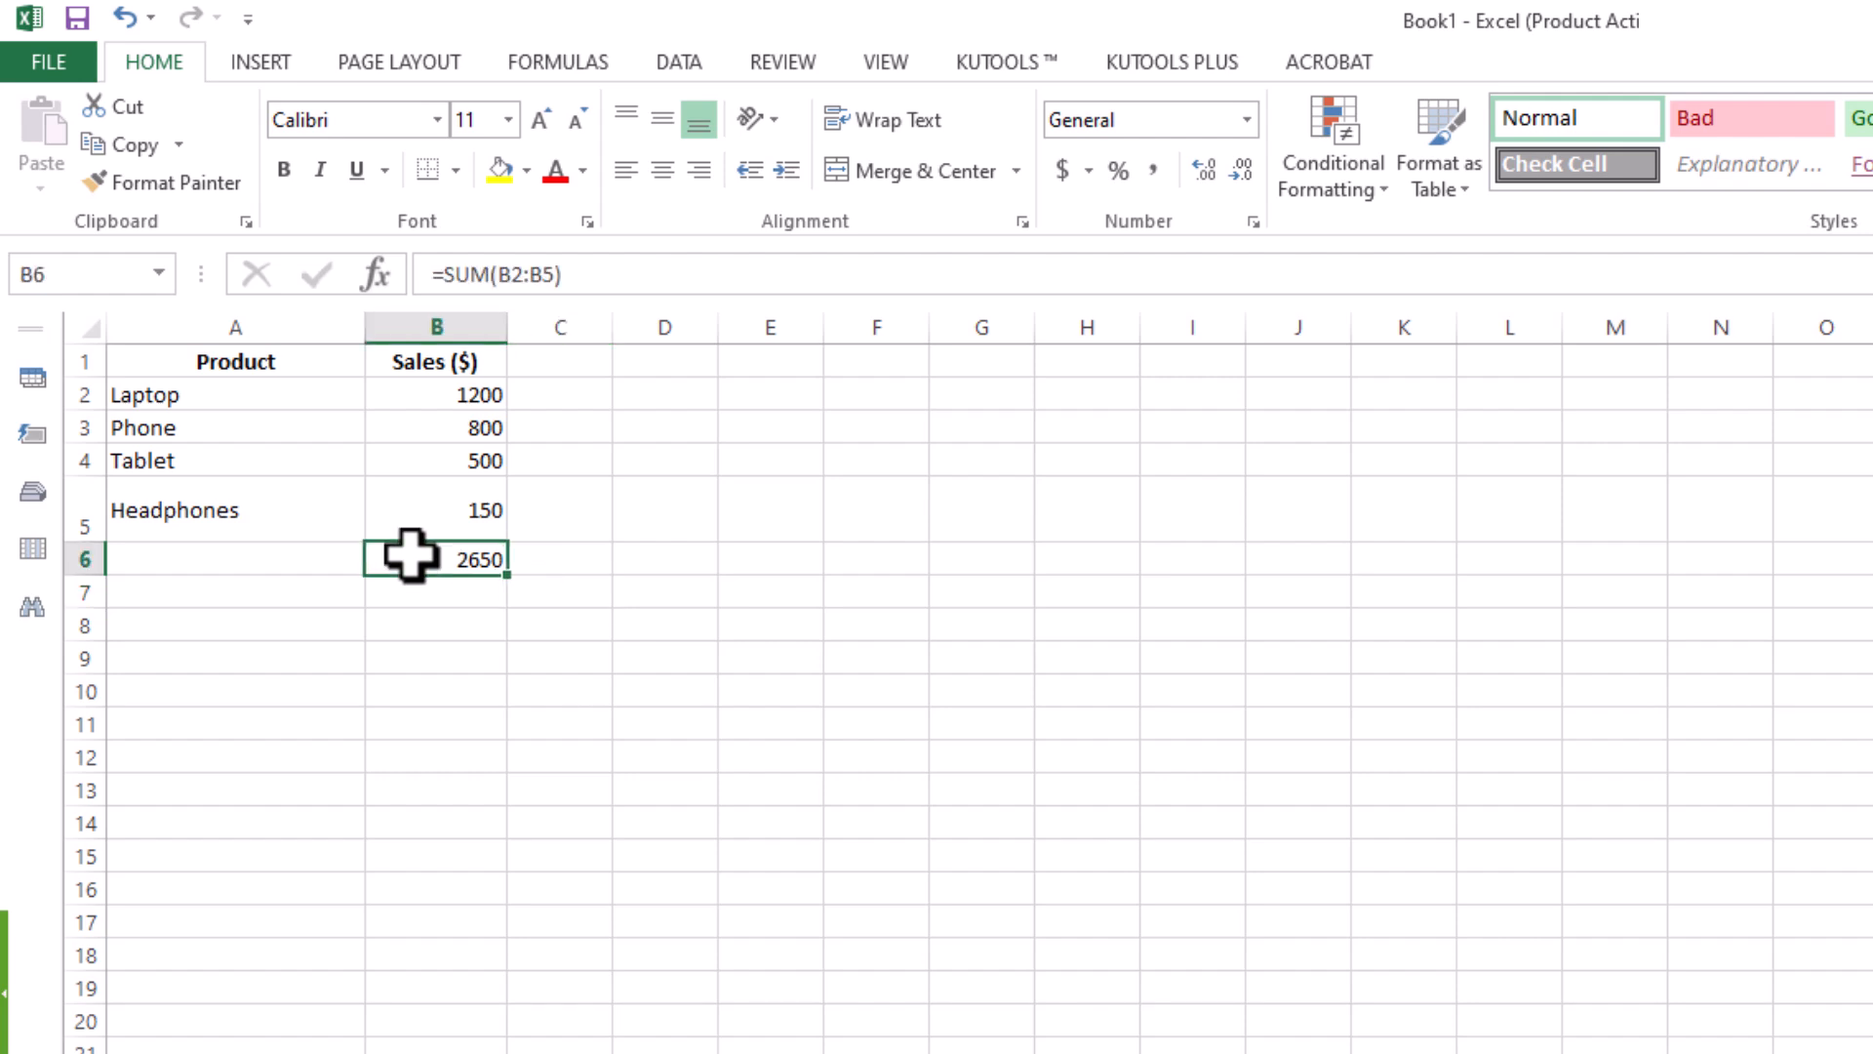
{"action": "key", "text": "Delete"}
{"action": "left_click", "coordinate": [773, 633]}
Step: Enter the formula =SUM(B2:B5) in cell B6 and select that cell to review it
{"action": "double_click", "coordinate": [477, 562]}
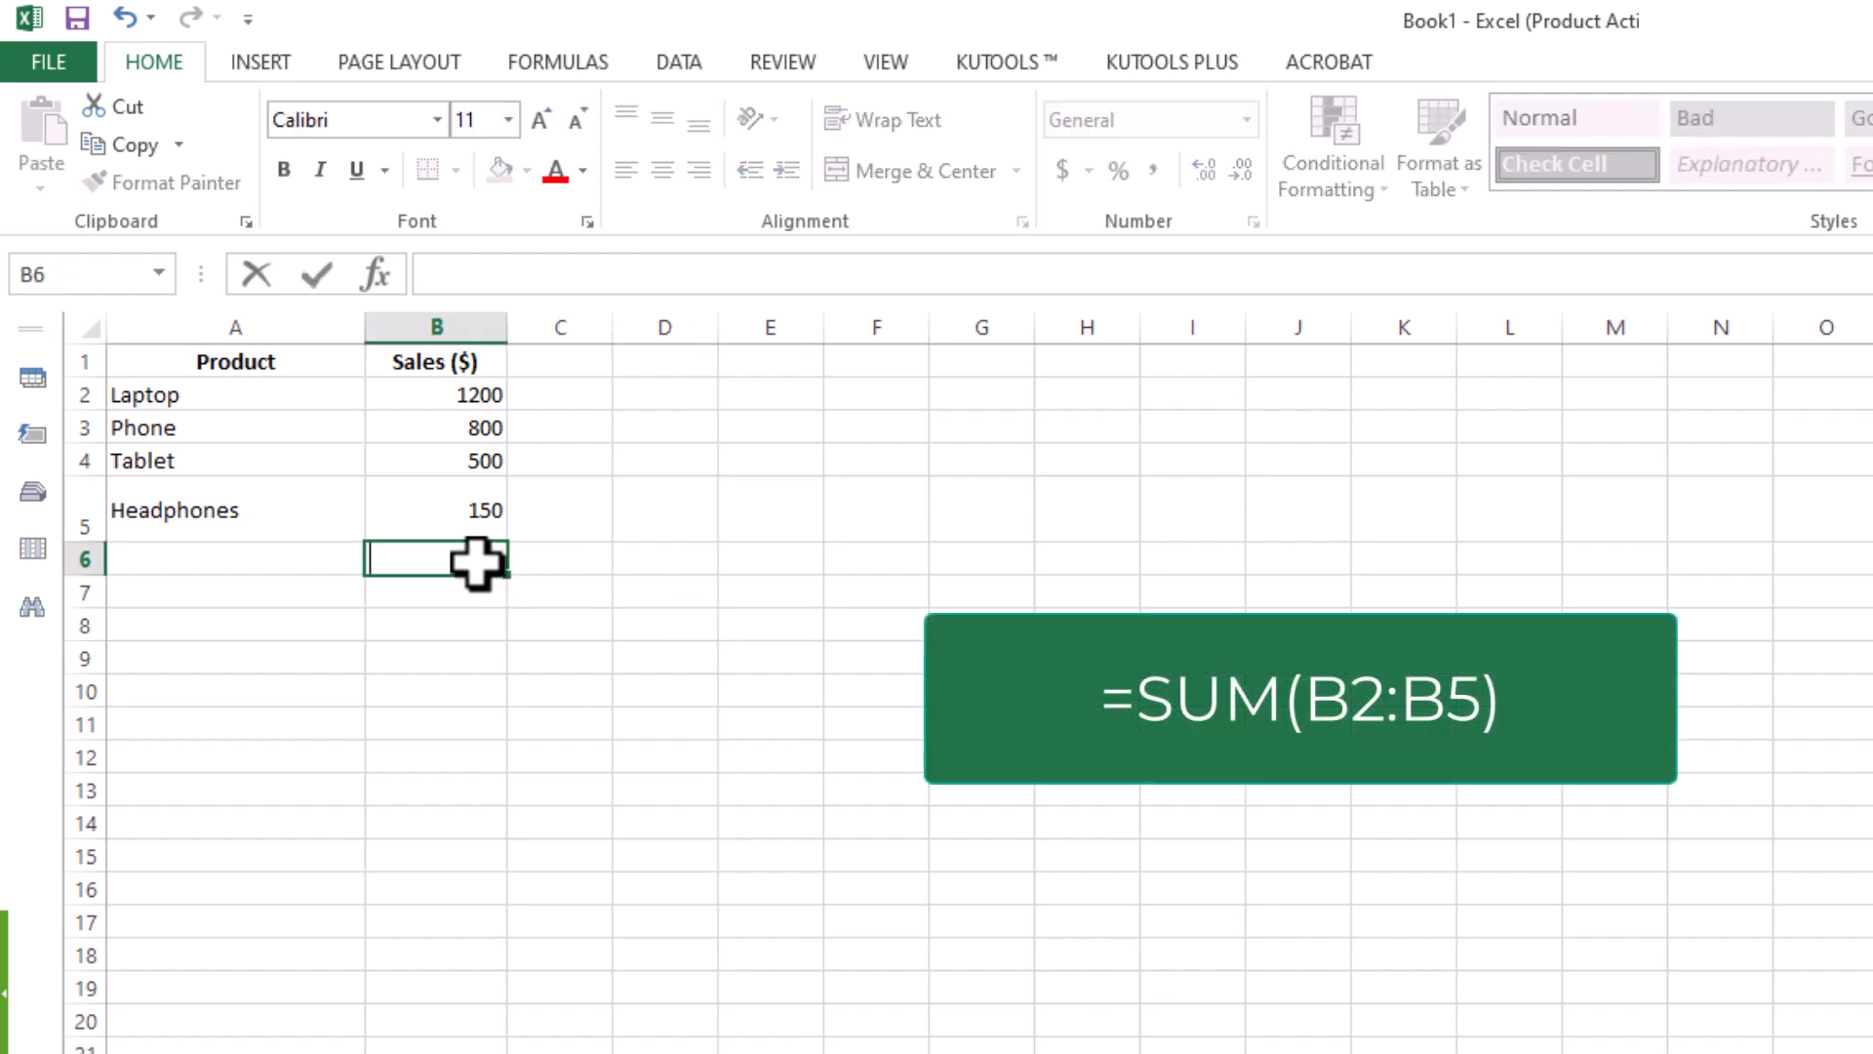
{"action": "type", "text": "="}
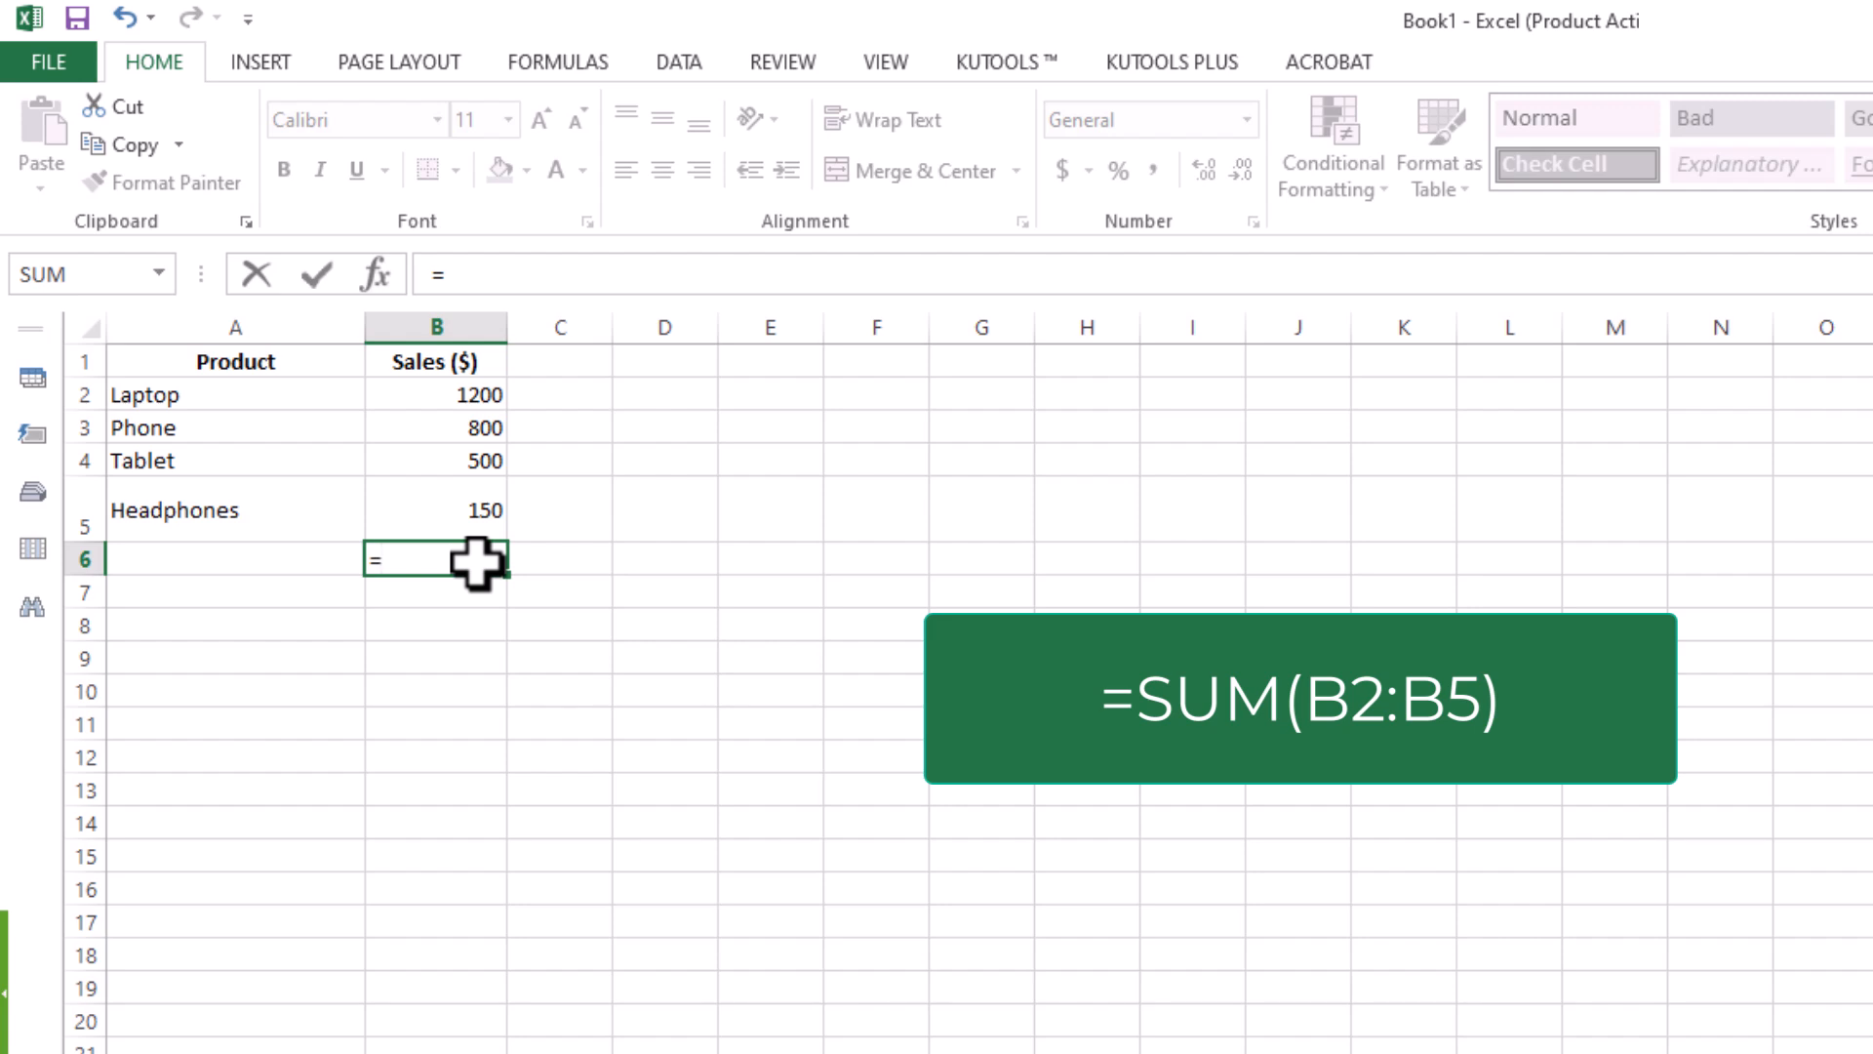
{"action": "type", "text": "SUM"}
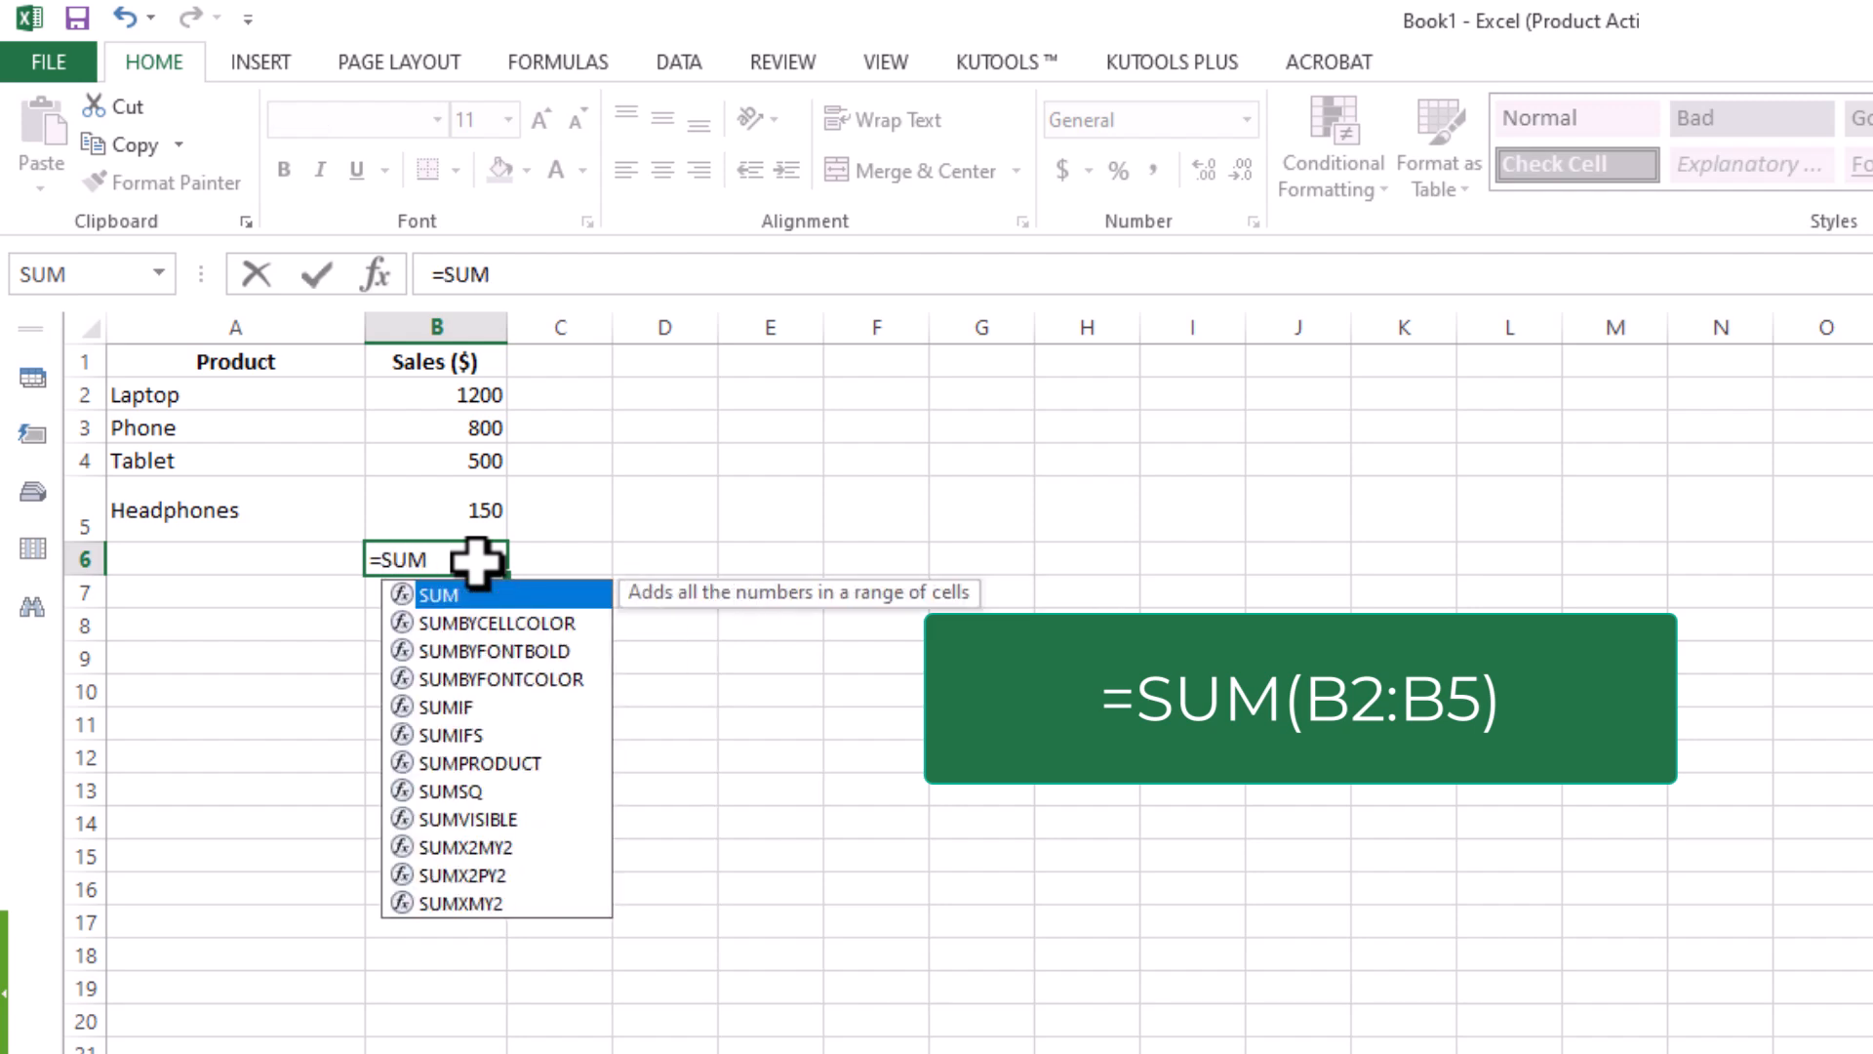
{"action": "type", "text": "("}
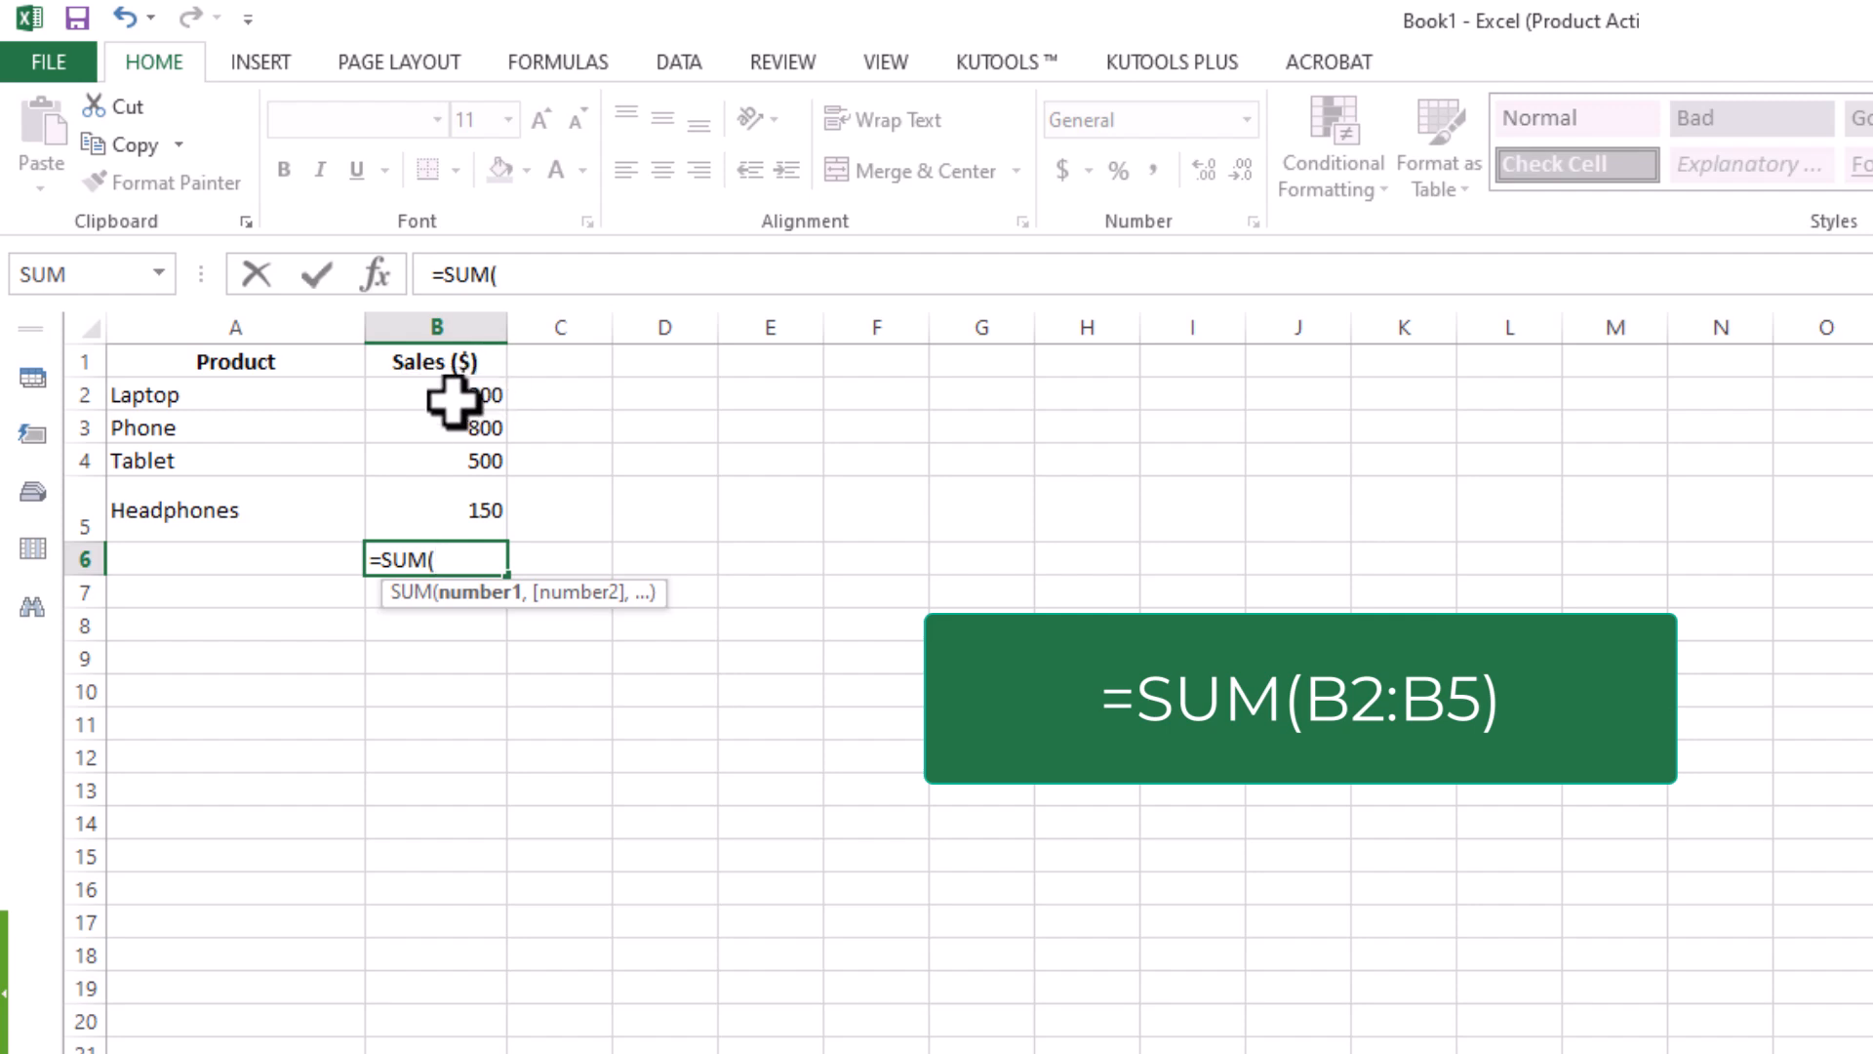
{"action": "key", "text": "Up"}
{"action": "key", "text": "Up"}
{"action": "key", "text": "Up"}
{"action": "key", "text": "Up"}
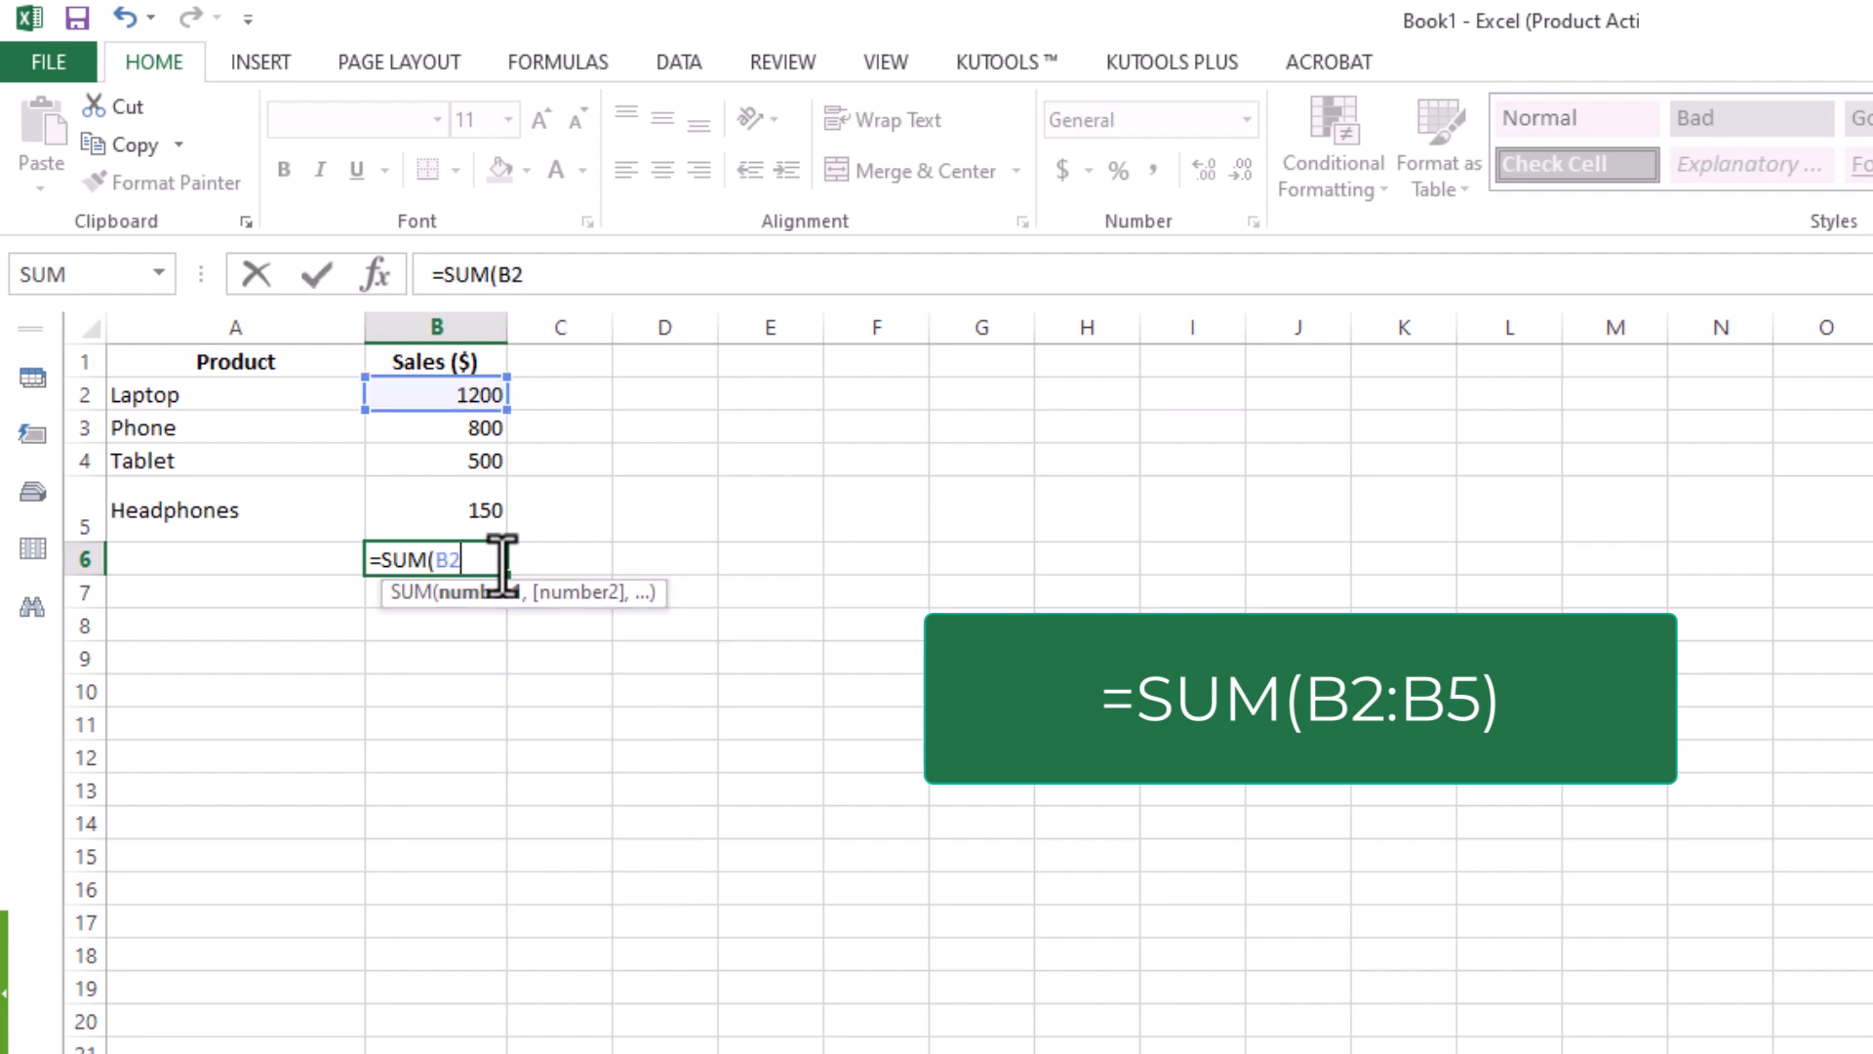
{"action": "type", "text": ":"}
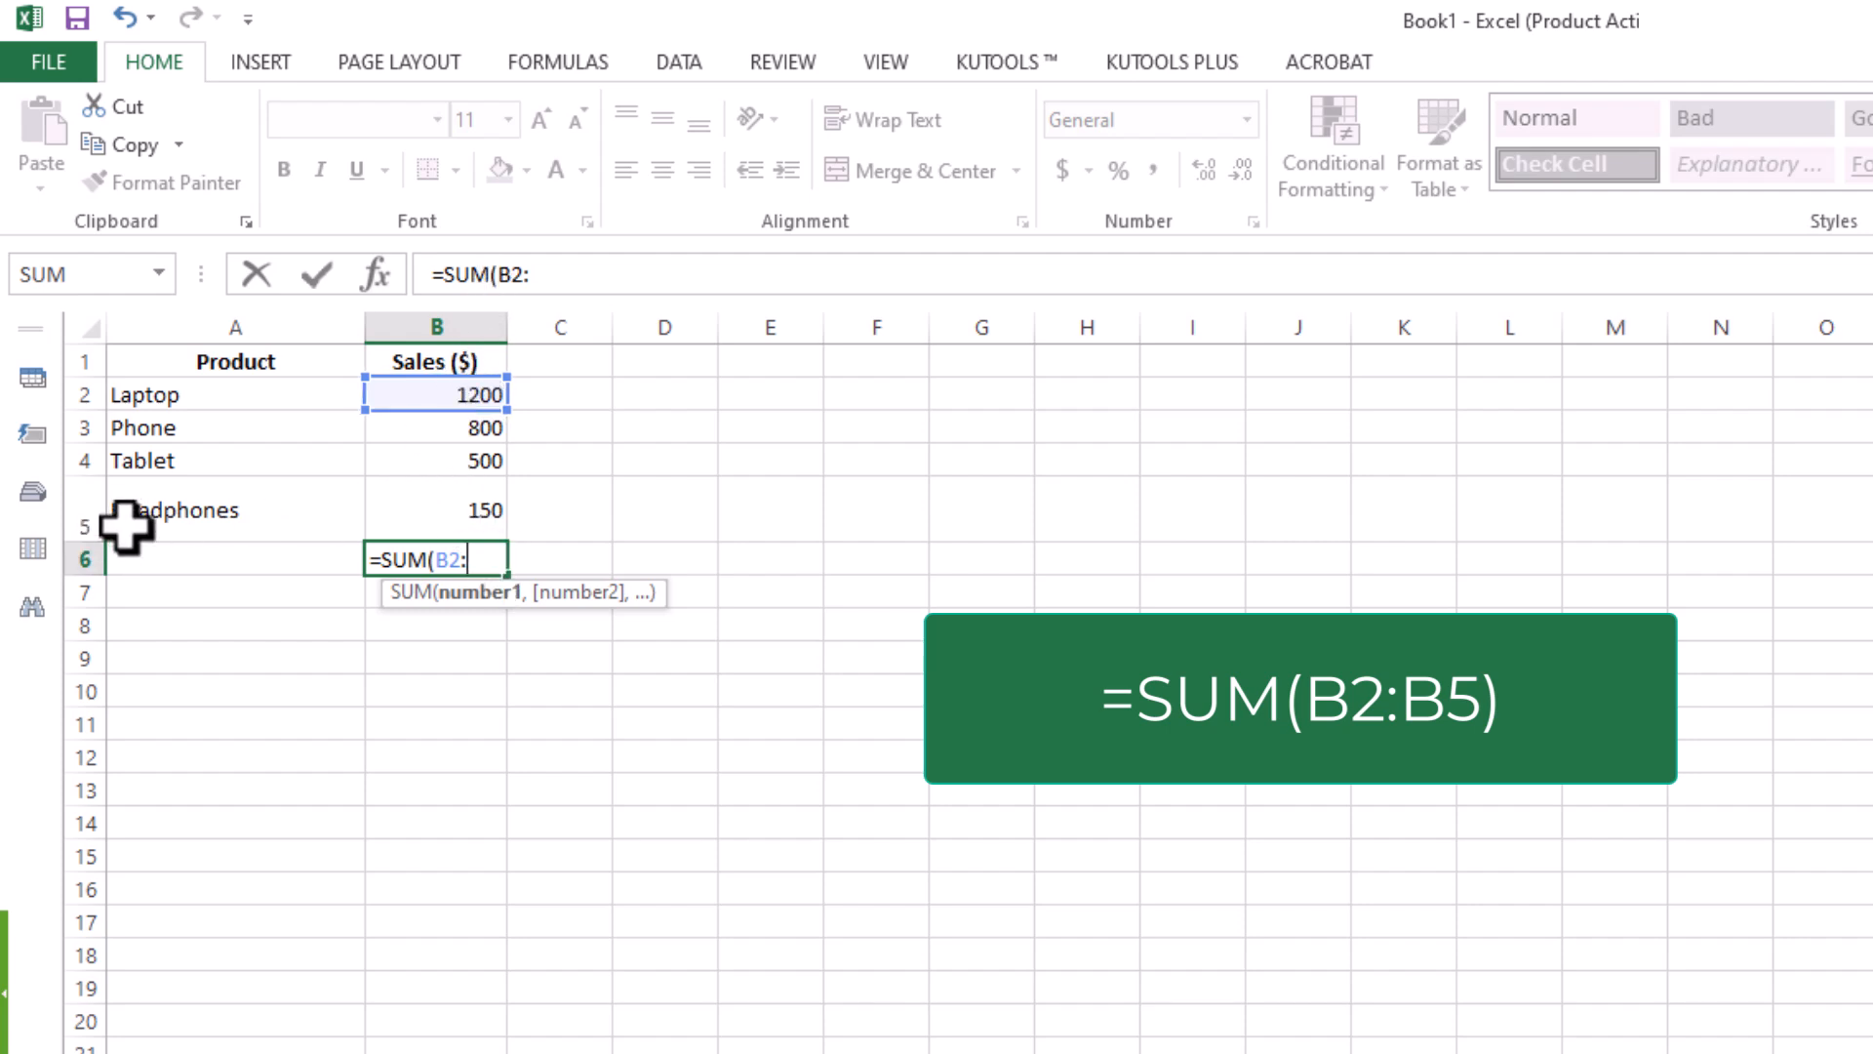
{"action": "type", "text": "B5)"}
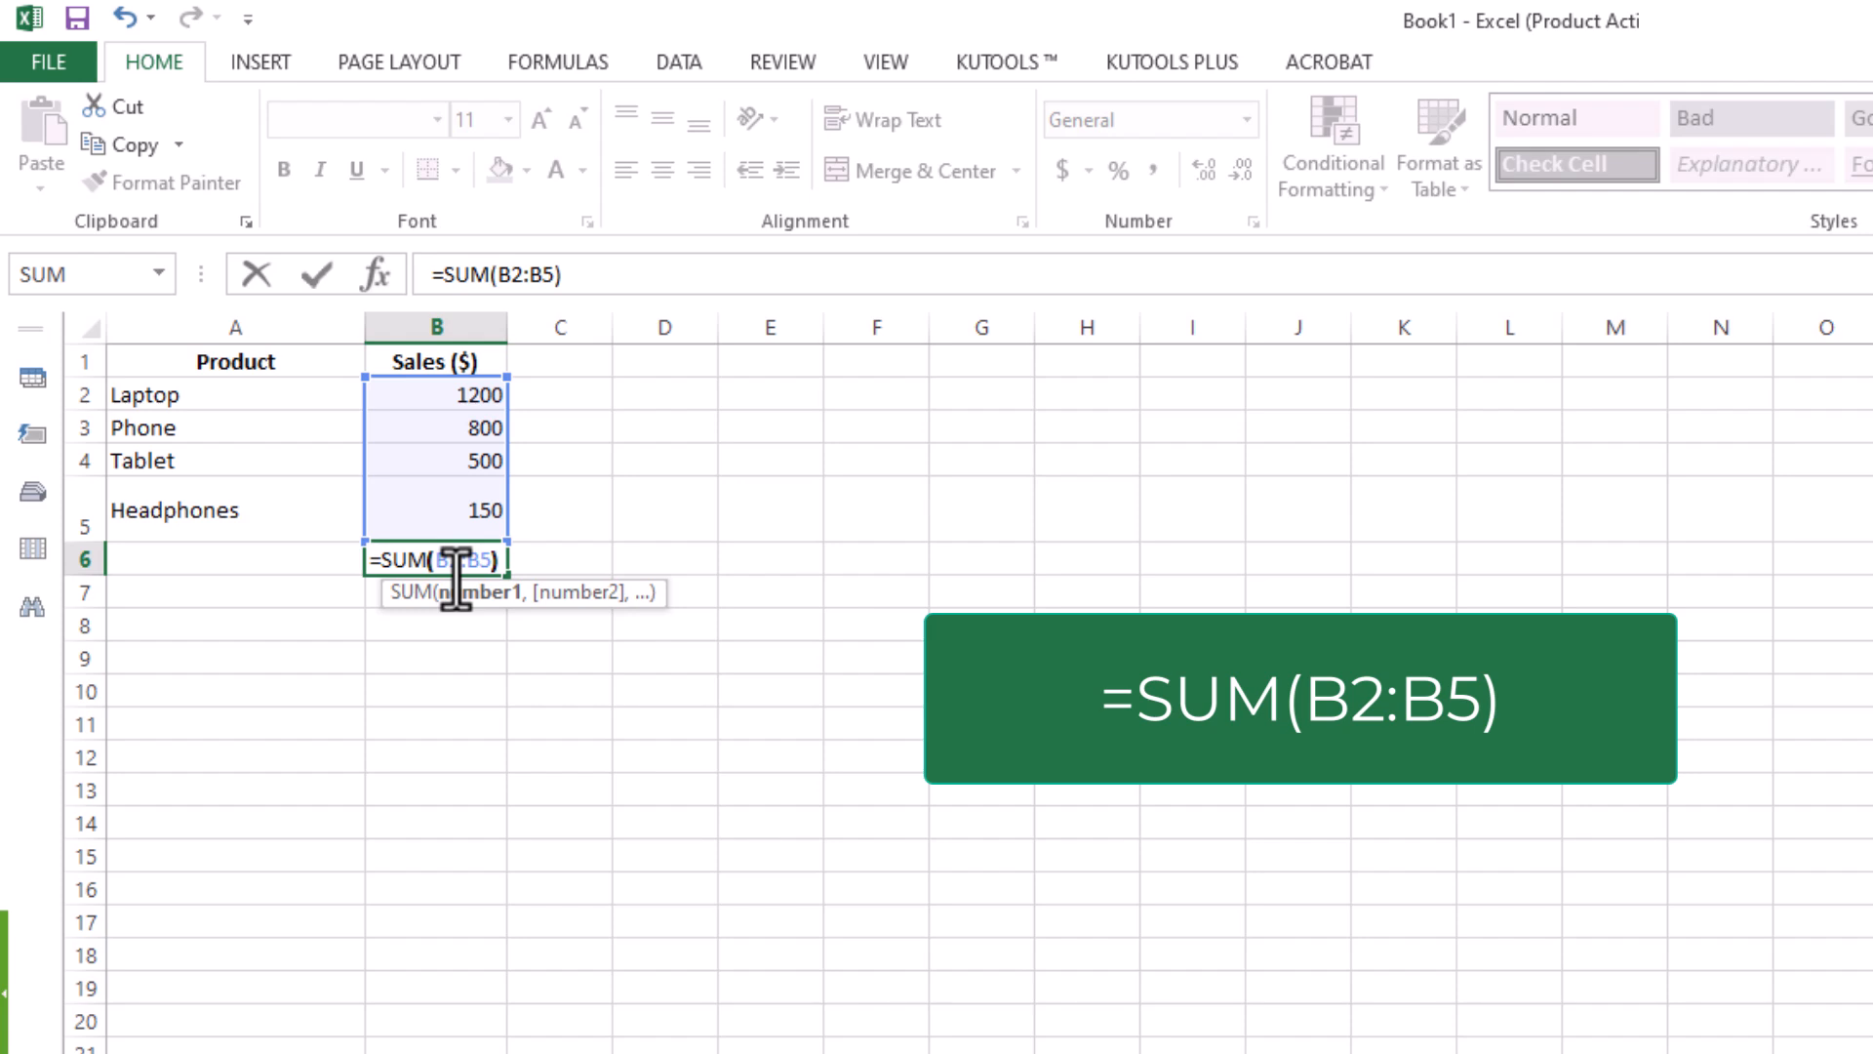
{"action": "key", "text": "Return"}
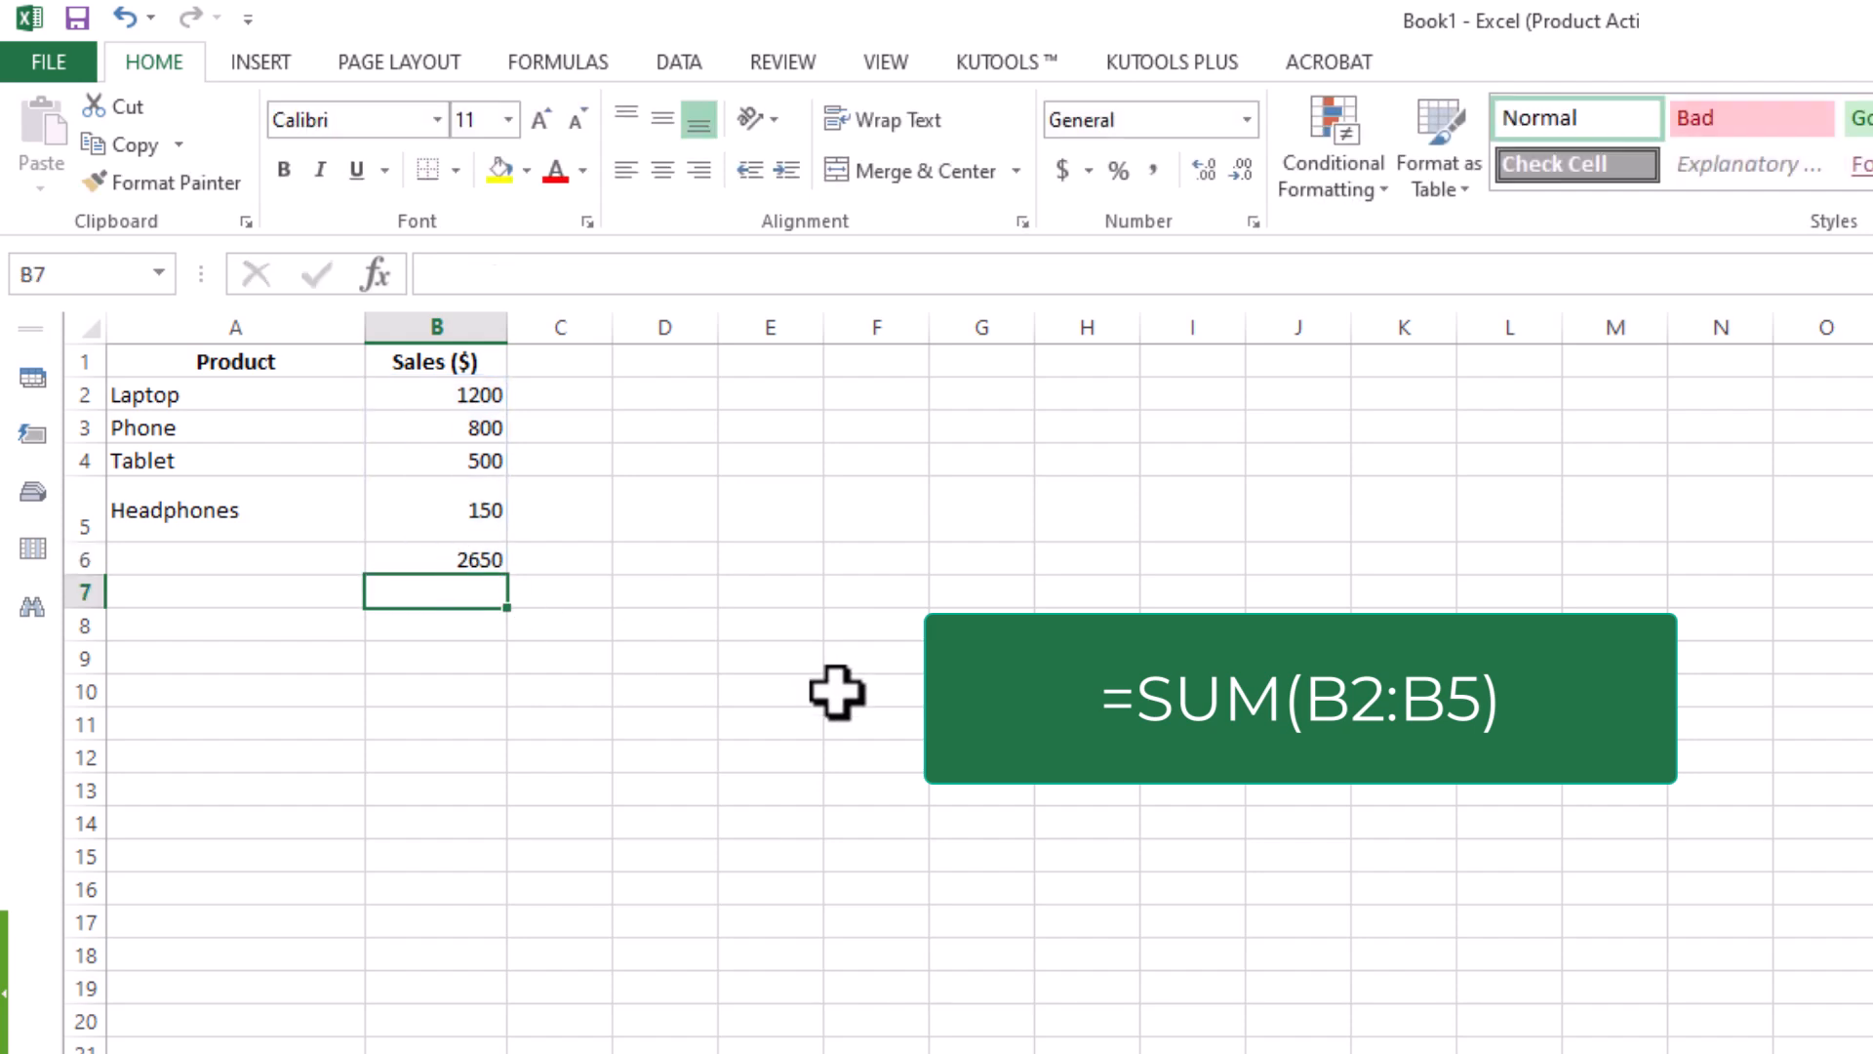
{"action": "left_click", "coordinate": [451, 560]}
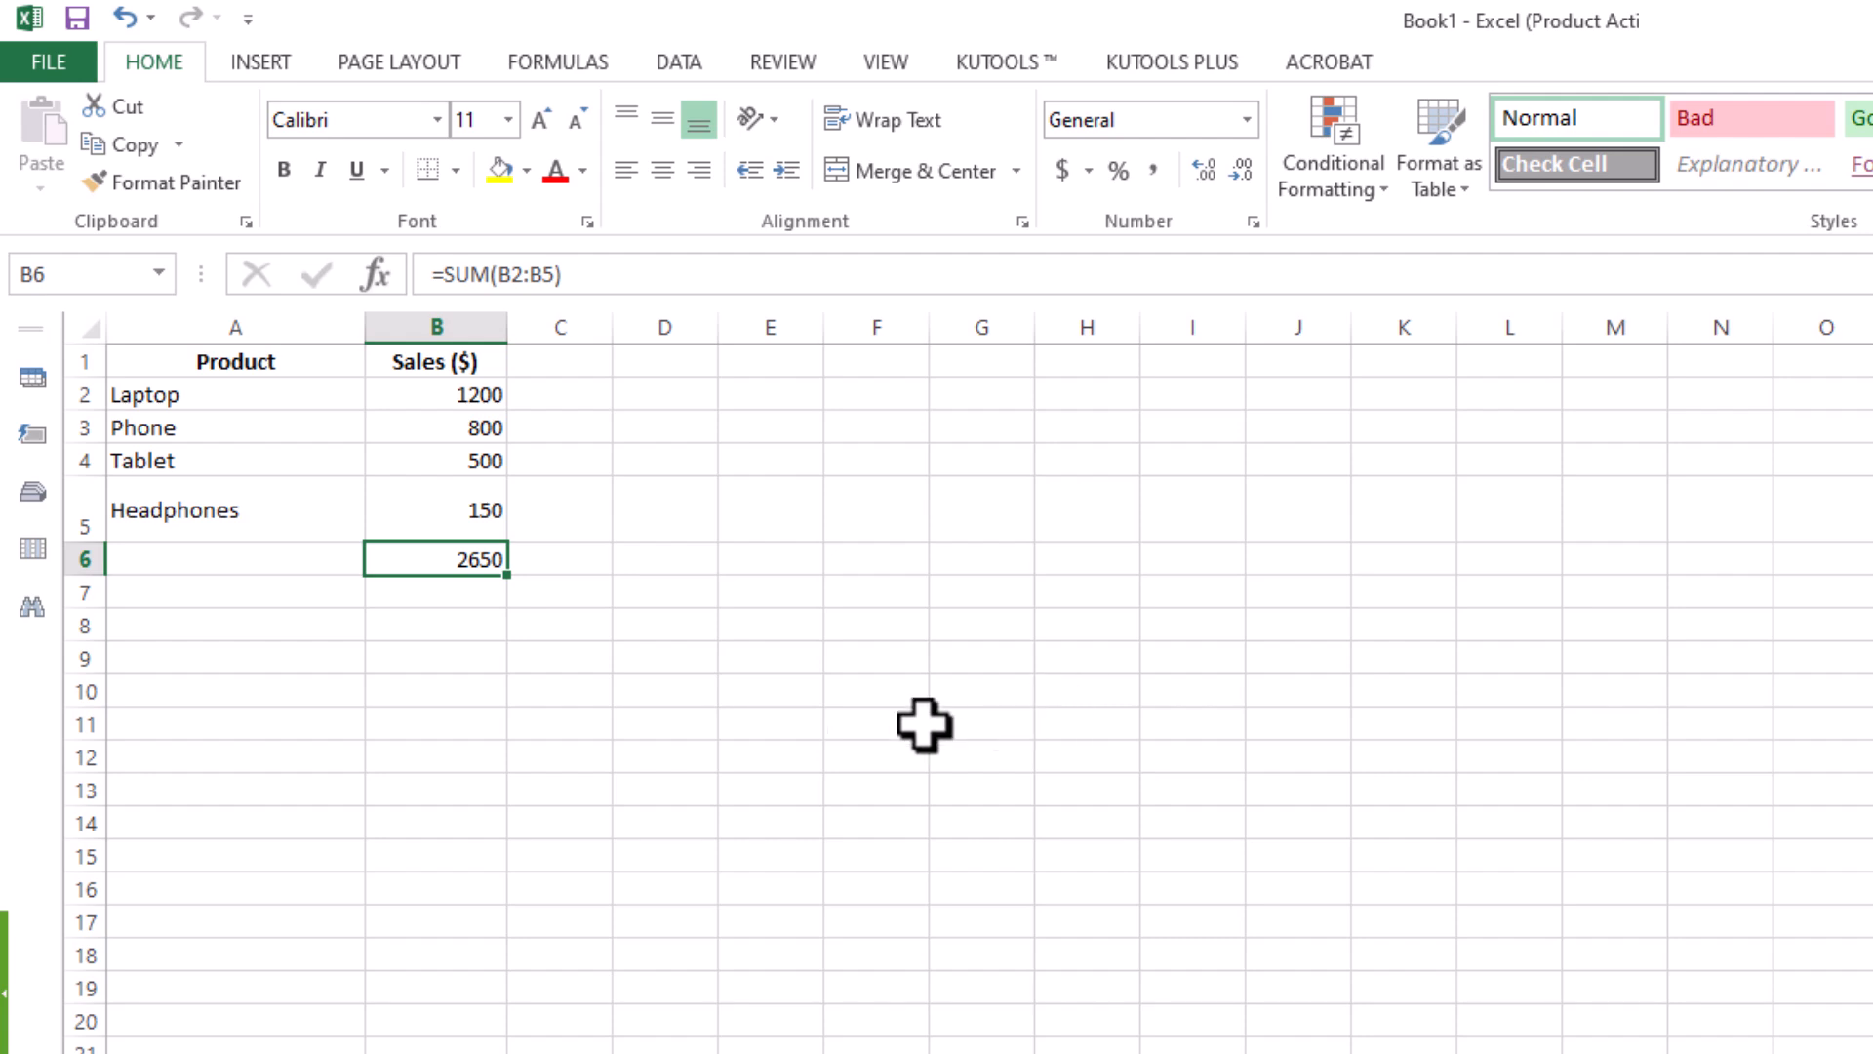
Step: Switch to the SUM RANGE sheet and highlight the products in A4:A7 and the branch sales in B4:D7
{"action": "left_click", "coordinate": [293, 1052]}
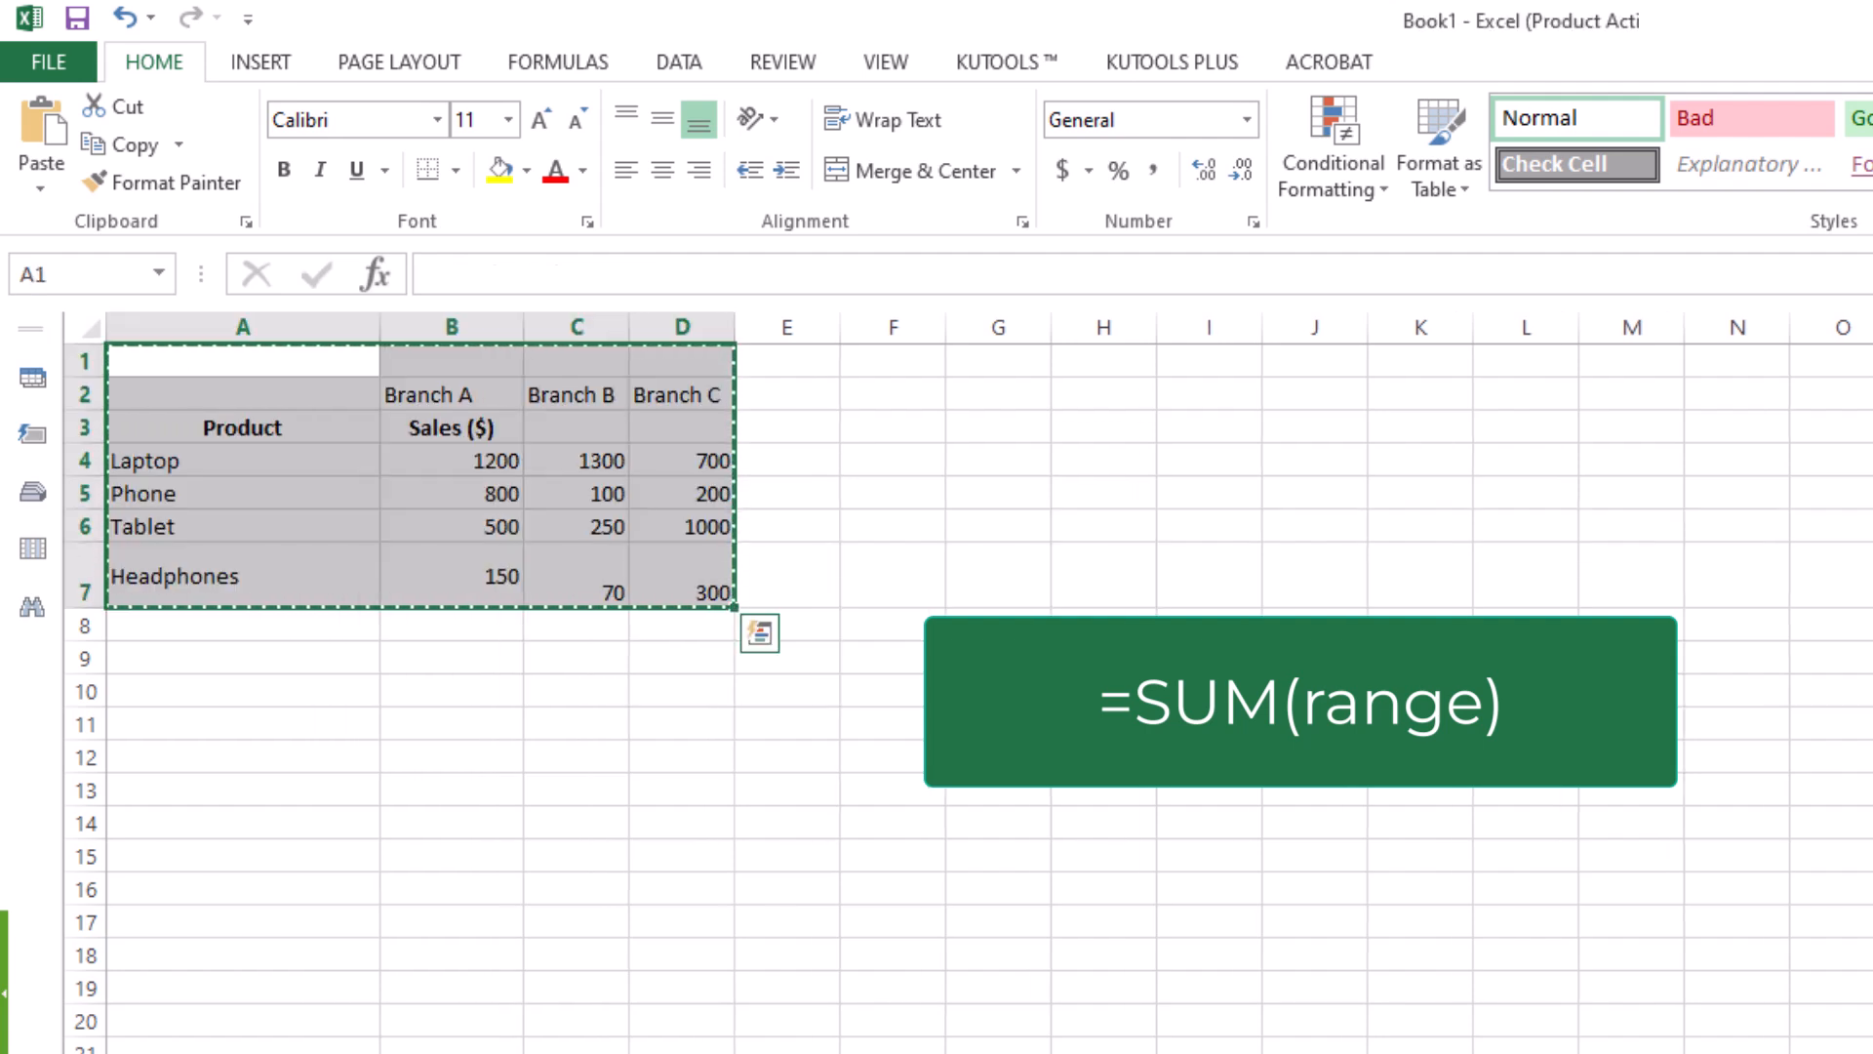
{"action": "left_click", "coordinate": [580, 929]}
{"action": "double_click", "coordinate": [576, 918]}
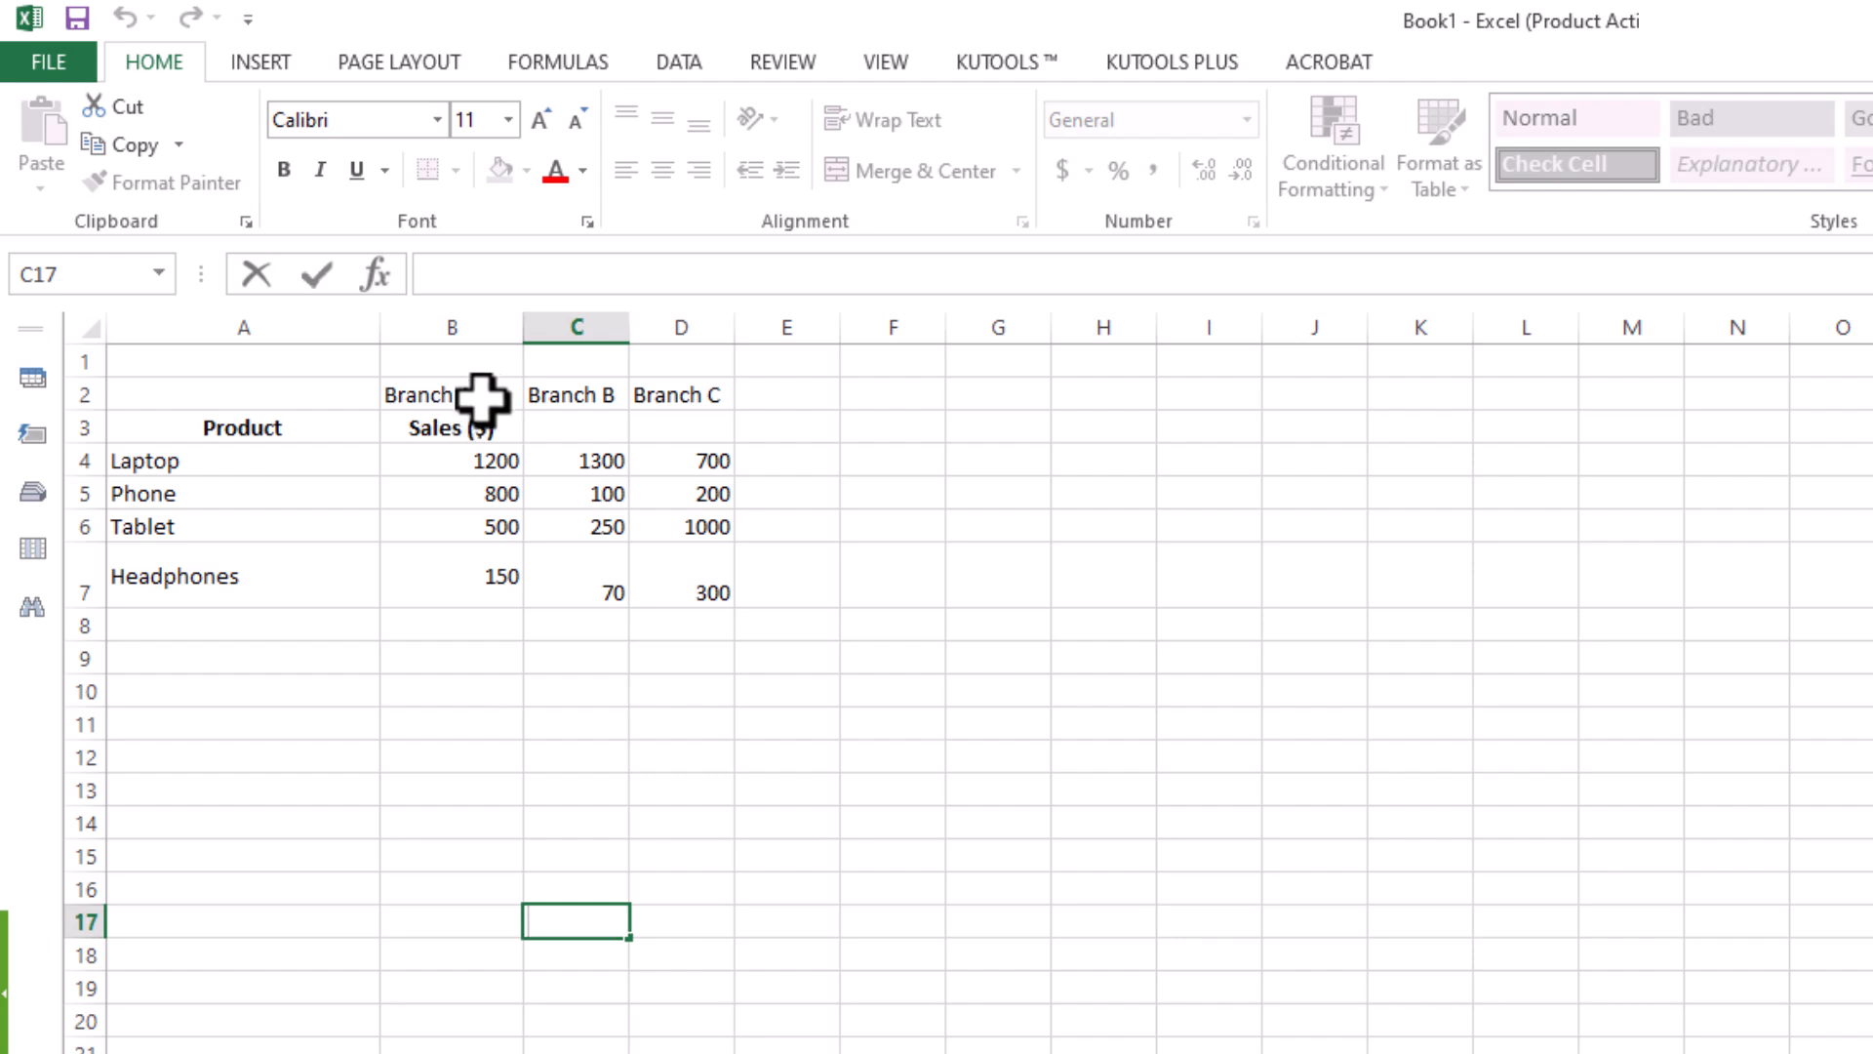
{"action": "left_click_drag", "start_coordinate": [196, 470], "coordinate": [222, 600]}
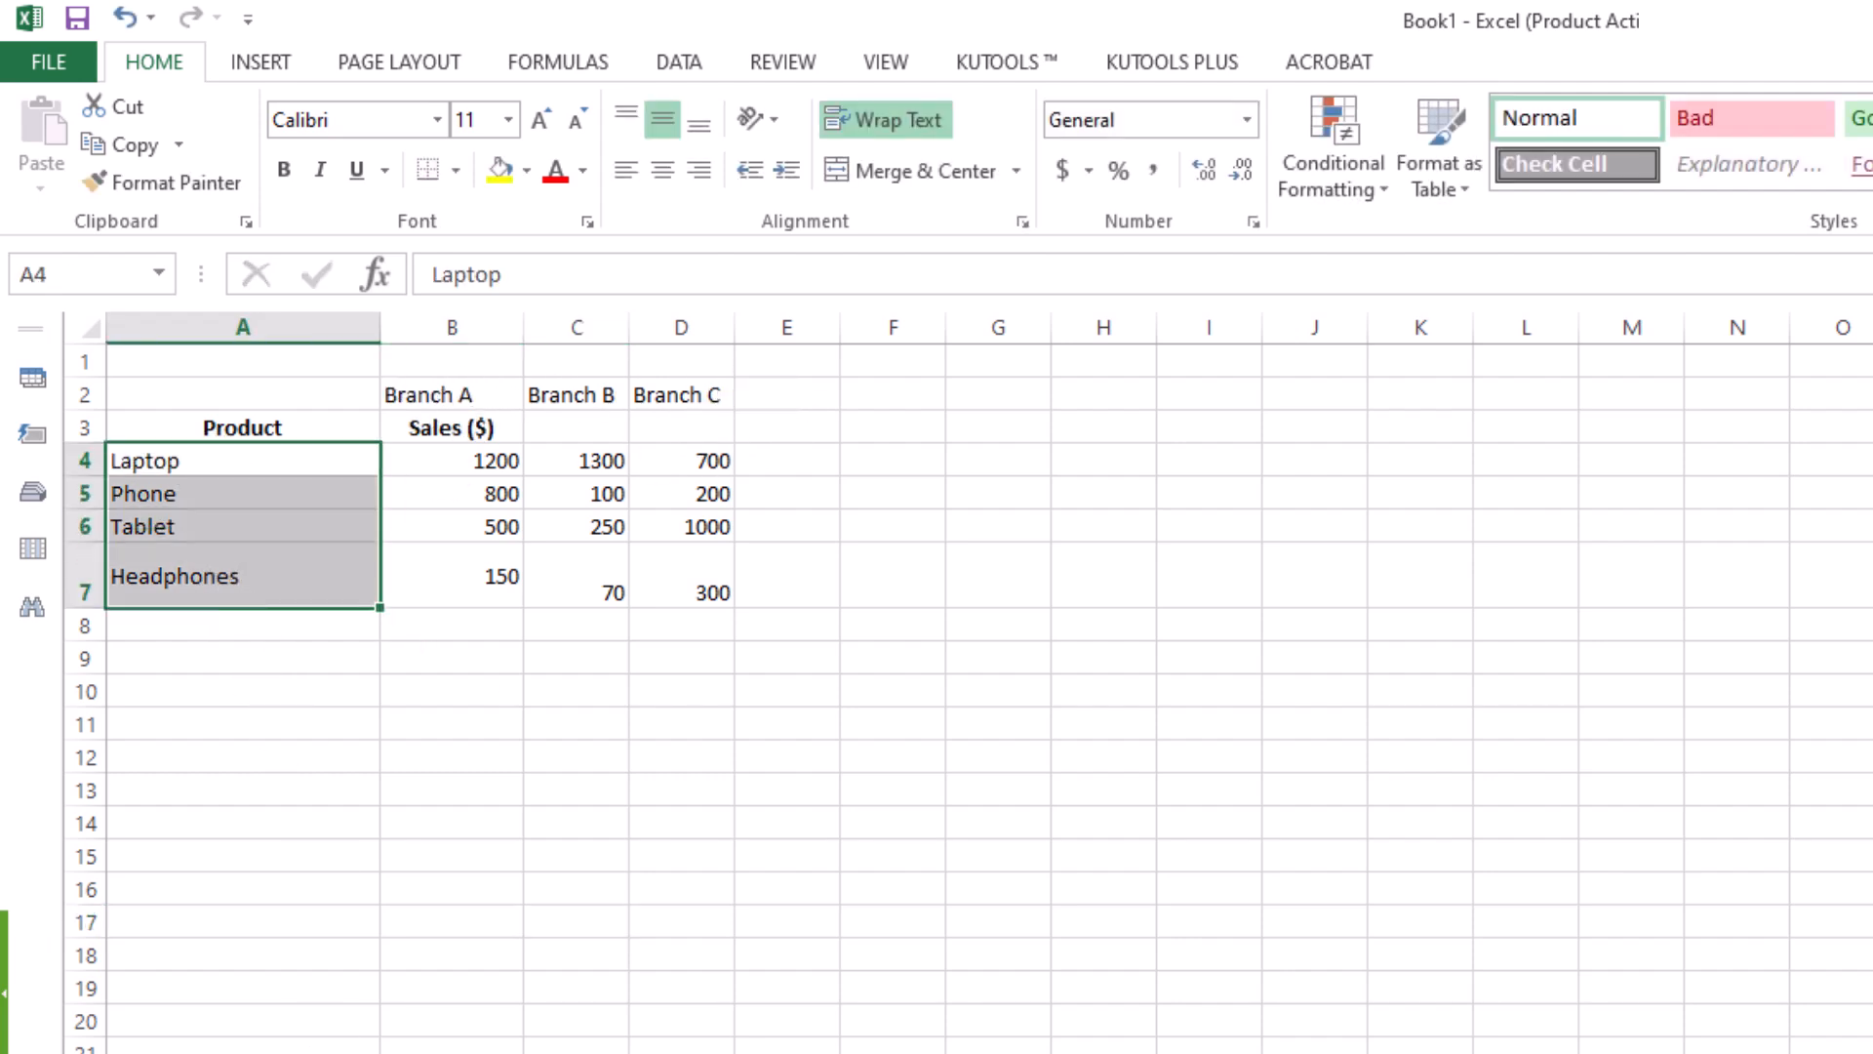
{"action": "left_click", "coordinate": [570, 659]}
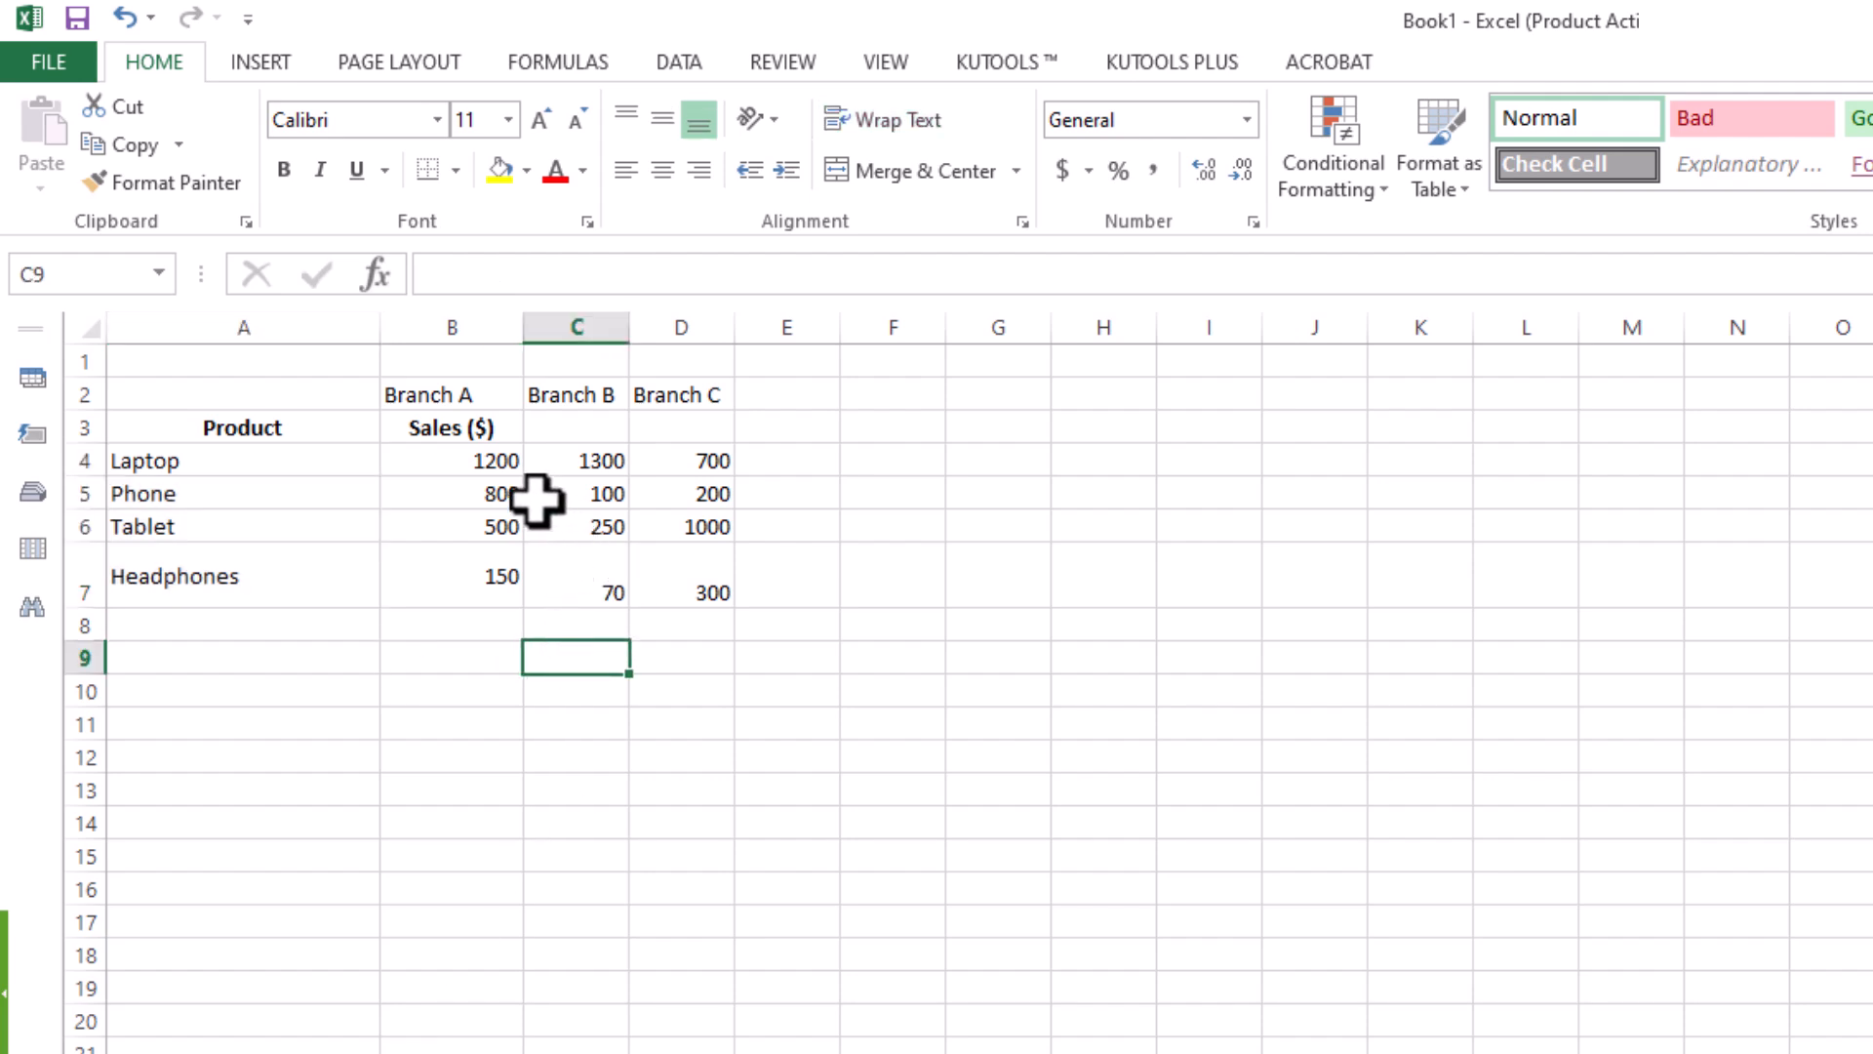
{"action": "left_click_drag", "start_coordinate": [478, 460], "coordinate": [711, 598]}
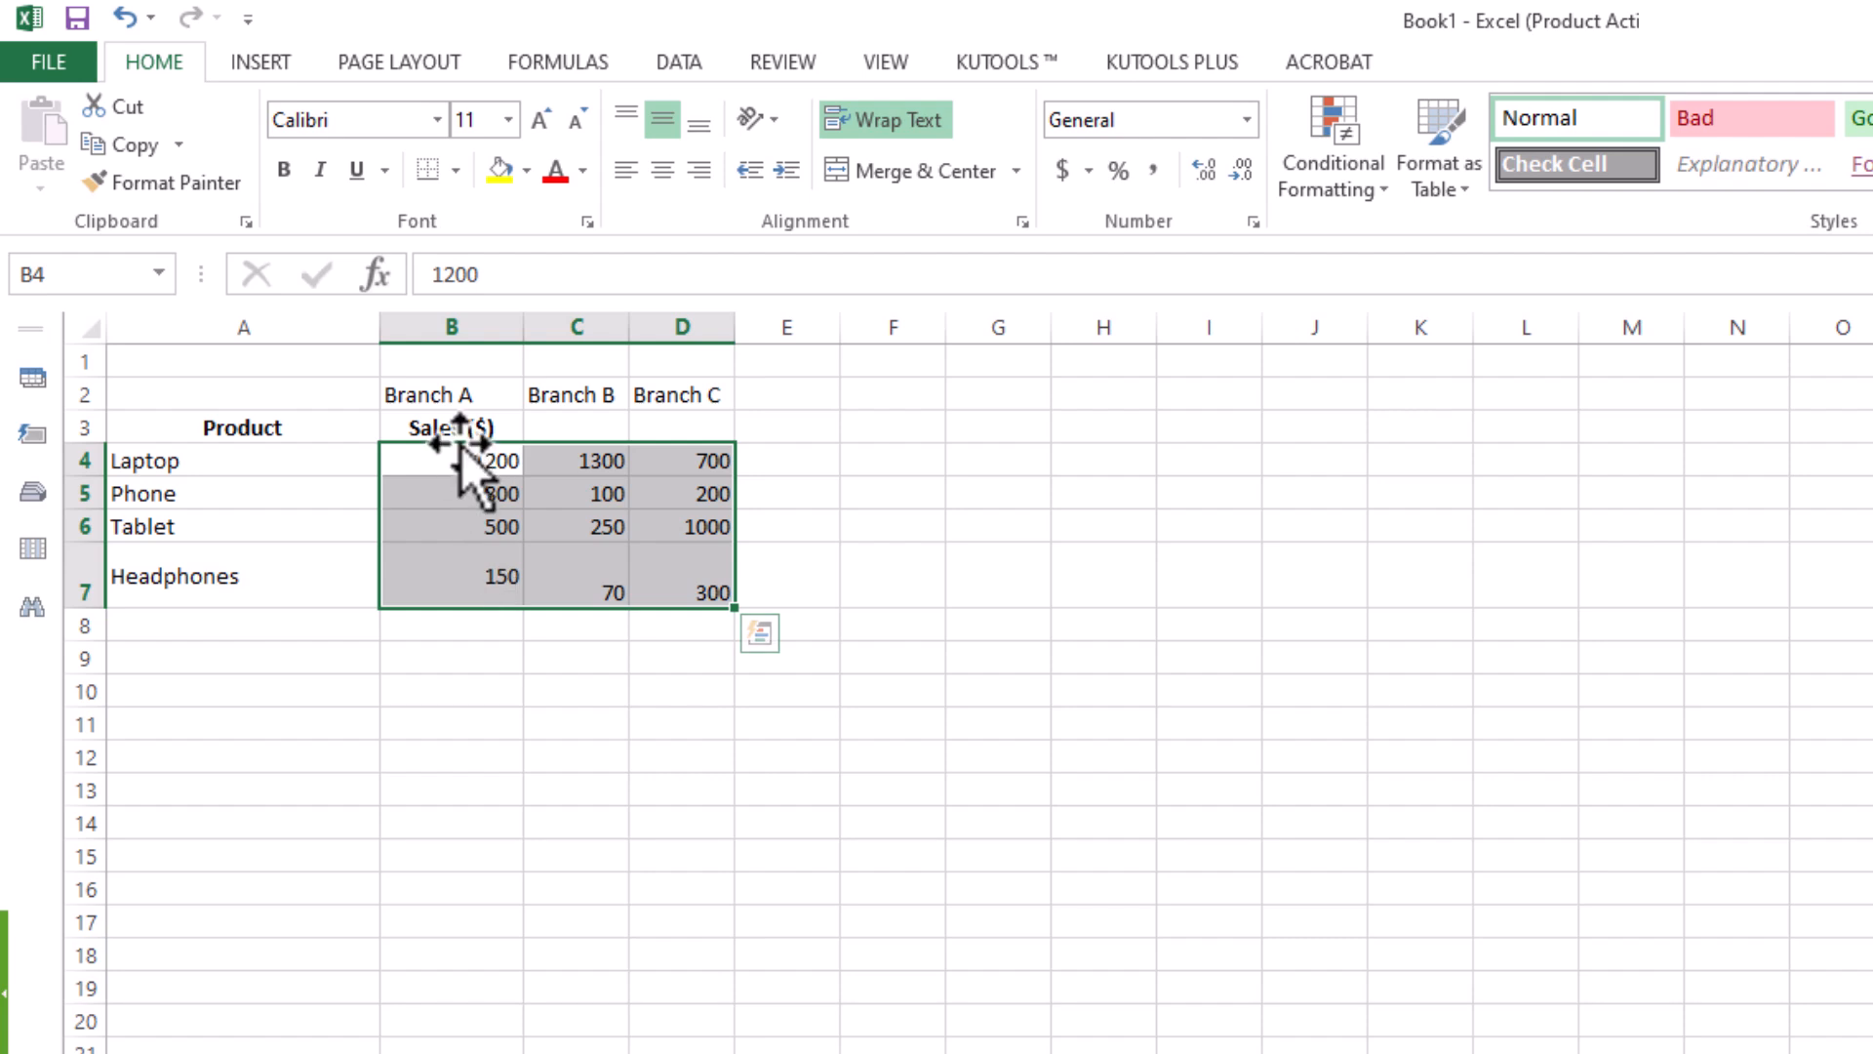
{"action": "left_click_drag", "start_coordinate": [472, 464], "coordinate": [677, 602]}
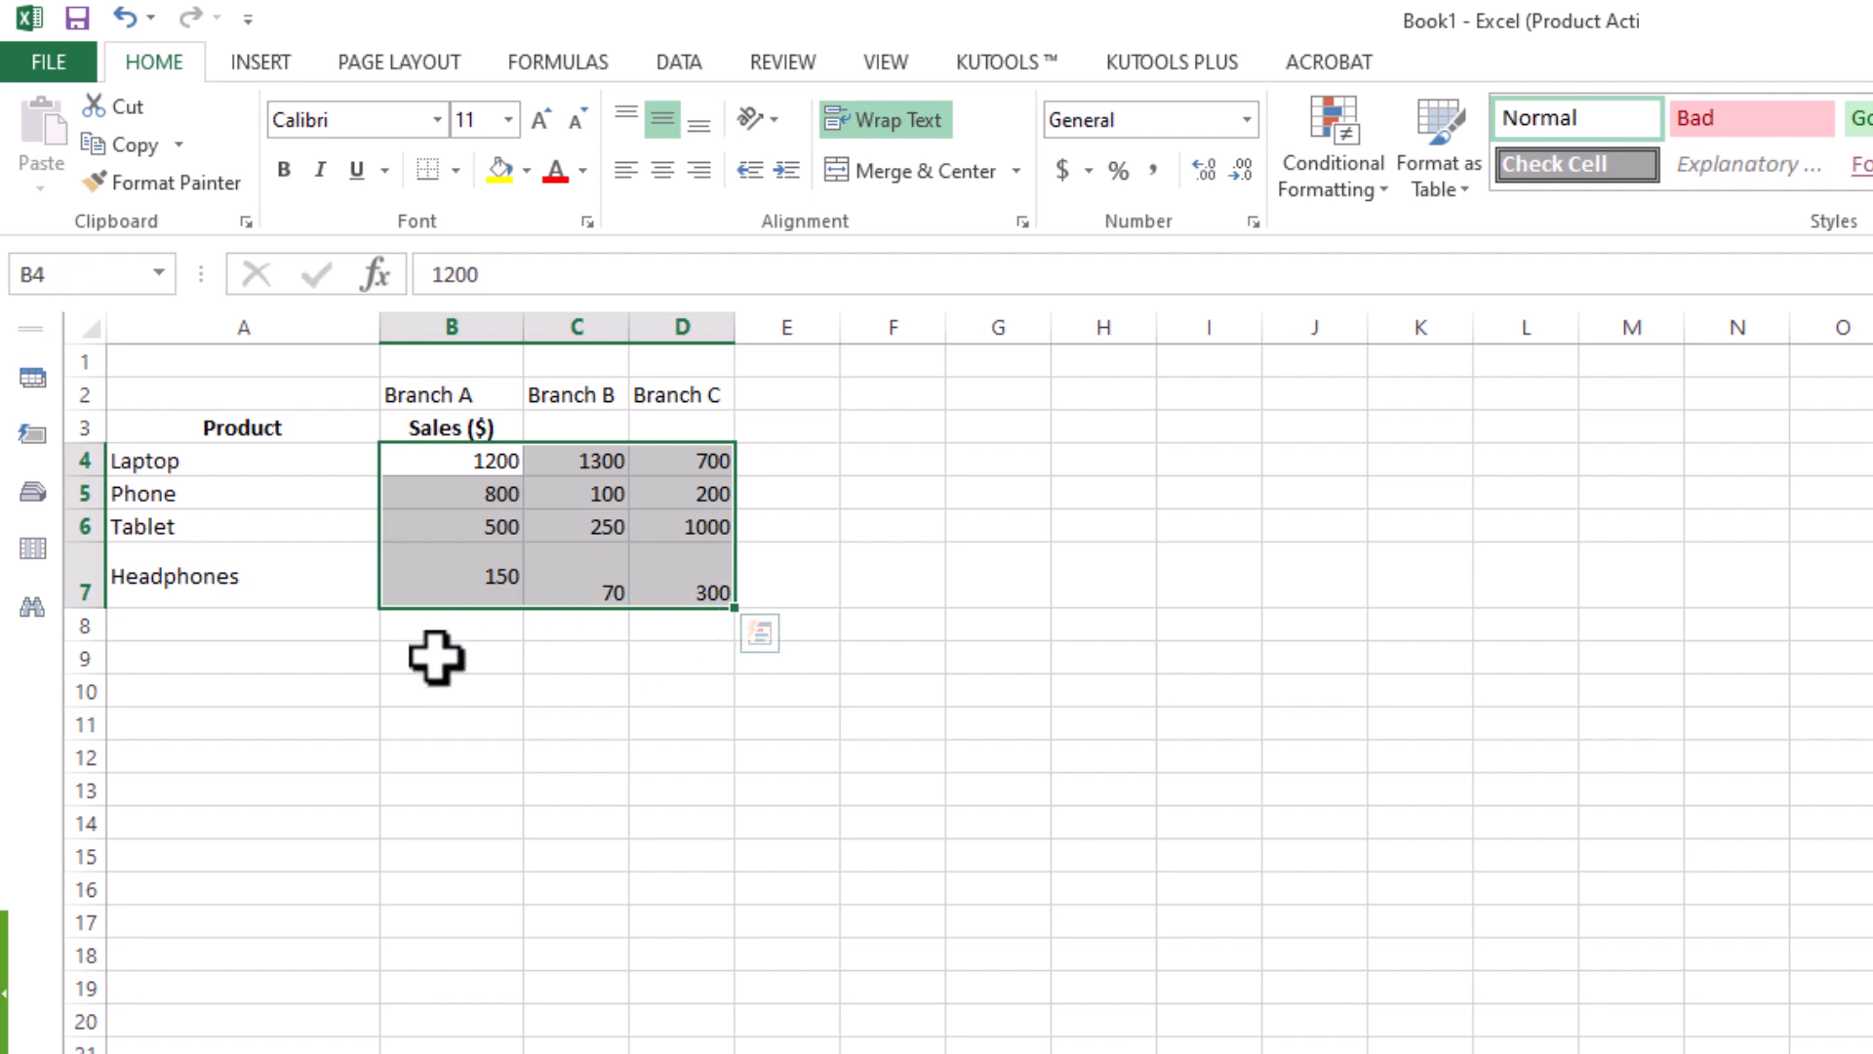
Step: Enter =SUM(B4:D7) in cell B9 to total the sales of all three branches
{"action": "left_click_drag", "start_coordinate": [436, 657], "coordinate": [458, 647]}
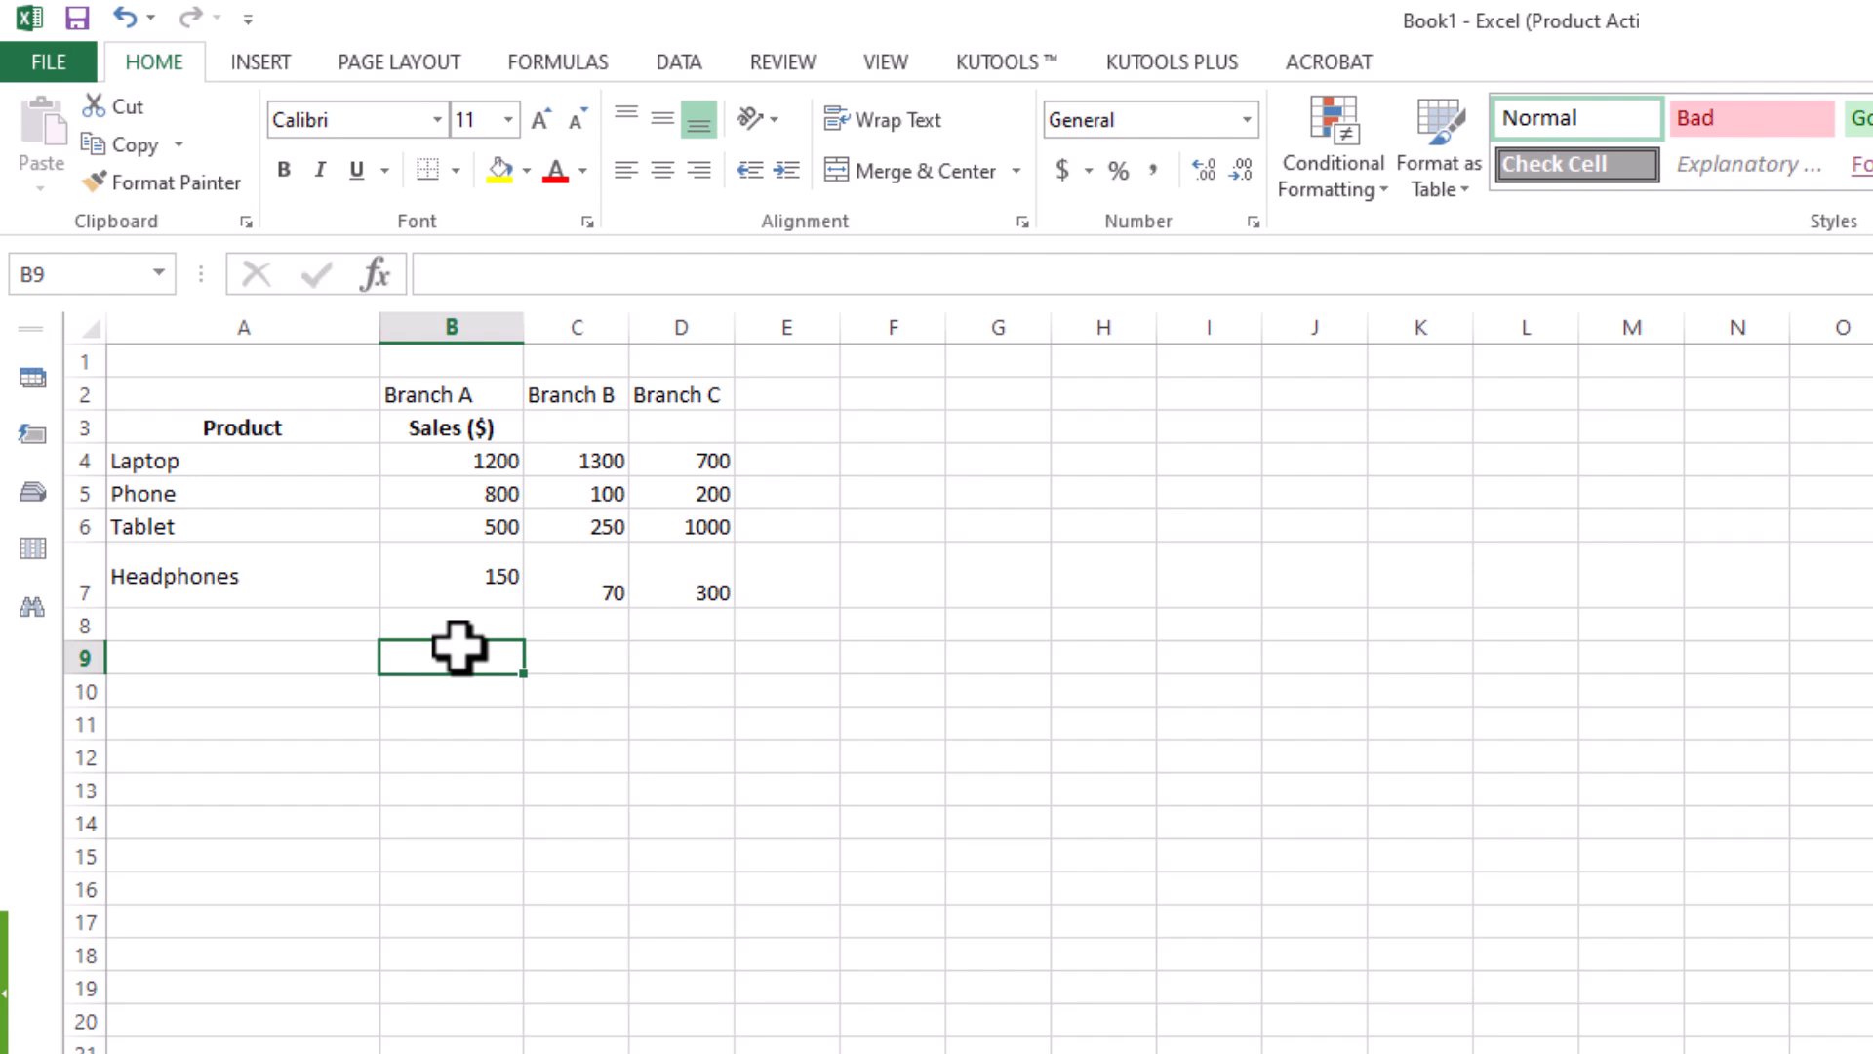
{"action": "type", "text": "+"}
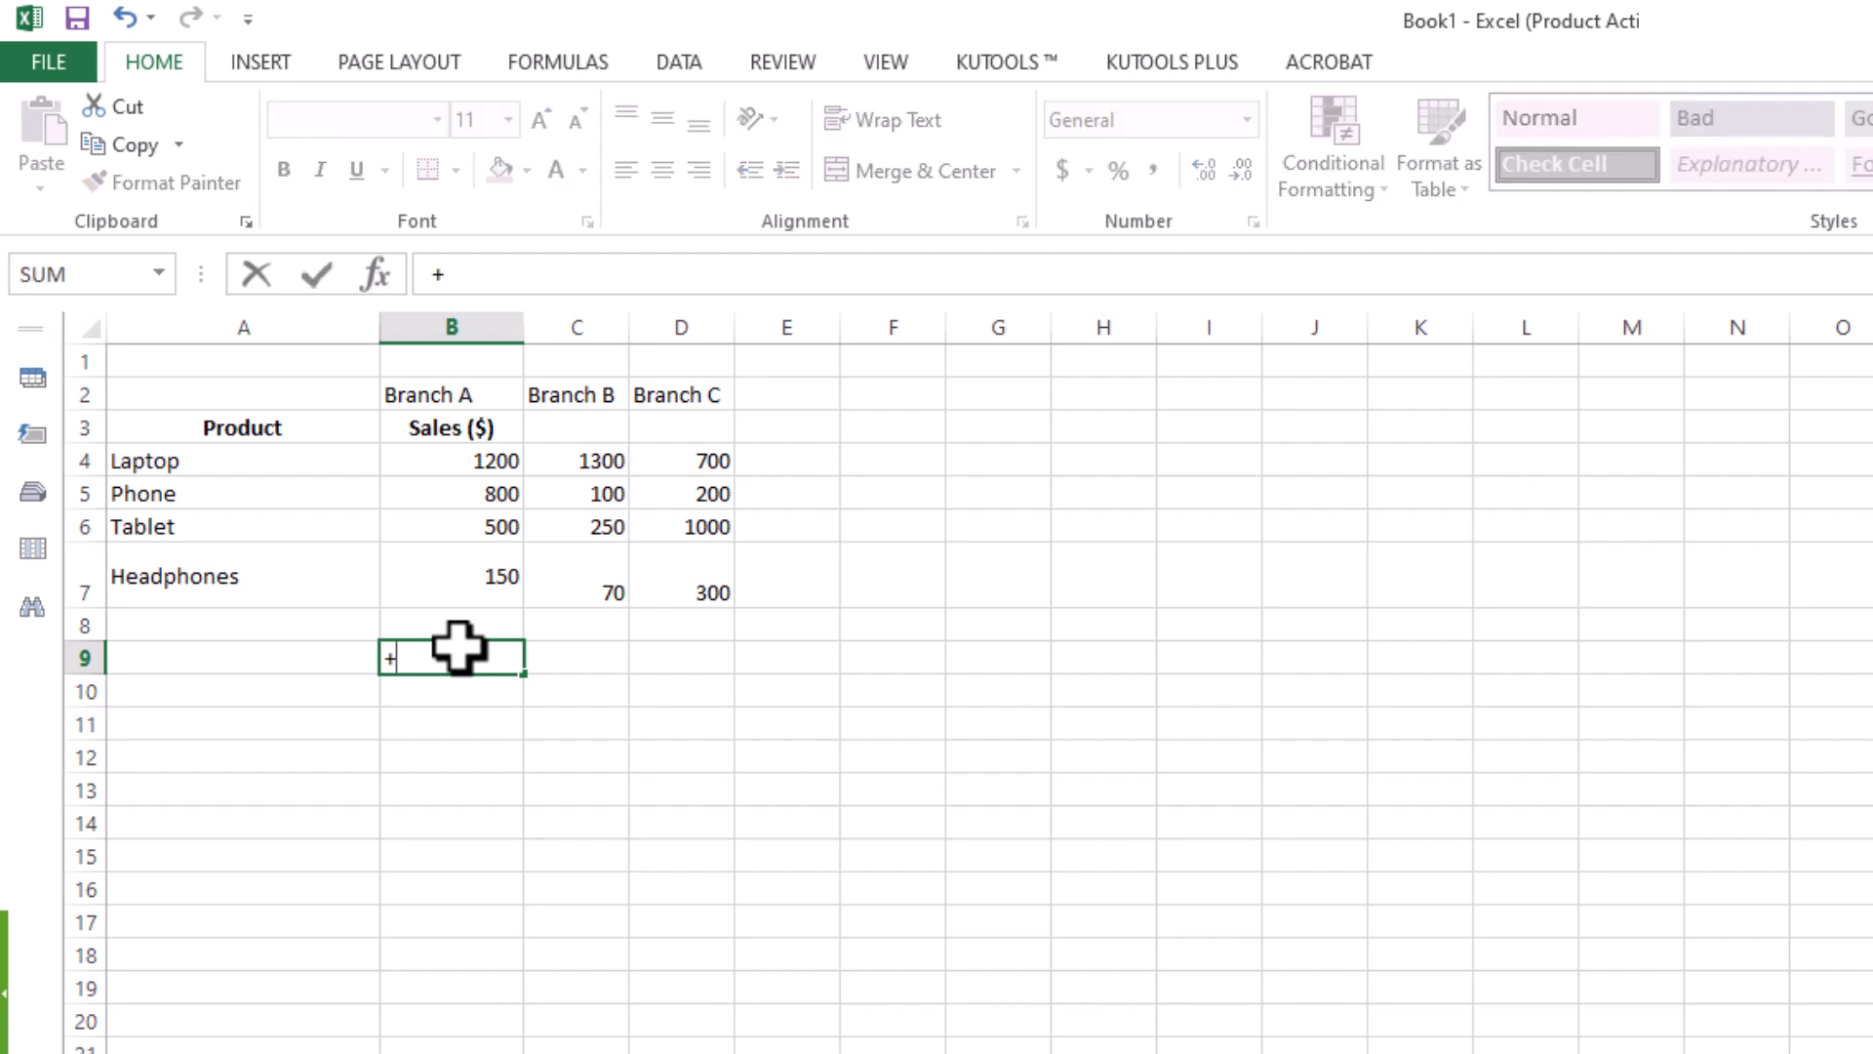
{"action": "key", "text": "BackSpace"}
{"action": "type", "text": "_"}
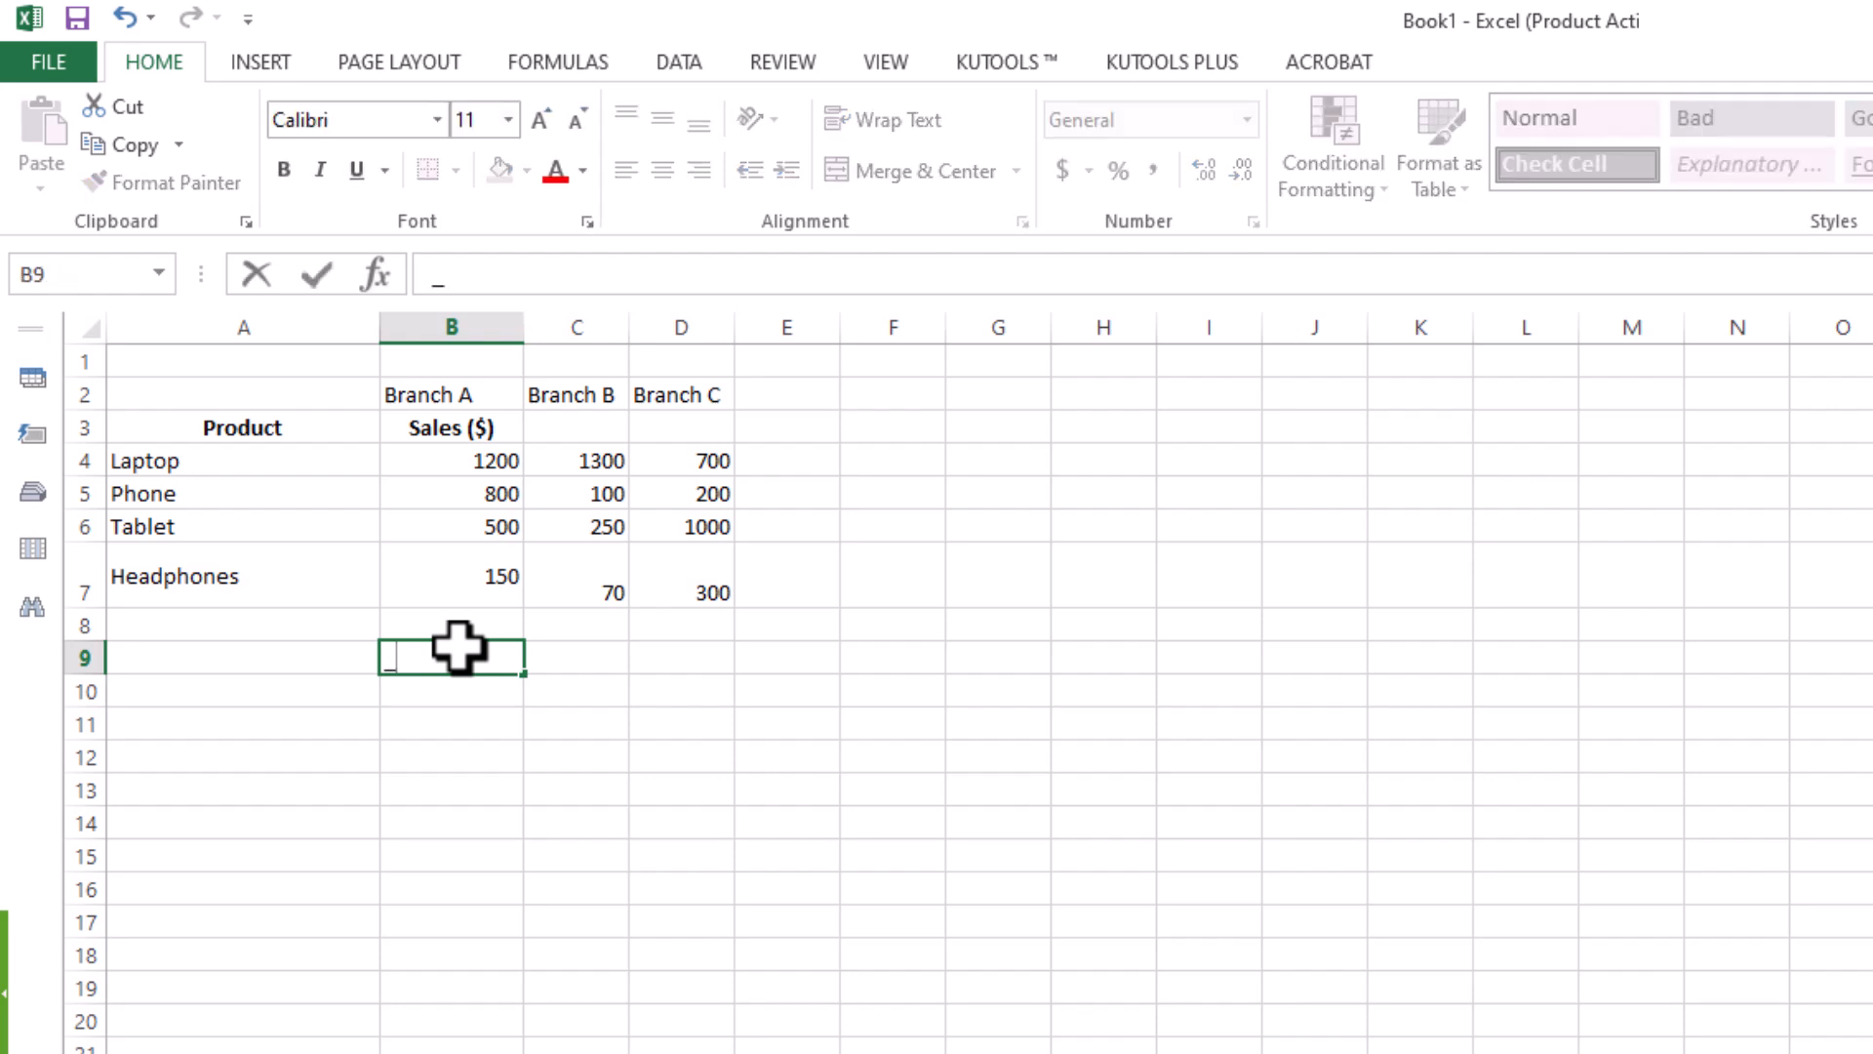
{"action": "key", "text": "BackSpace"}
{"action": "type", "text": "="}
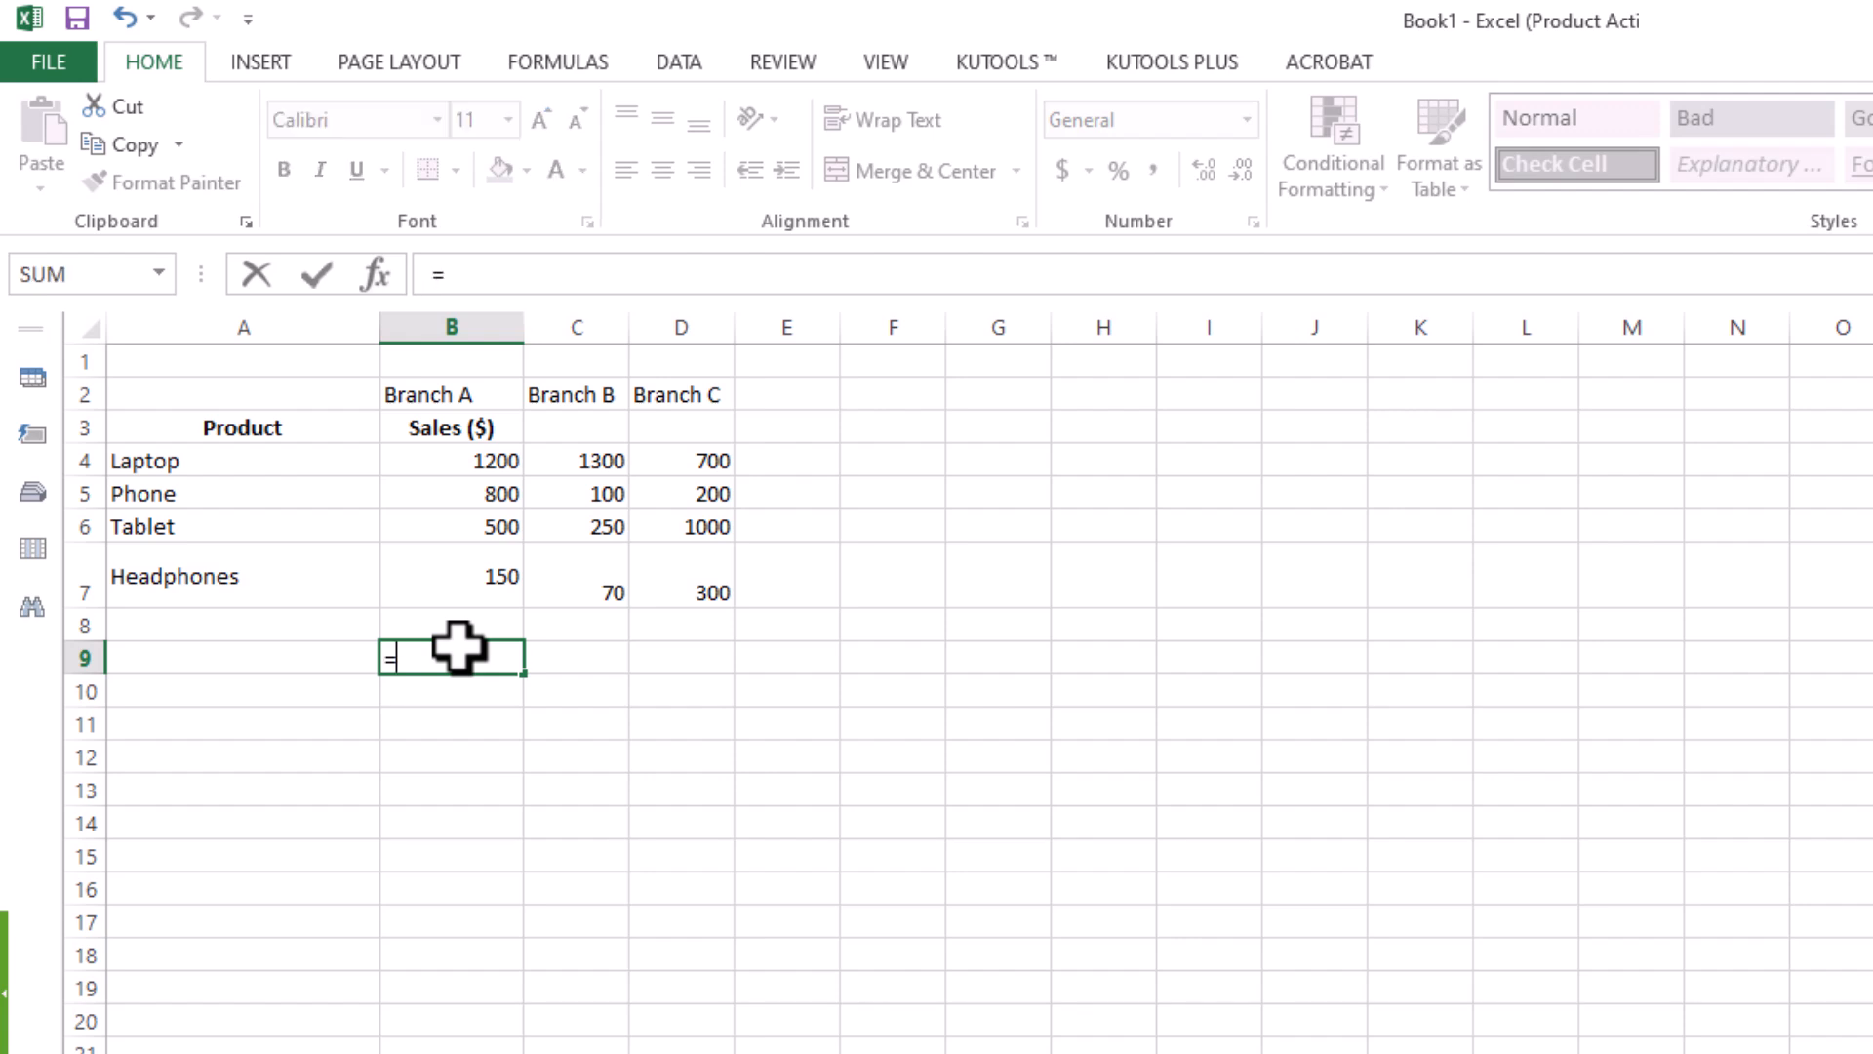
{"action": "type", "text": "s"}
{"action": "key", "text": "BackSpace"}
{"action": "type", "text": "sum("}
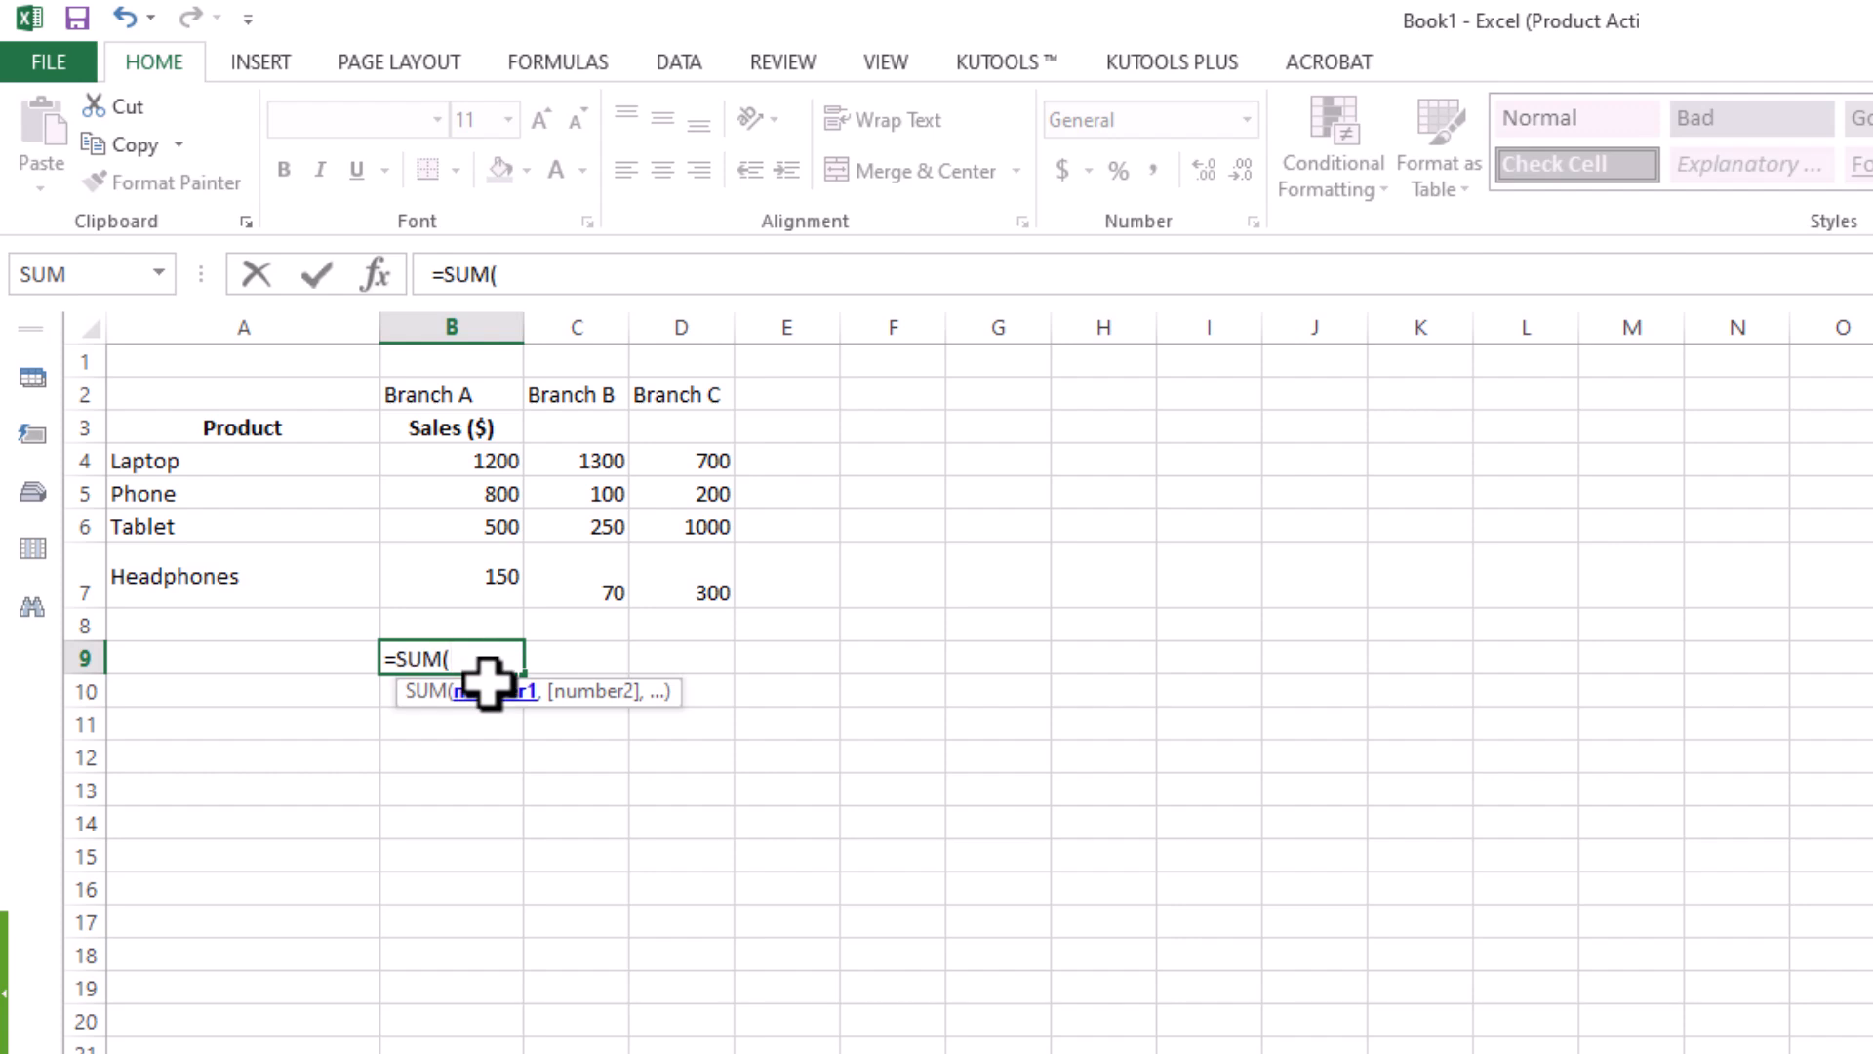
{"action": "type", "text": "B4"}
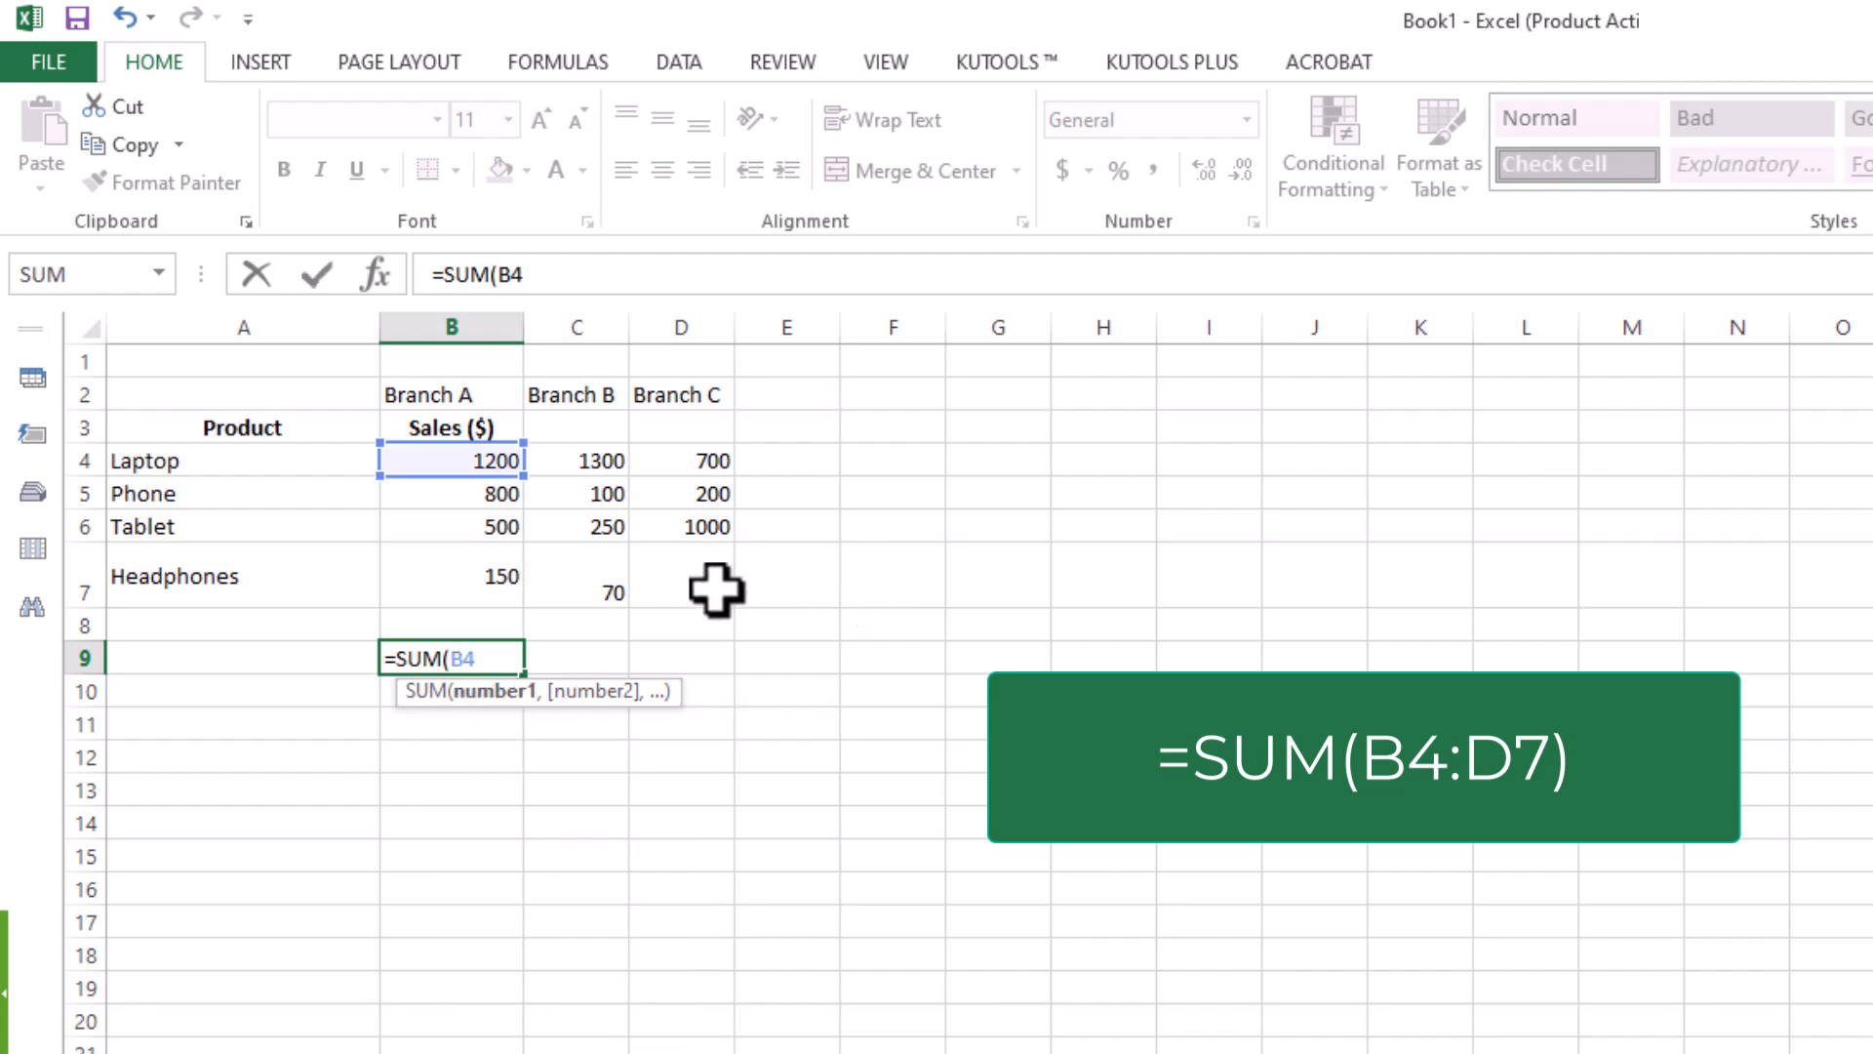
{"action": "type", "text": ":D7)"}
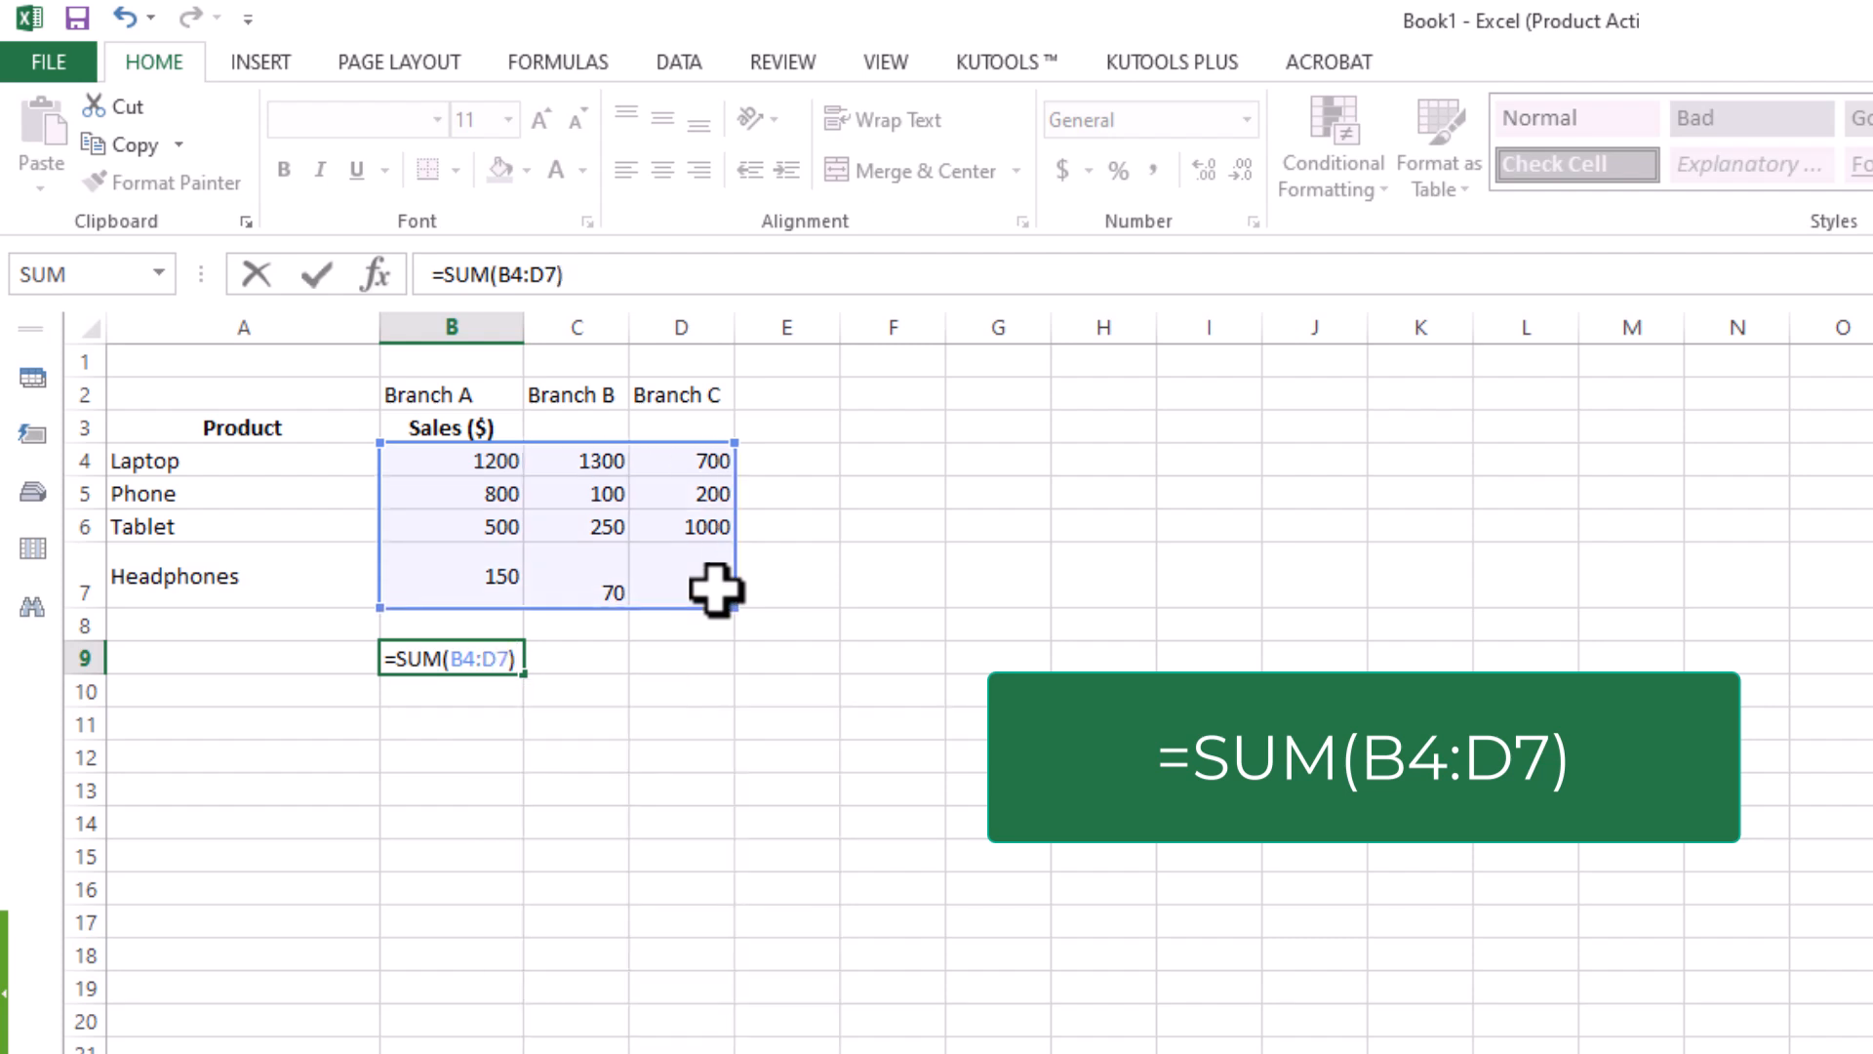
{"action": "key", "text": "Return"}
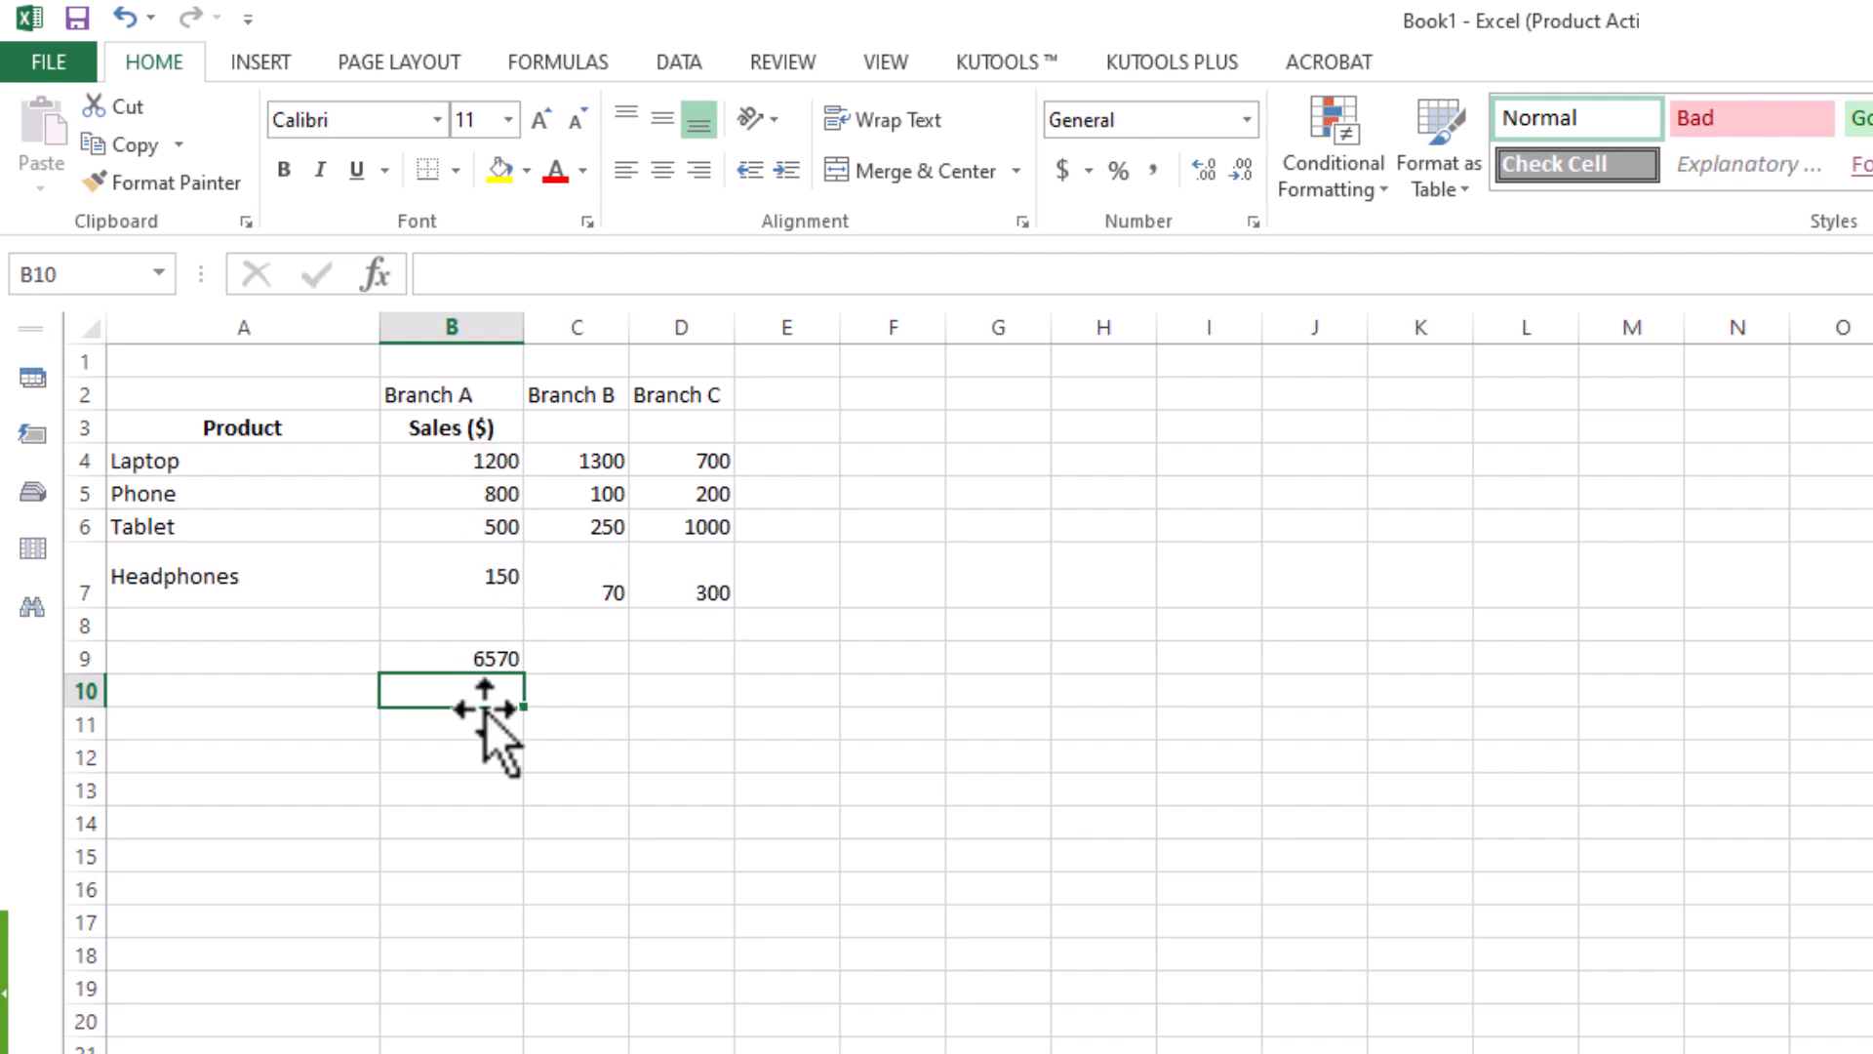
Step: Enter =SUM(B4:B7,D4:D7) in cell B10 to total only the Branch A and Branch C sales
{"action": "type", "text": "=="}
{"action": "key", "text": "BackSpace"}
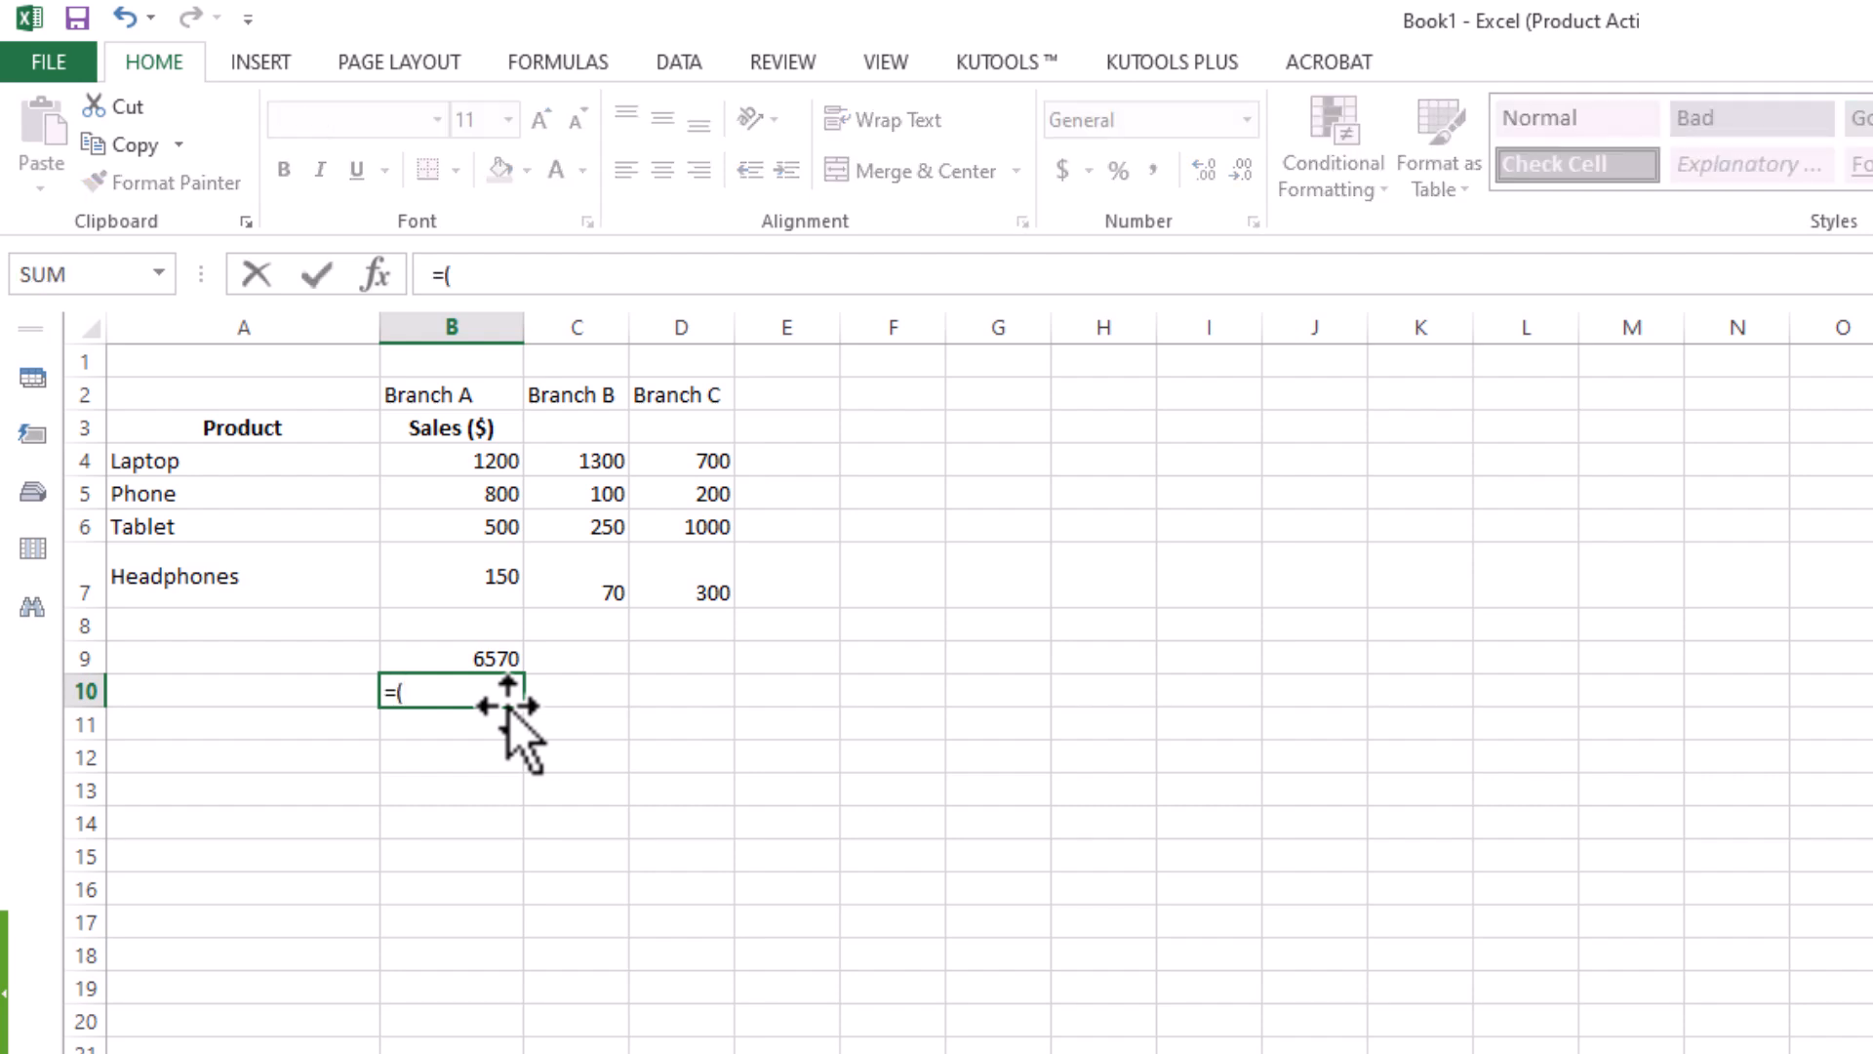
{"action": "type", "text": "("}
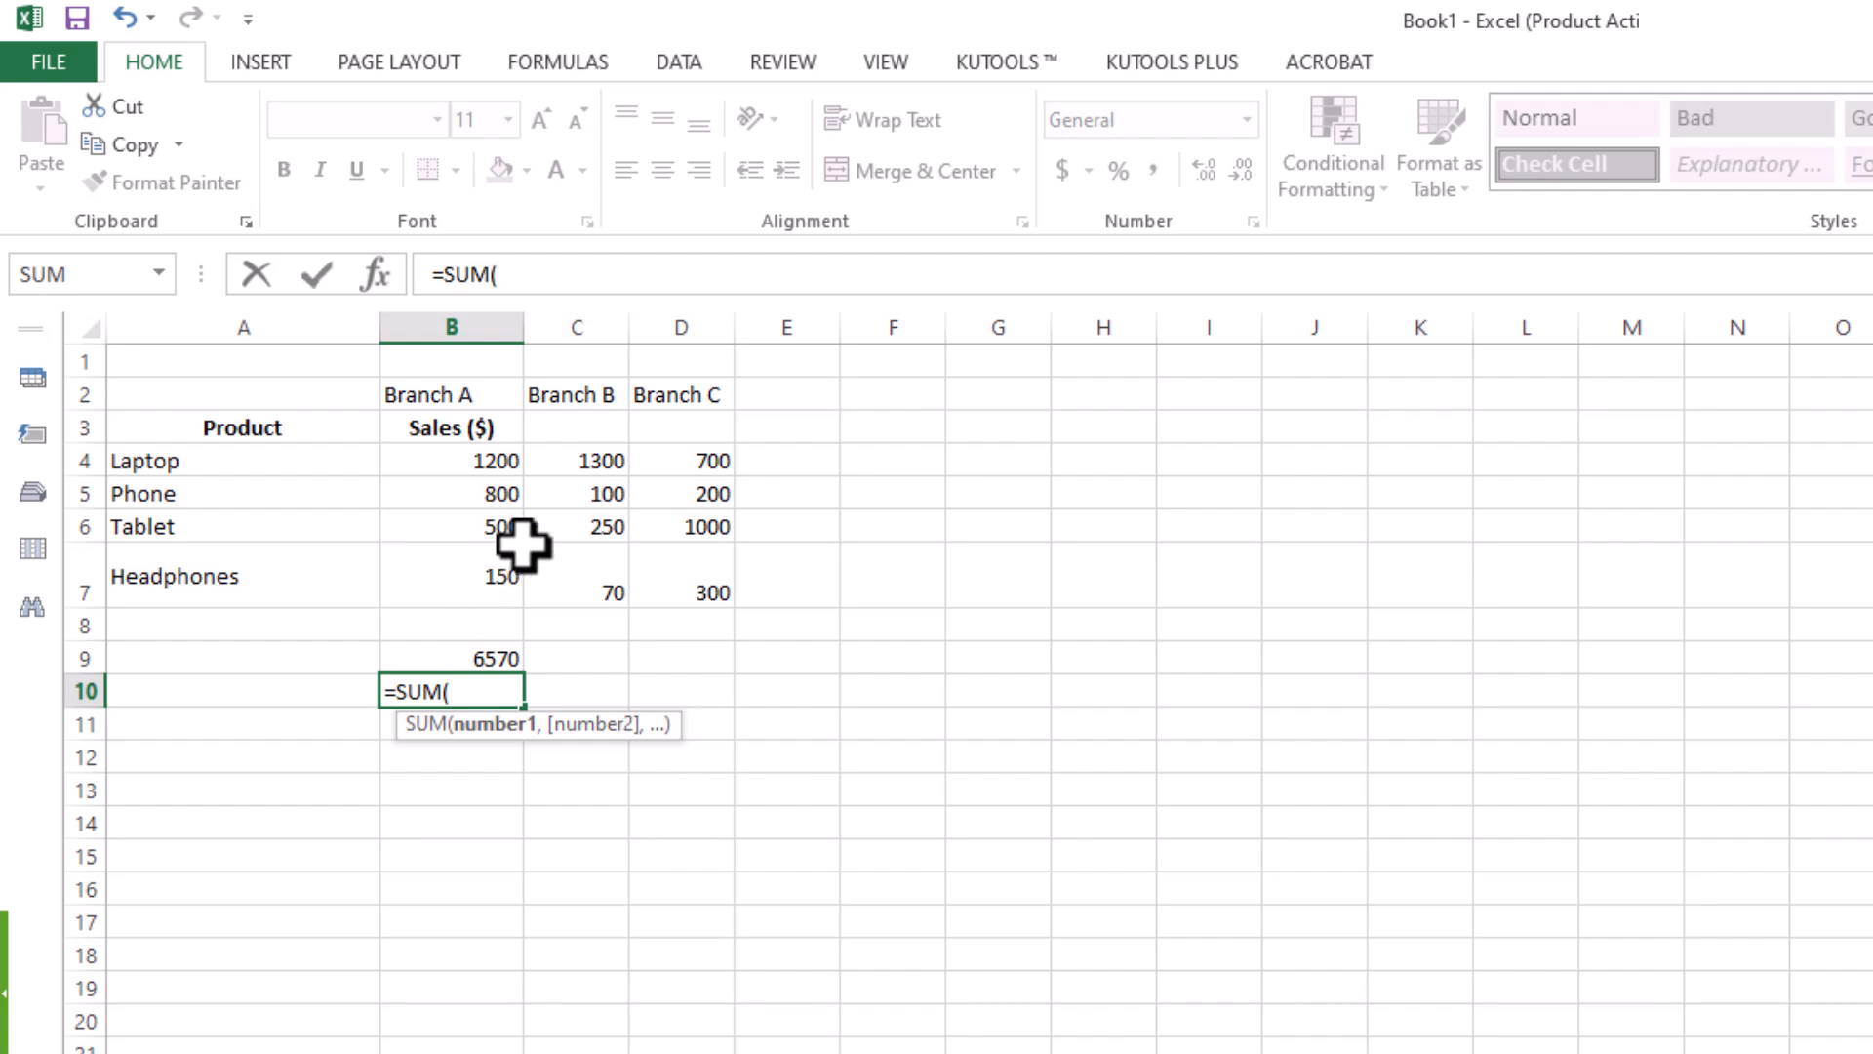
{"action": "type", "text": "B4:B7,"}
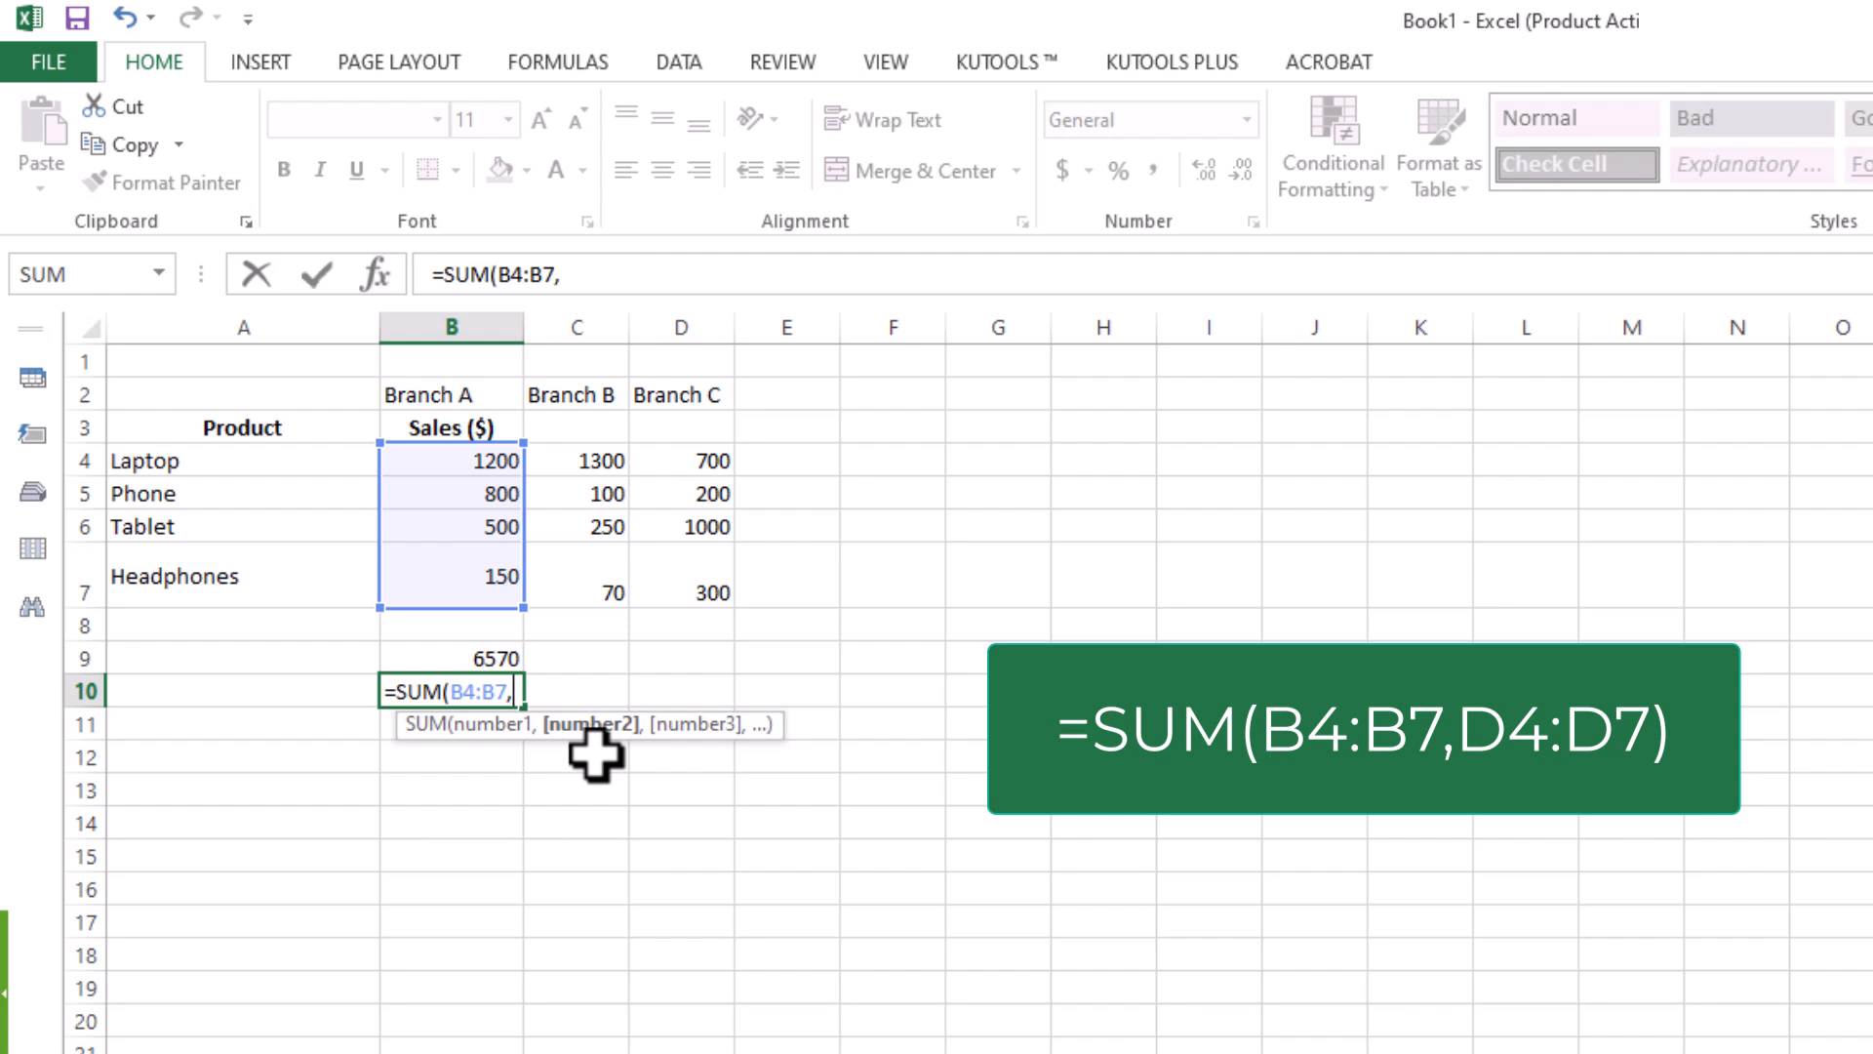
{"action": "type", "text": "D"}
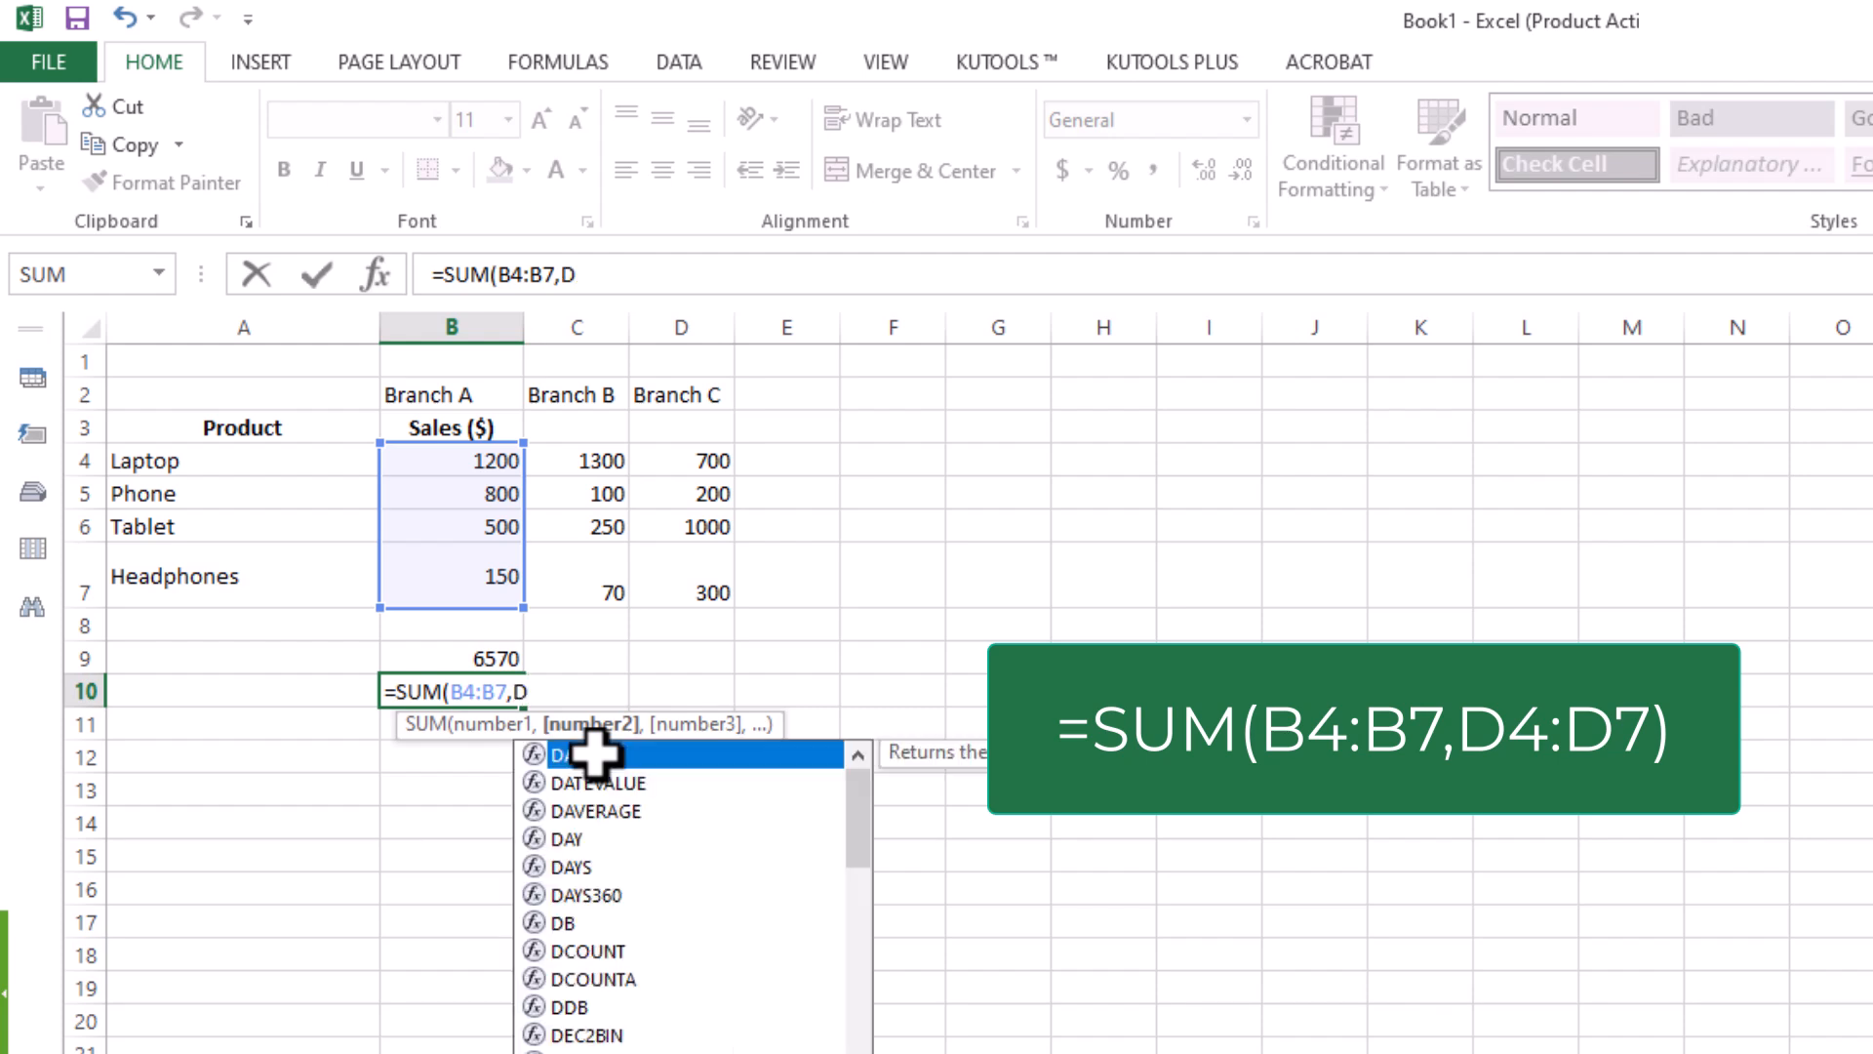
{"action": "type", "text": "4:"}
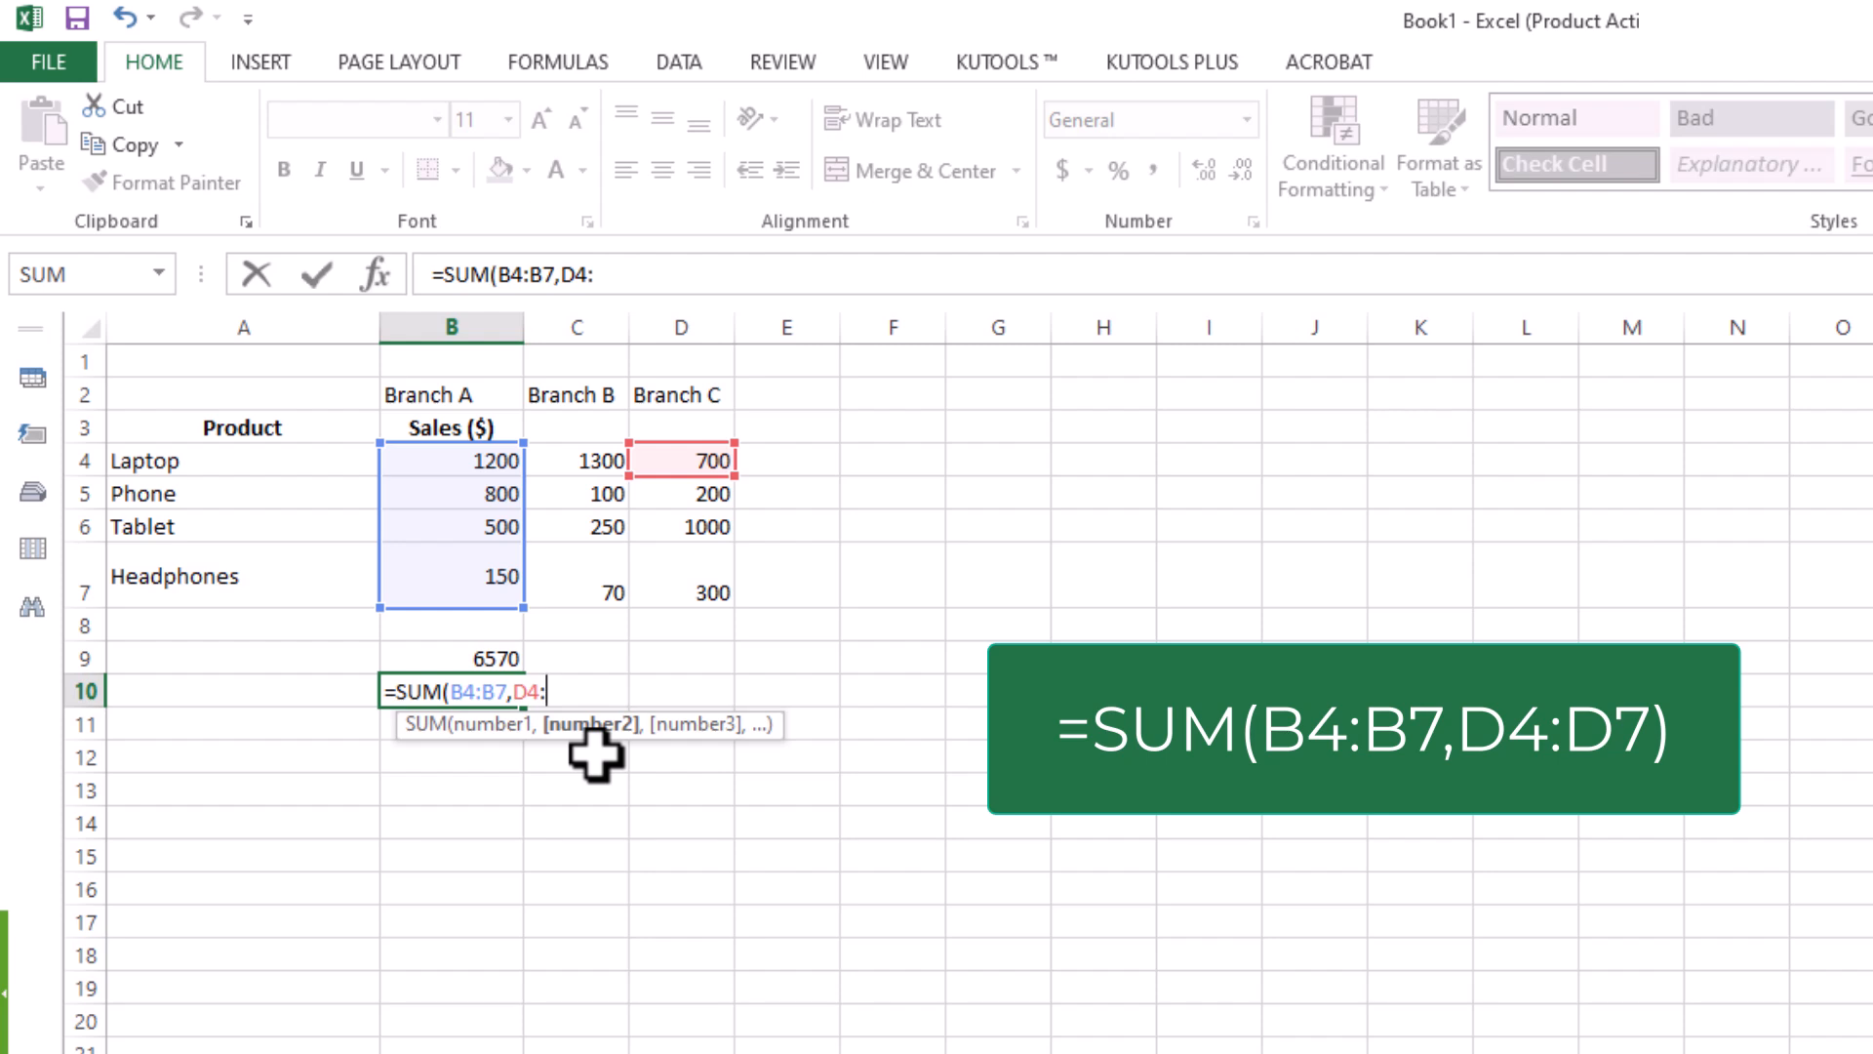
{"action": "type", "text": "D7)"}
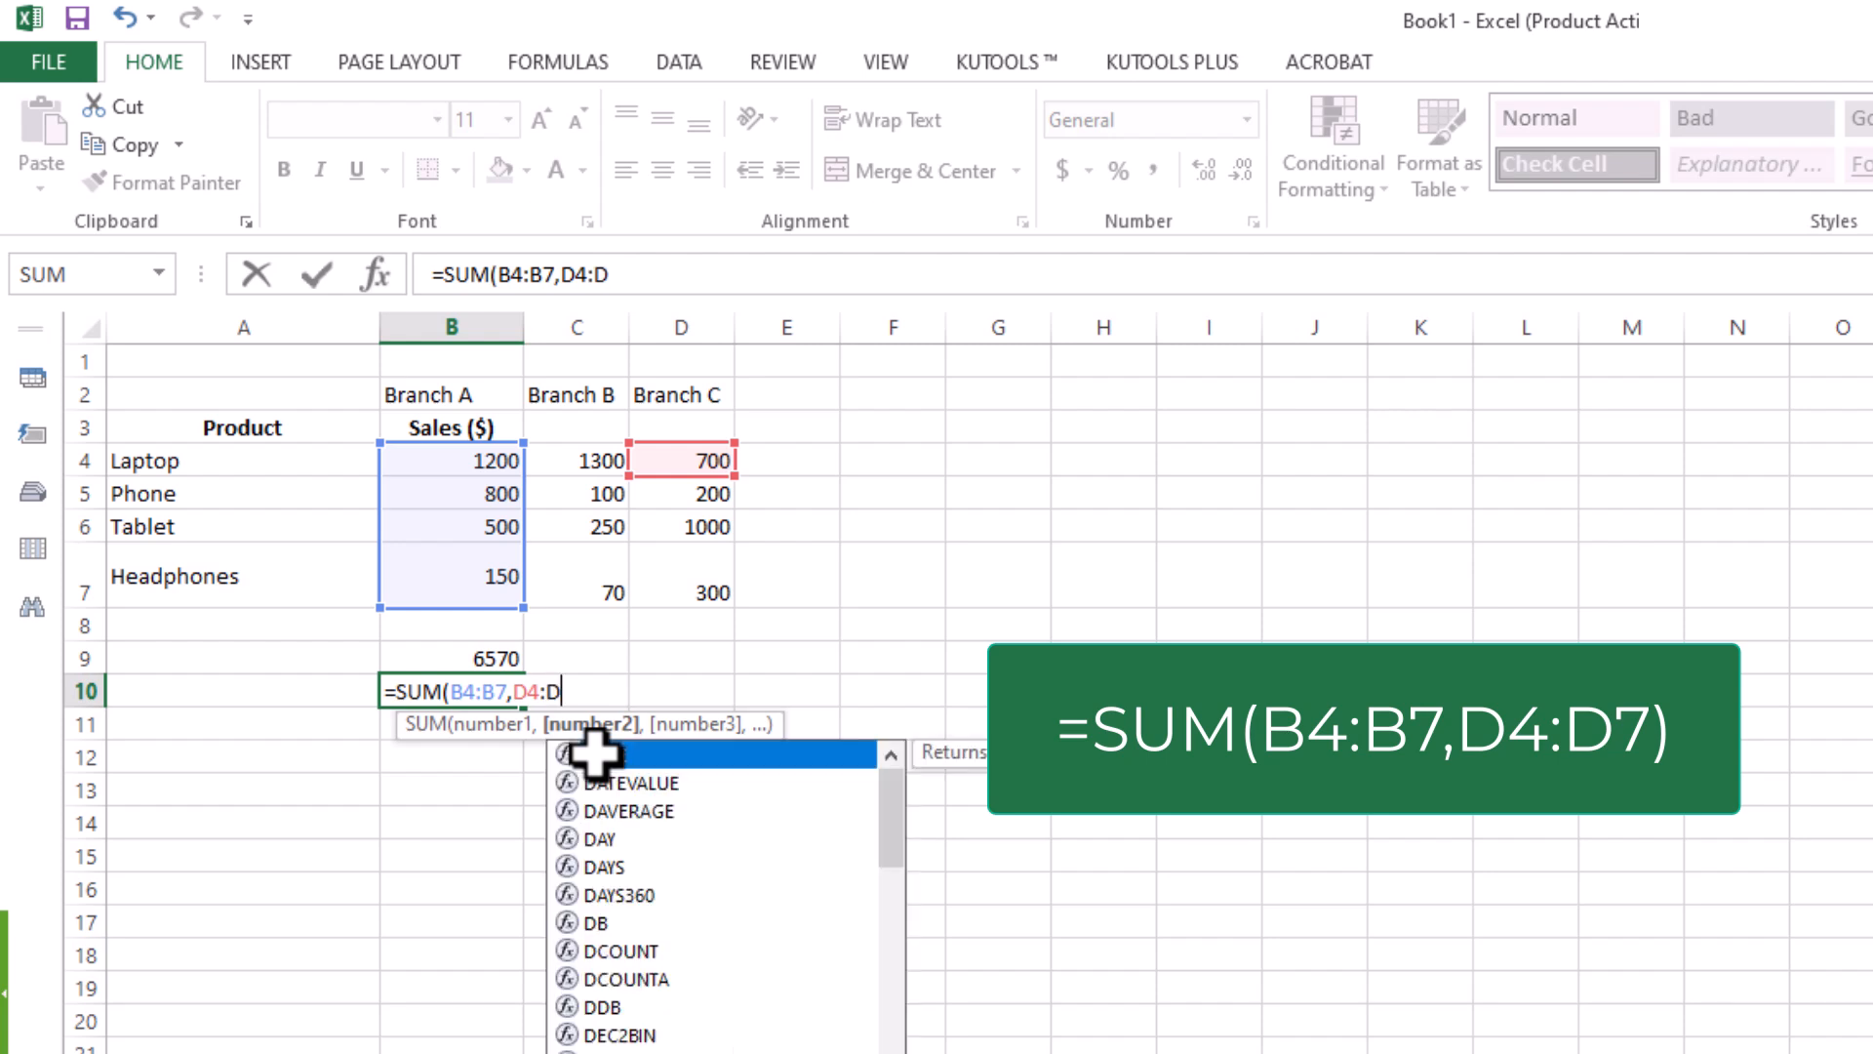
{"action": "key", "text": "Return"}
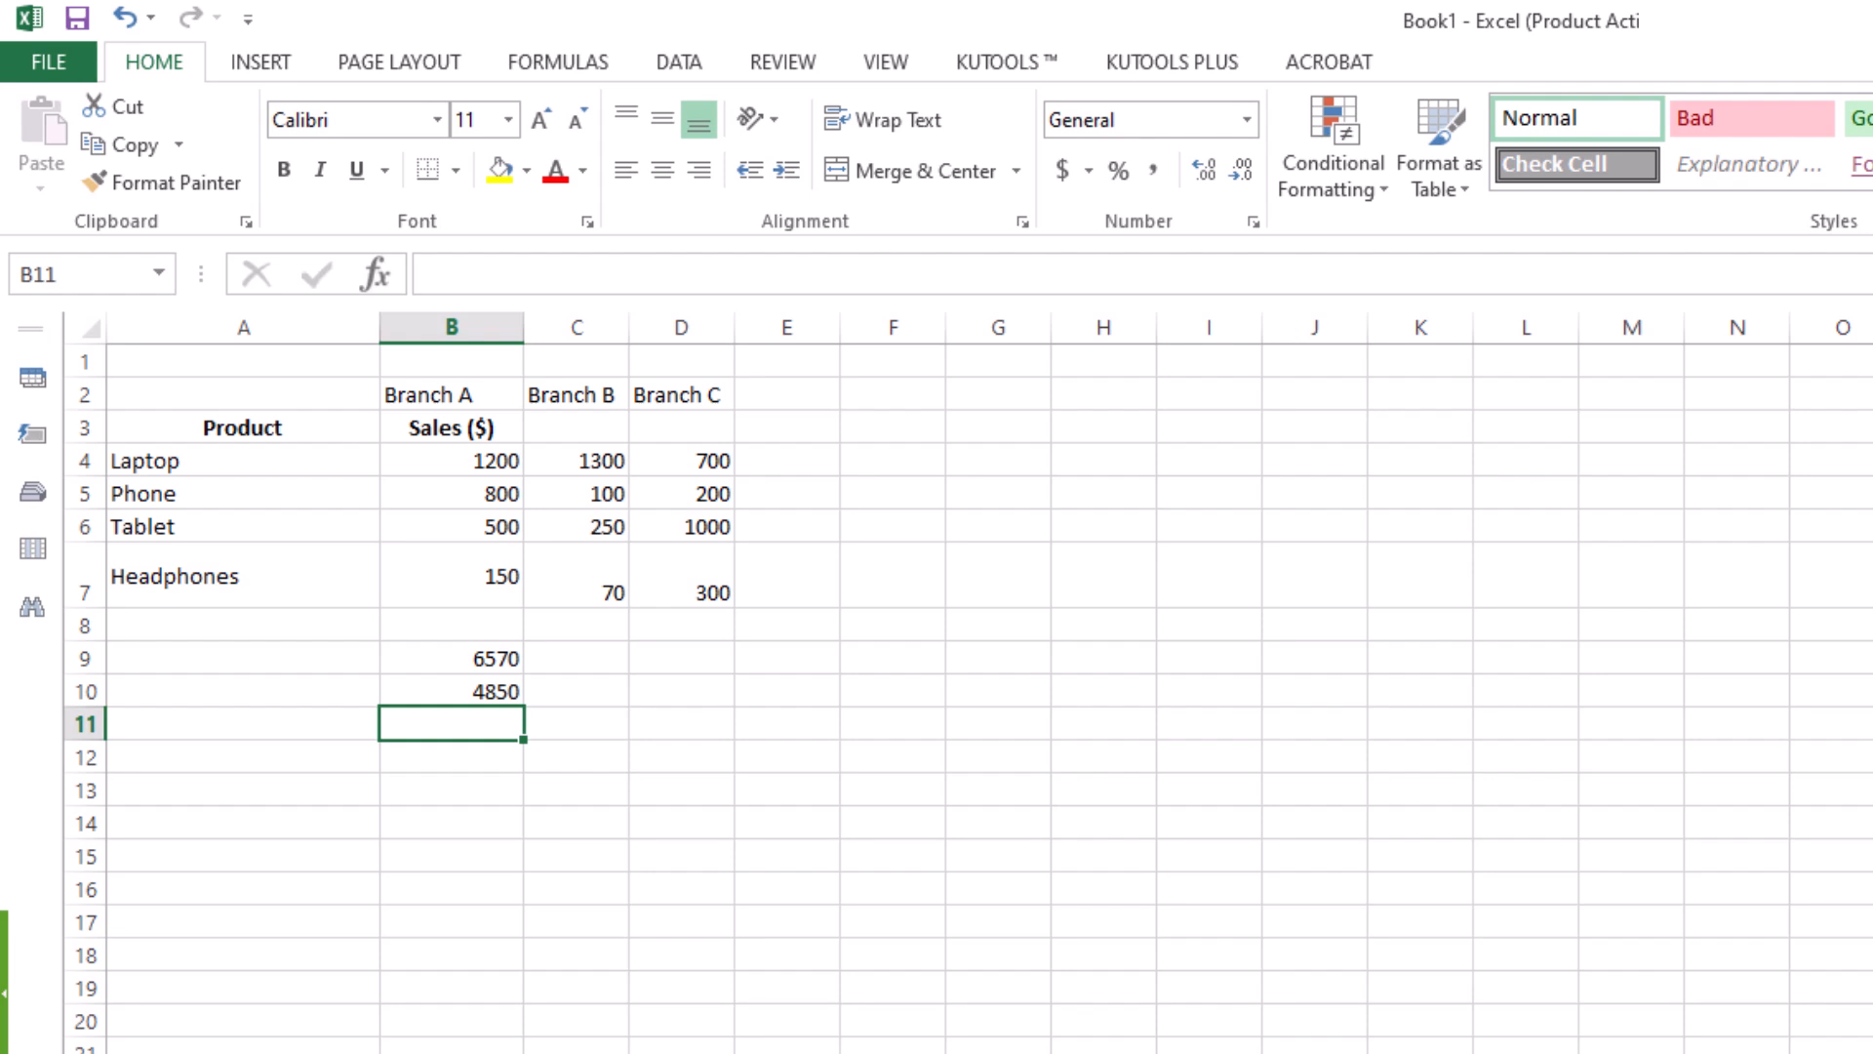
{"action": "scroll", "coordinate": [968, 698], "scroll_direction": "down", "scroll_amount": 2}
{"action": "scroll", "coordinate": [969, 697], "scroll_direction": "up", "scroll_amount": 2}
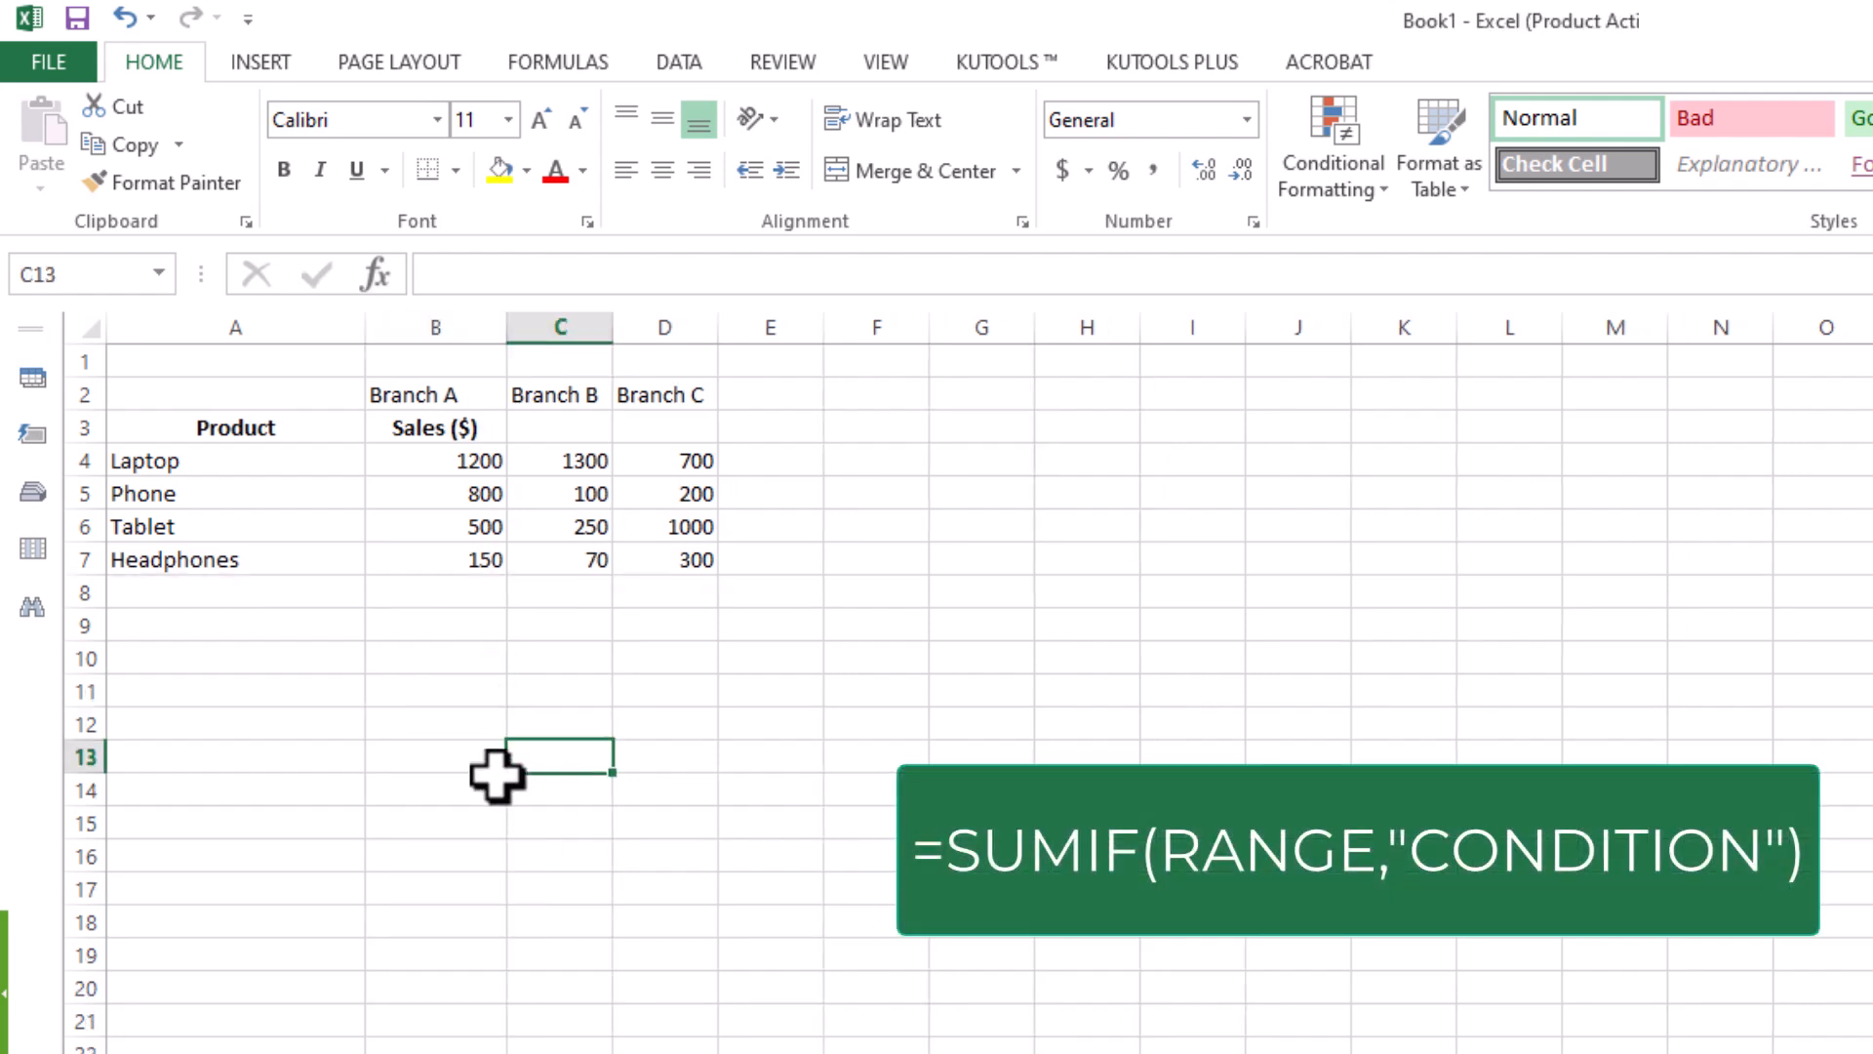
Step: Start a SUMIF formula in cell B10 with the Branch A sales B4:B7 as its range
{"action": "left_click", "coordinate": [451, 588]}
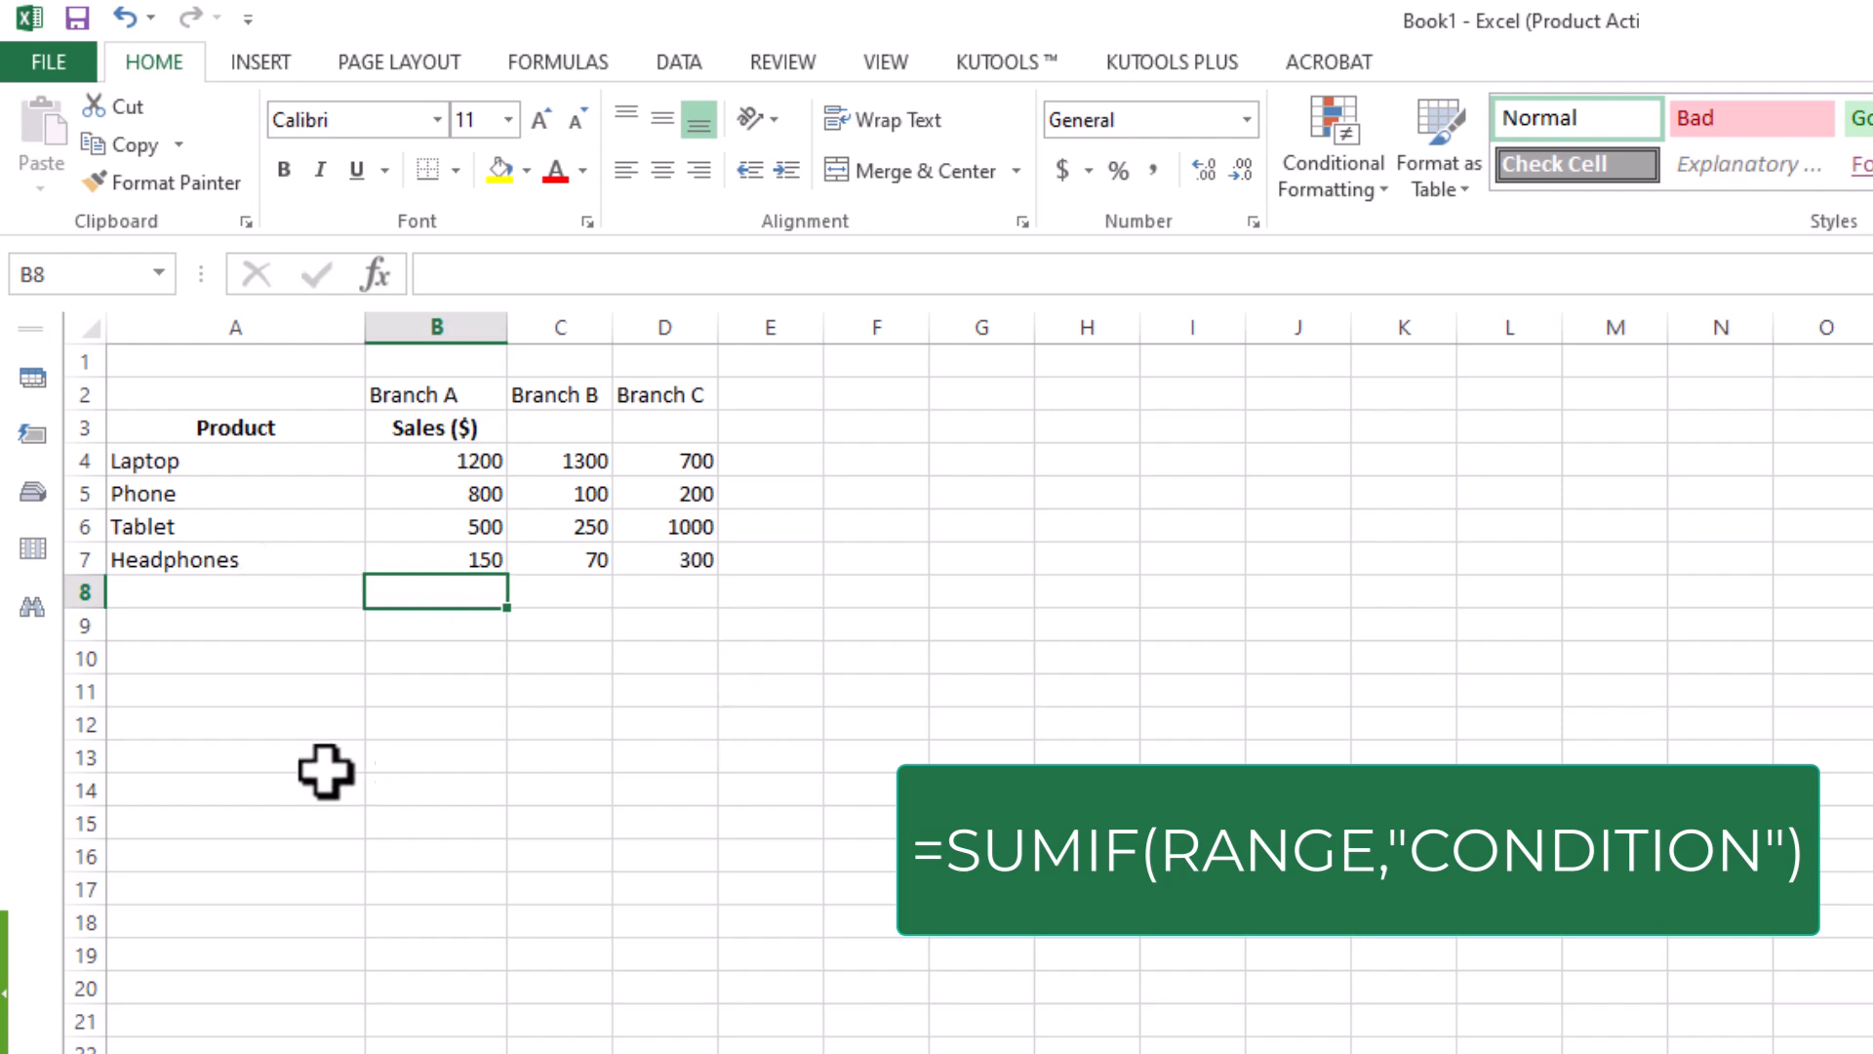
{"action": "left_click", "coordinate": [436, 666]}
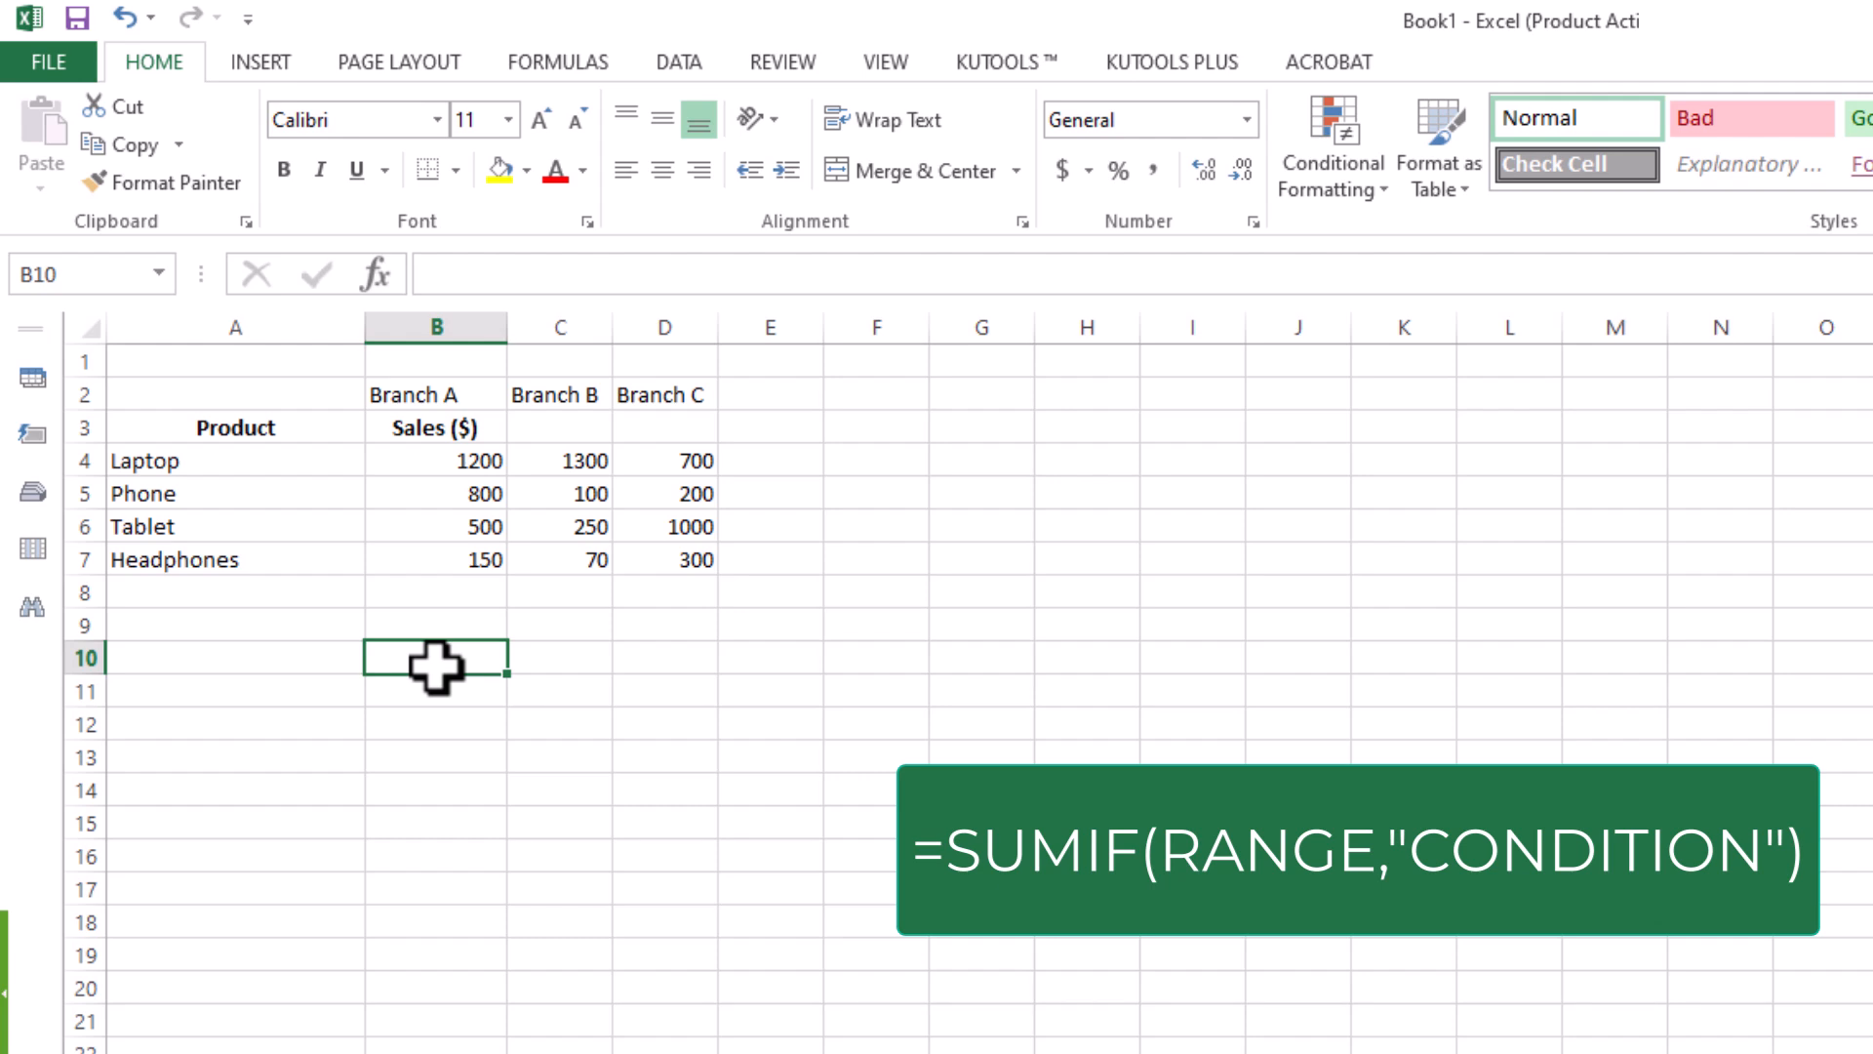
{"action": "type", "text": "="}
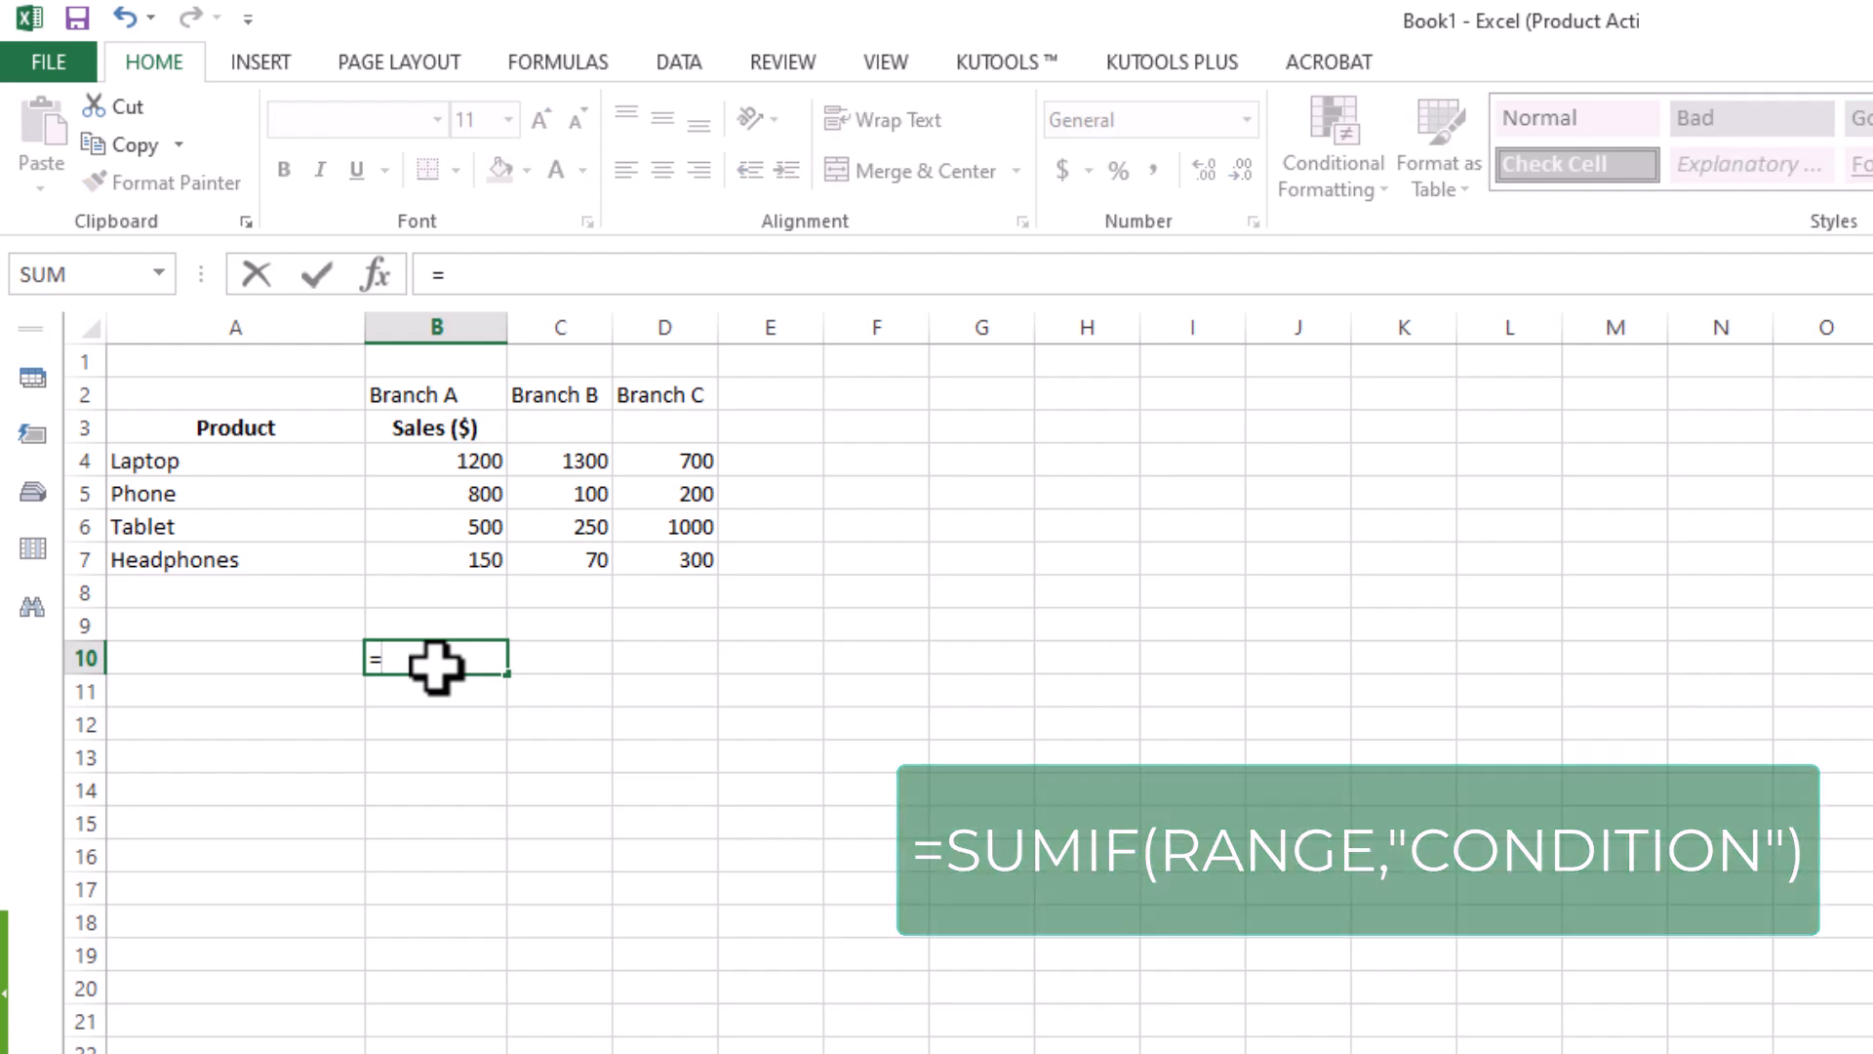
{"action": "type", "text": "SUMIF"}
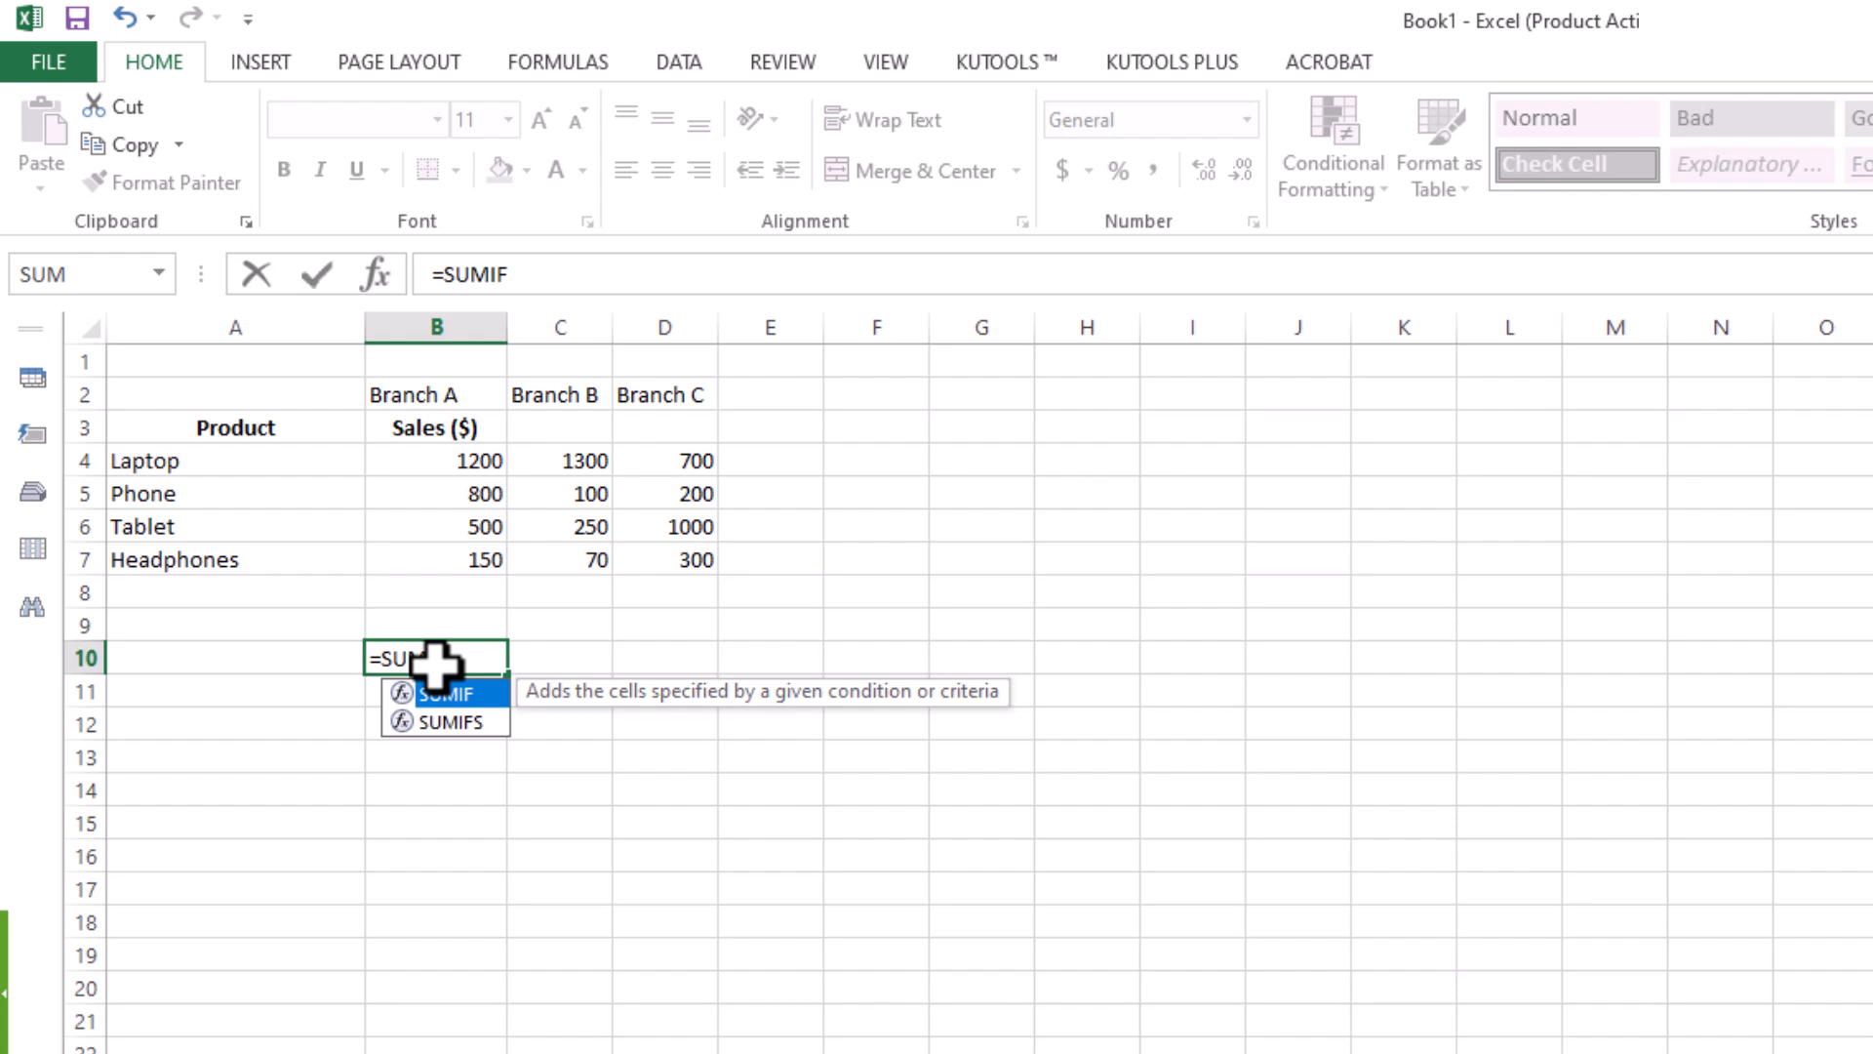
{"action": "type", "text": "("}
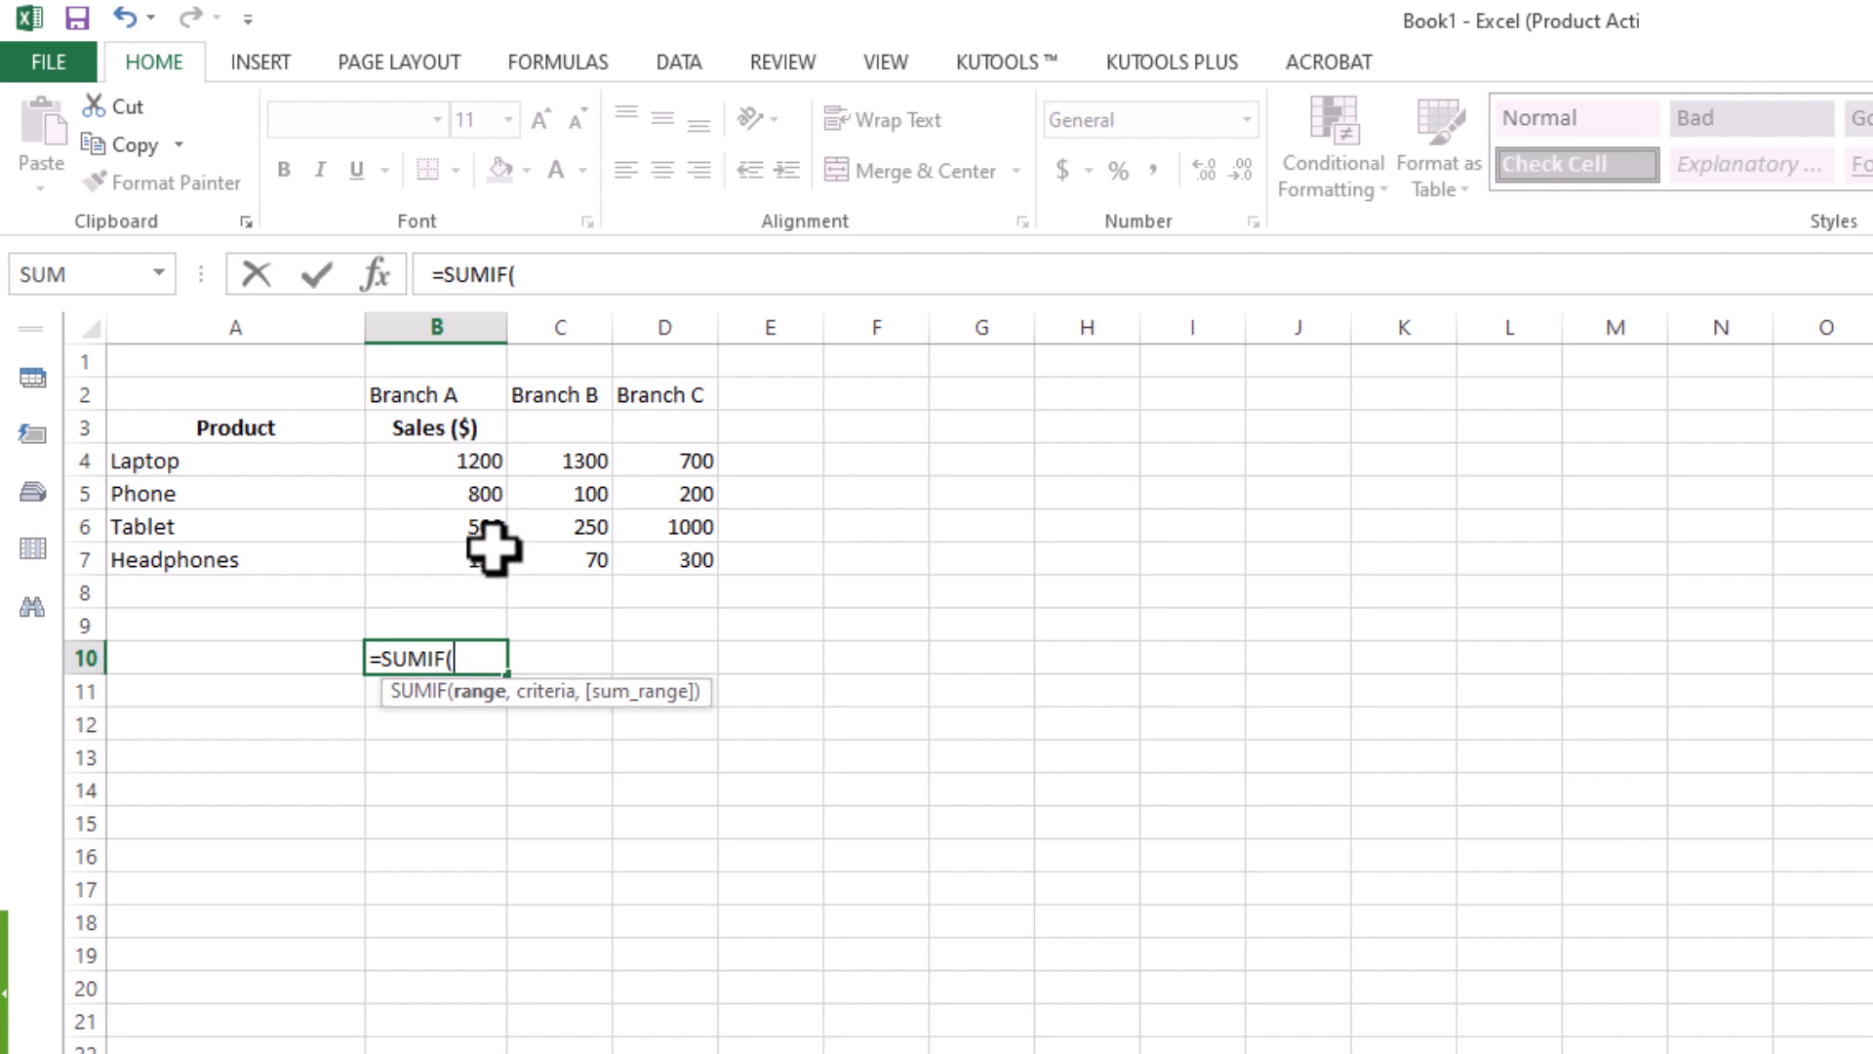
{"action": "type", "text": "B4"}
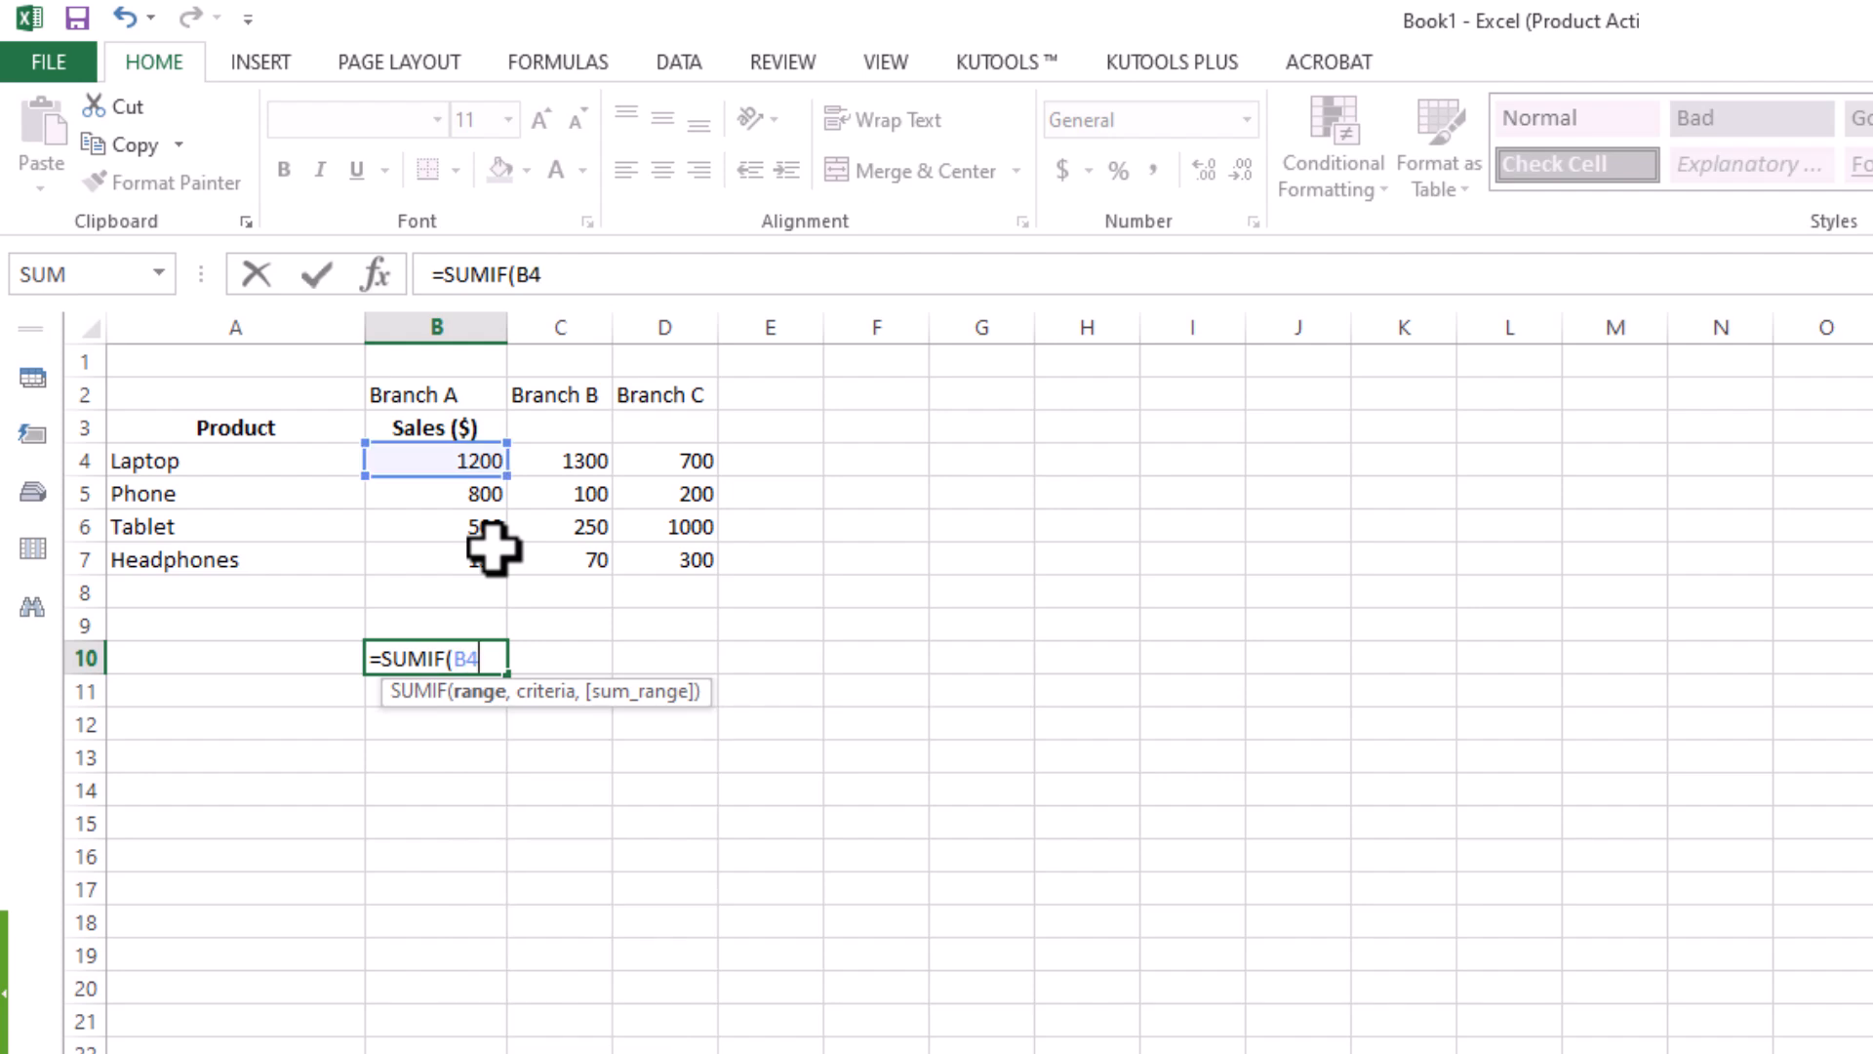
{"action": "type", "text": ":B7"}
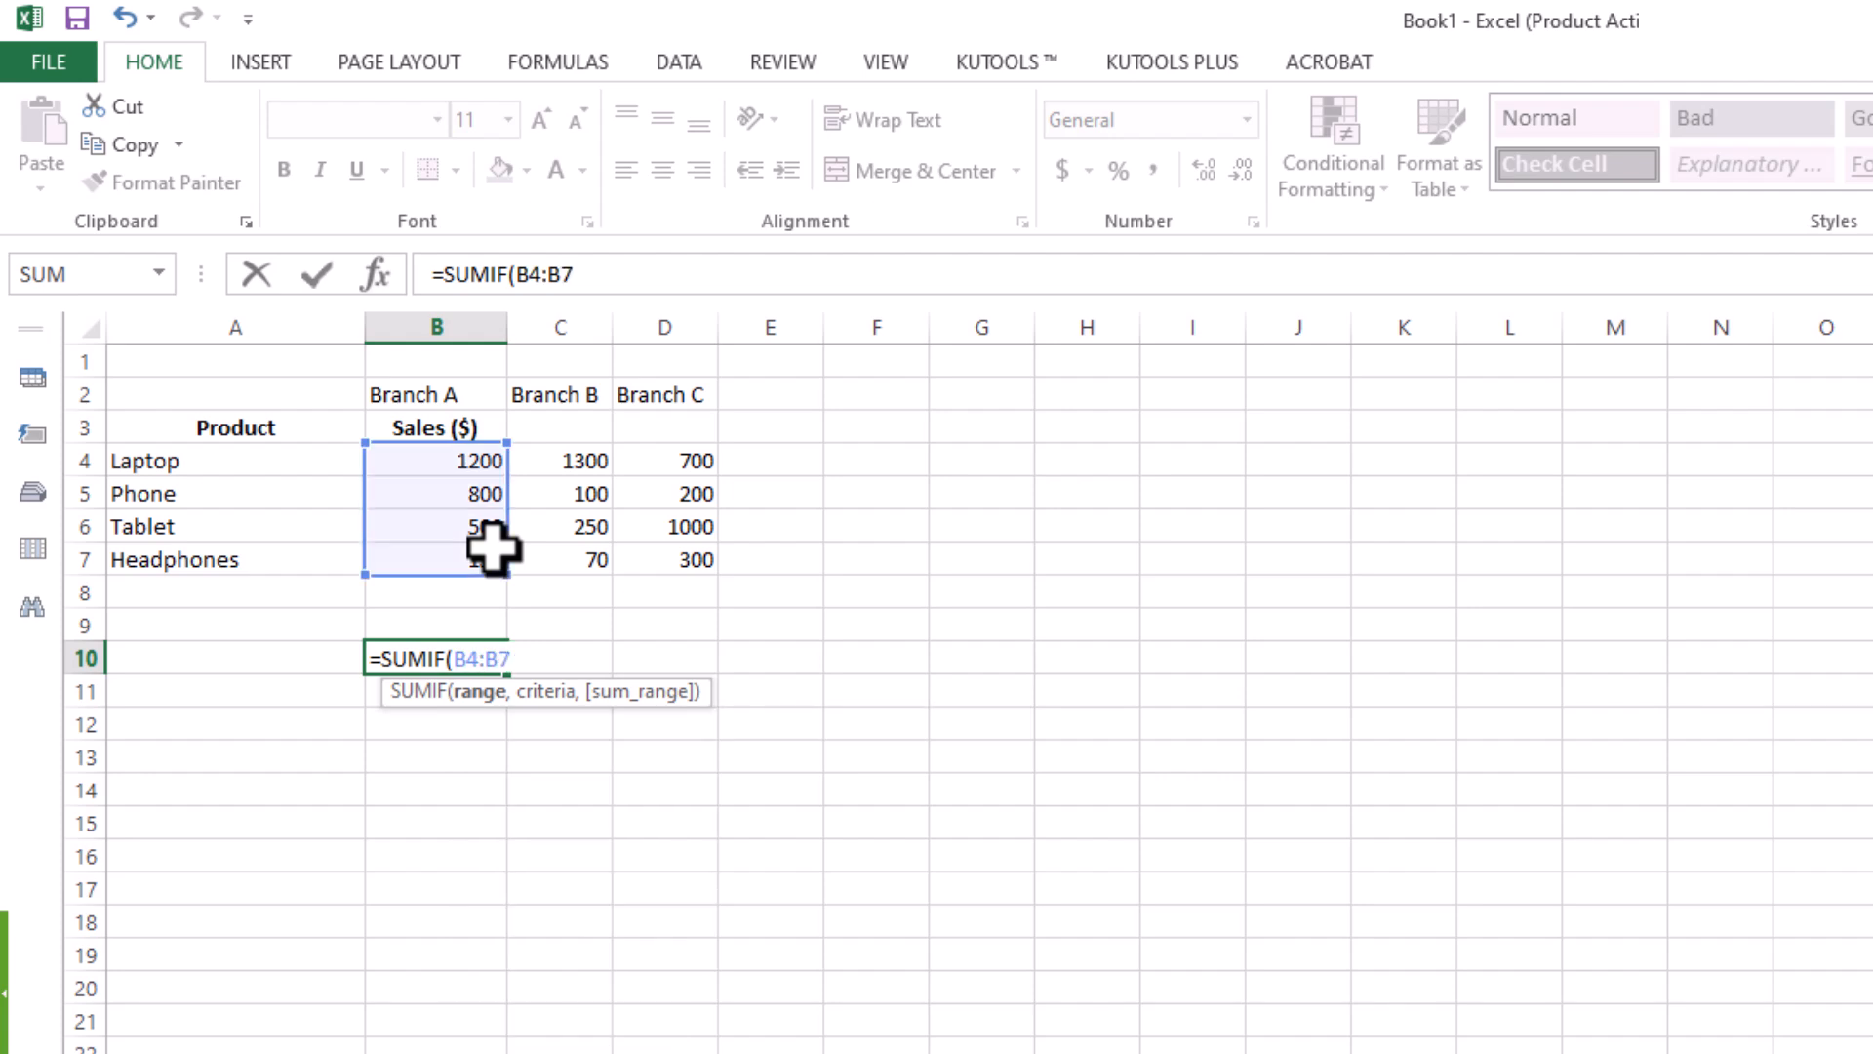
{"action": "type", "text": ",\">"}
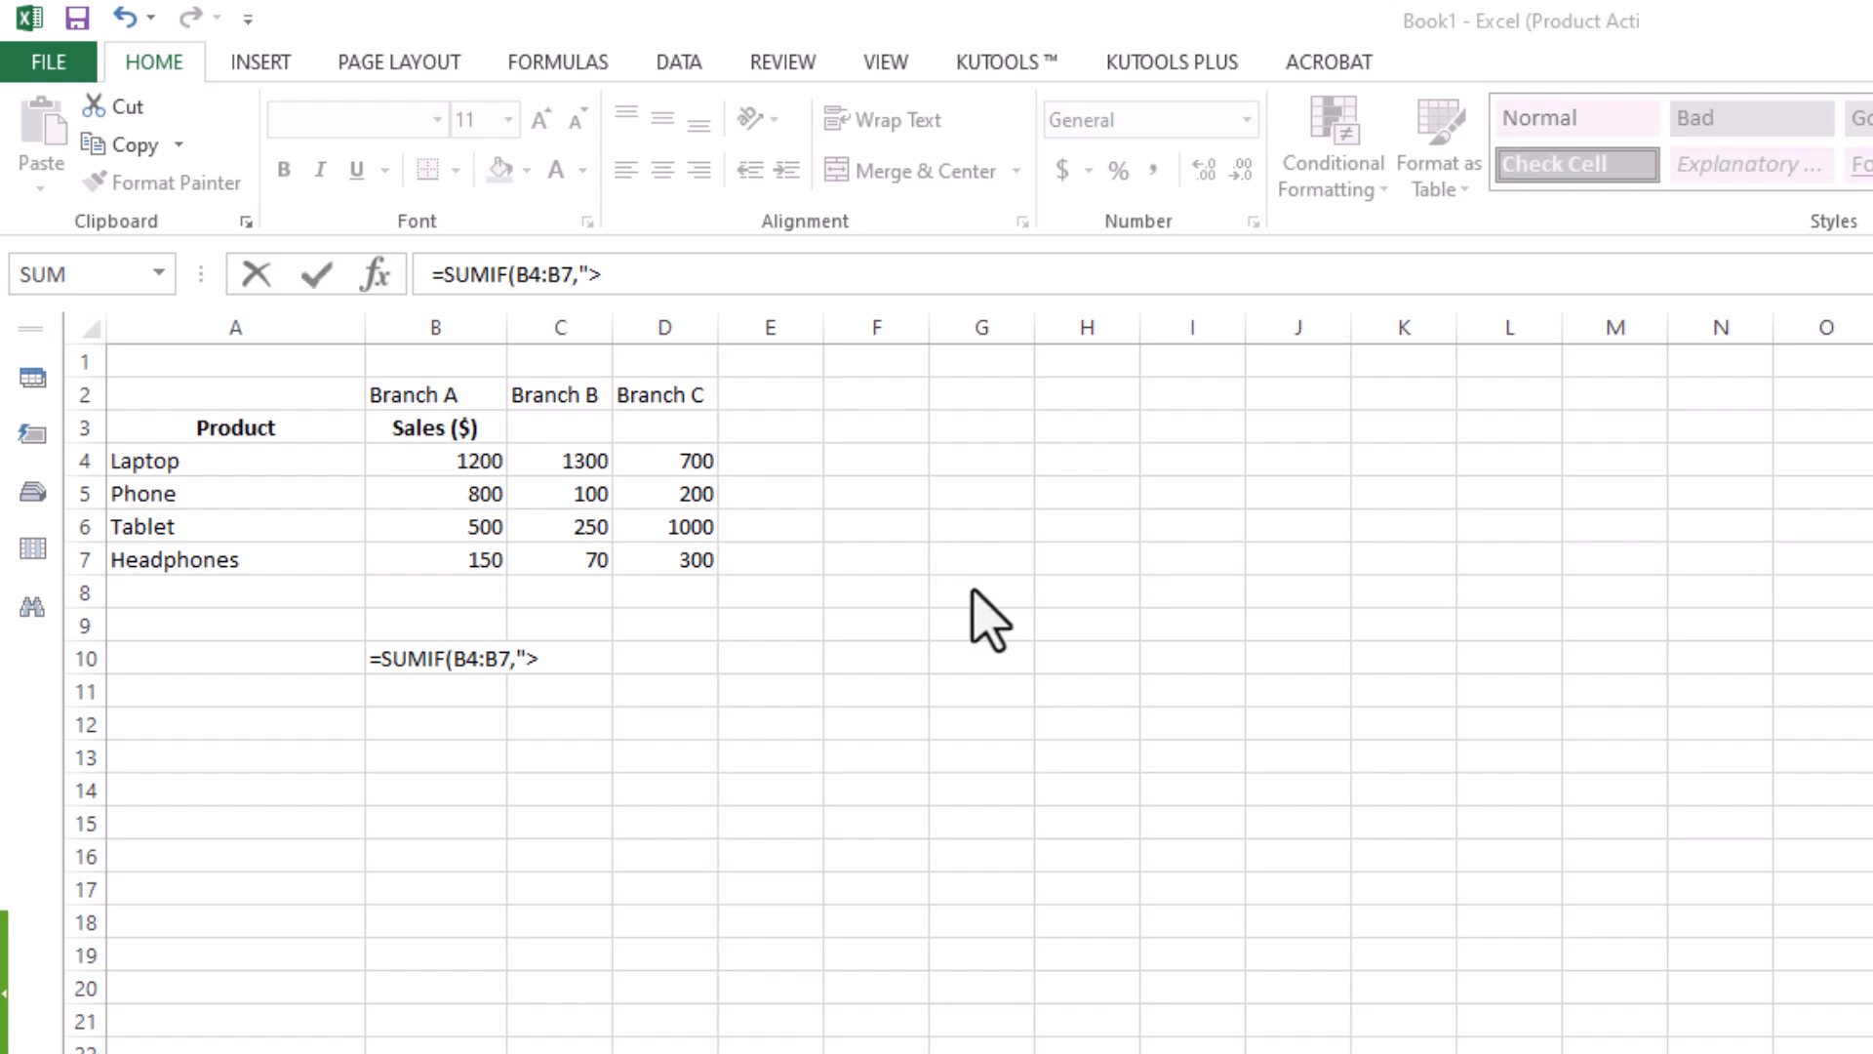
Step: Complete the B10 formula as =SUMIF(B4:B7,">500") to sum only Branch A sales above 500, and select that cell
{"action": "left_click", "coordinate": [554, 659]}
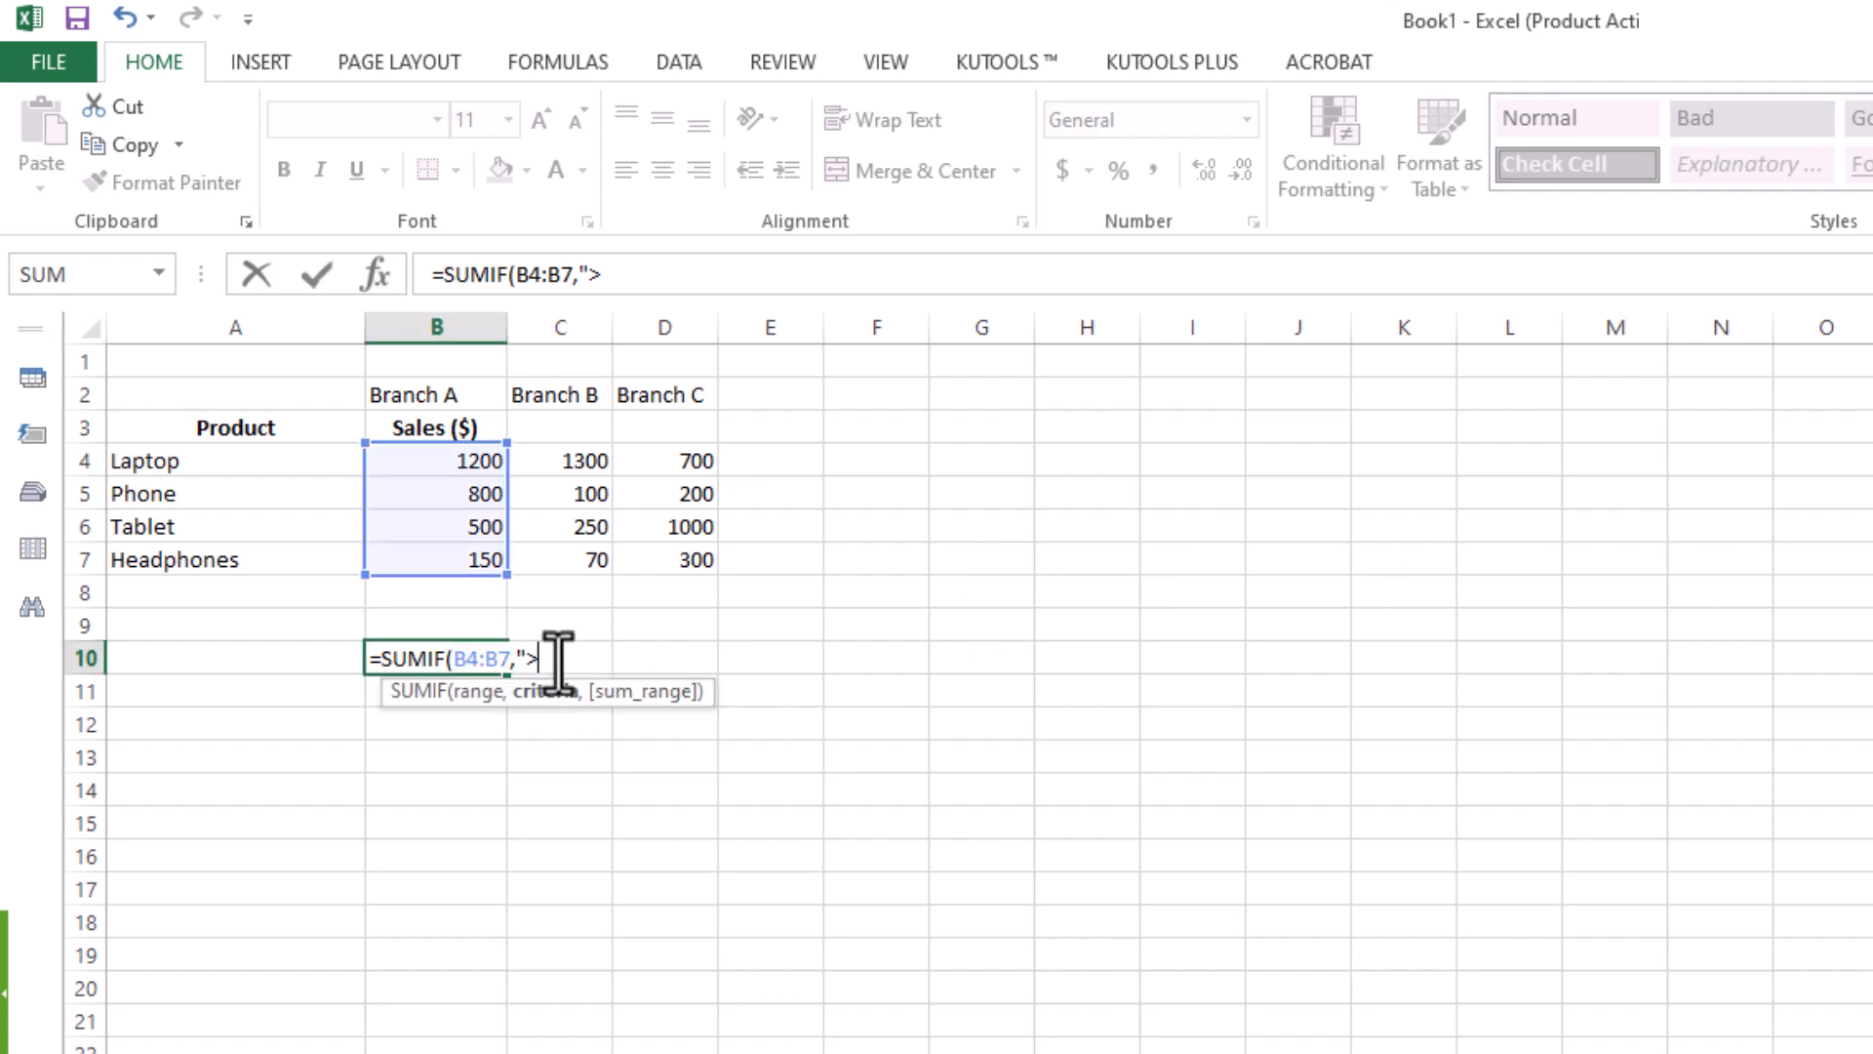
{"action": "key", "text": "BackSpace"}
{"action": "key", "text": "BackSpace"}
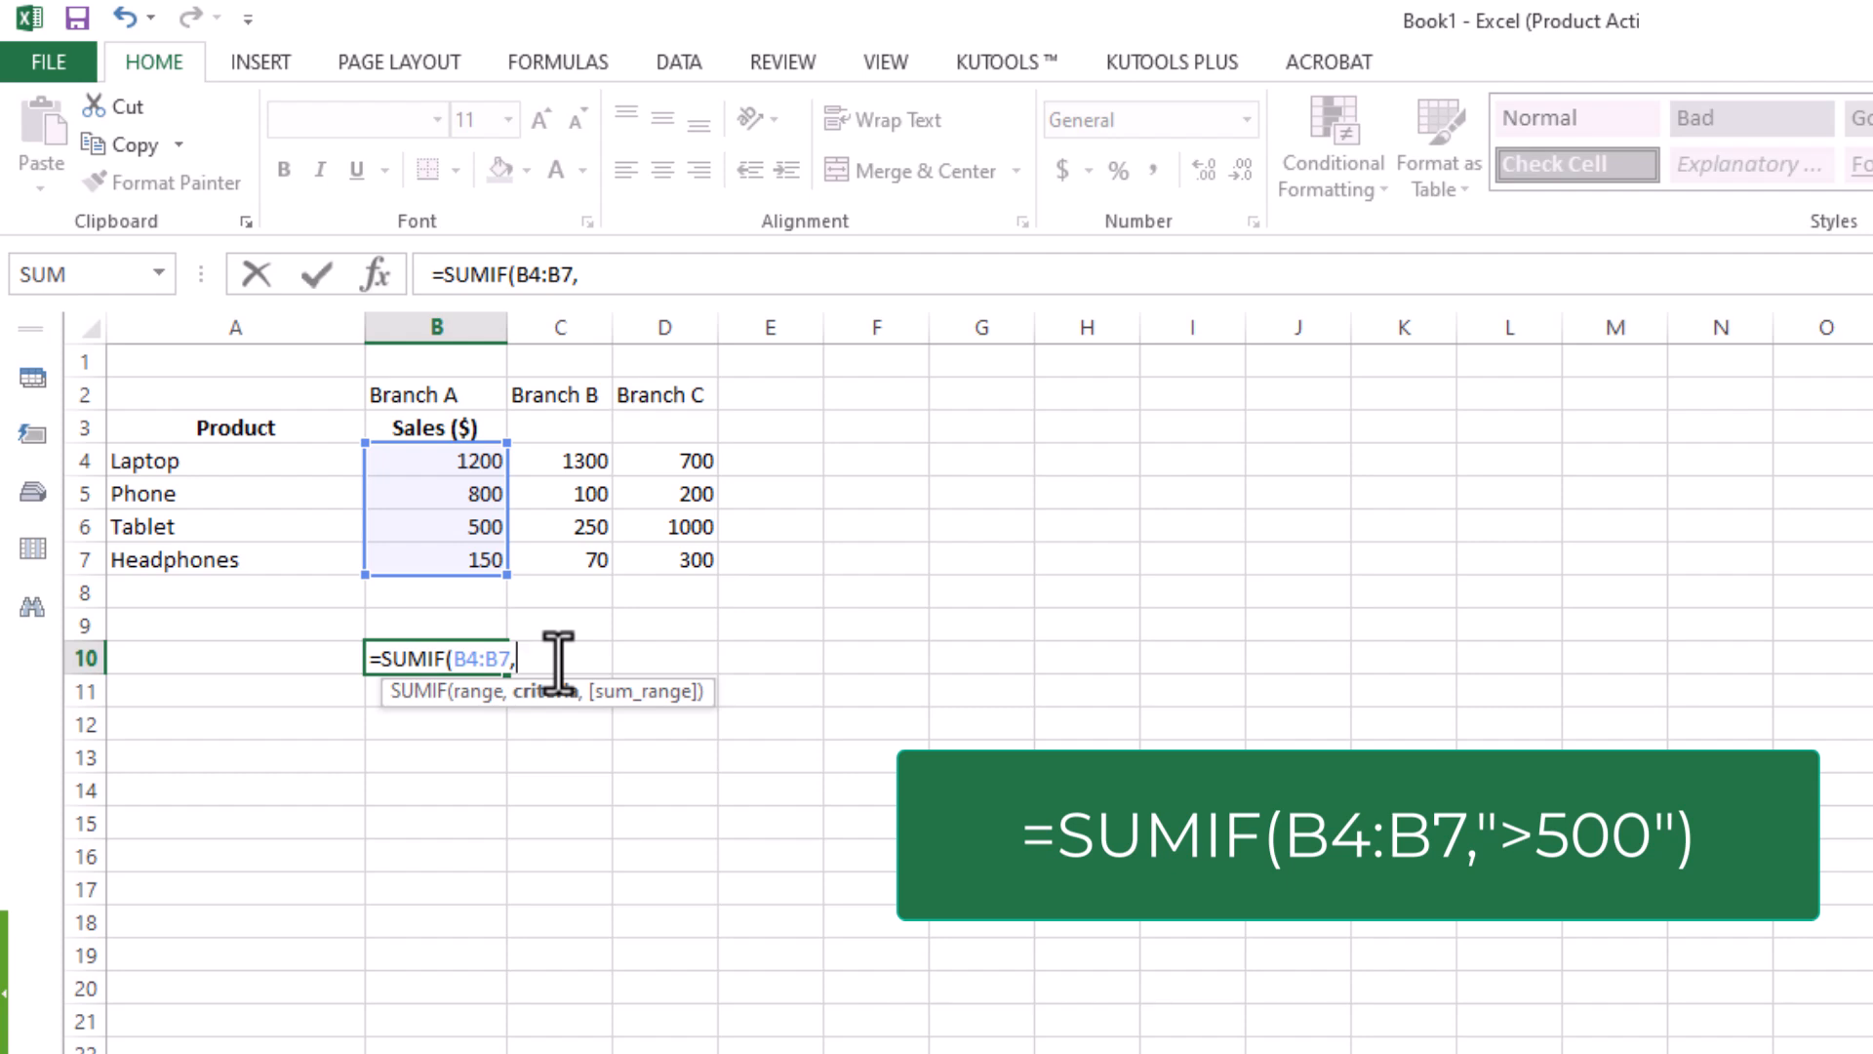
{"action": "type", "text": "\">500\")"}
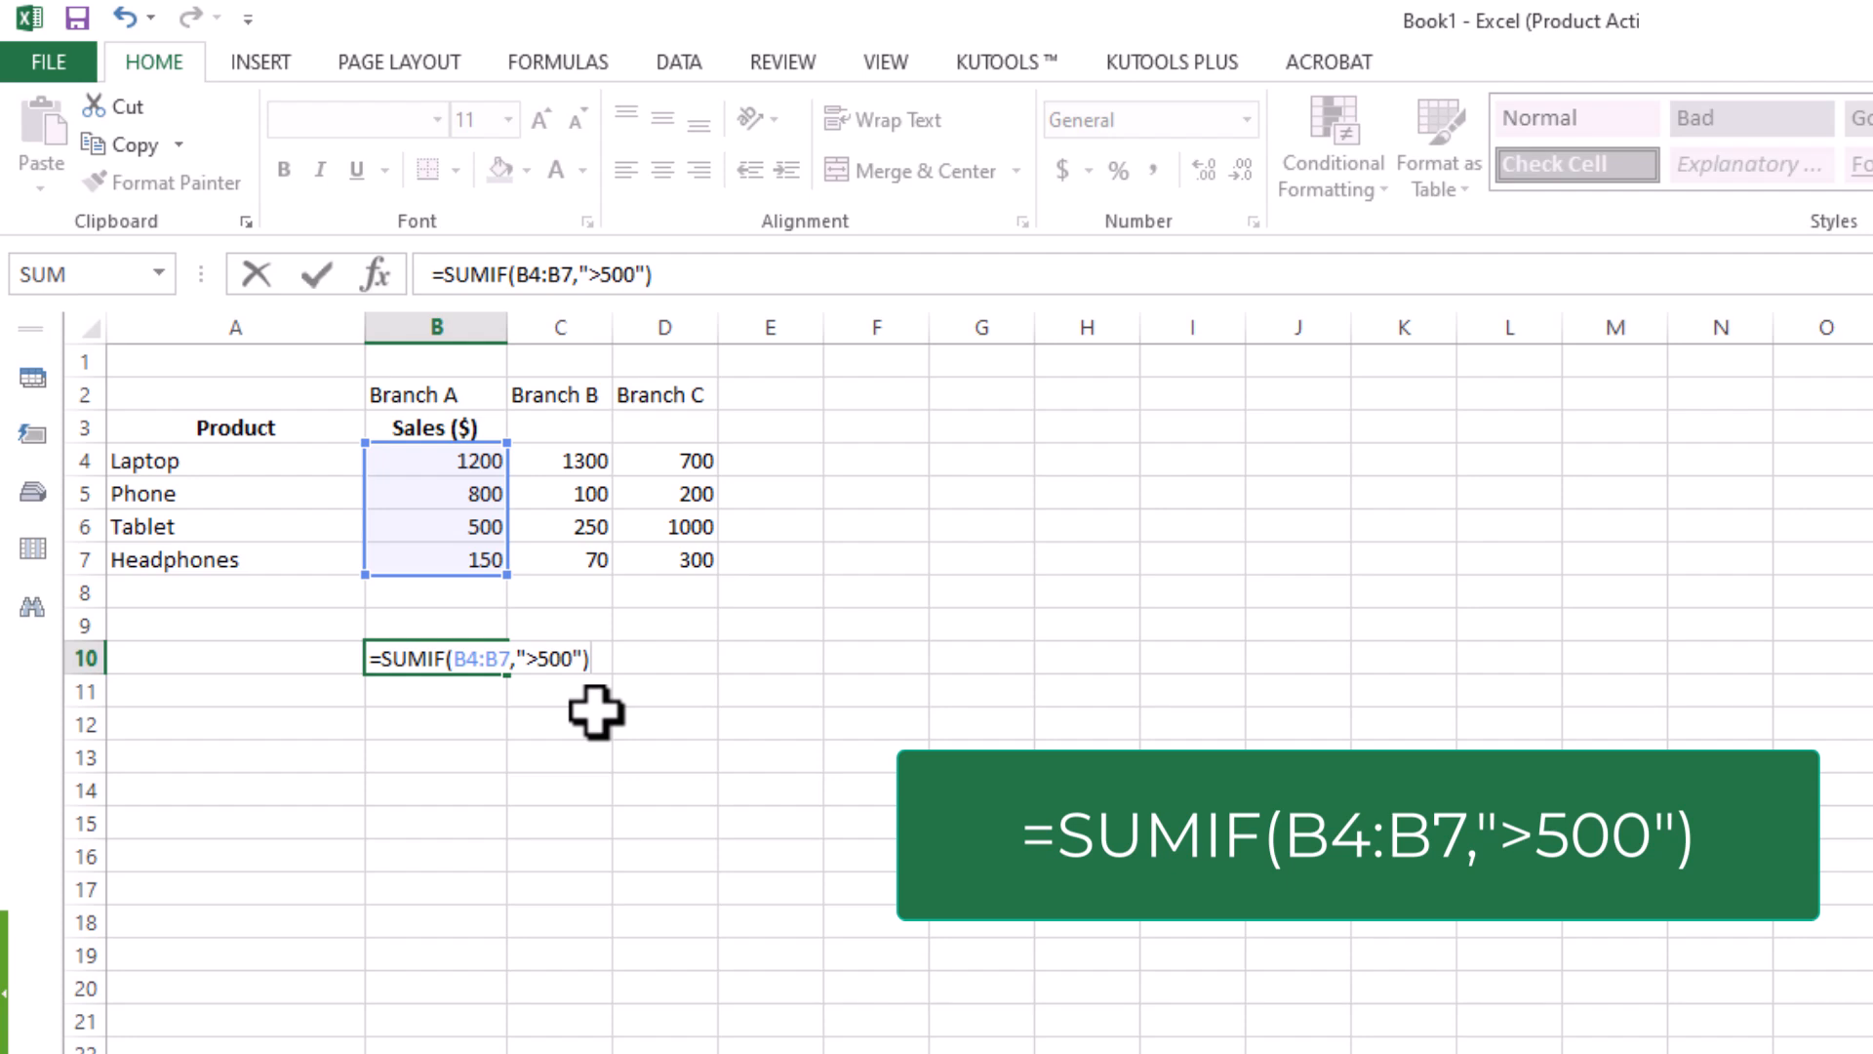
{"action": "key", "text": "Return"}
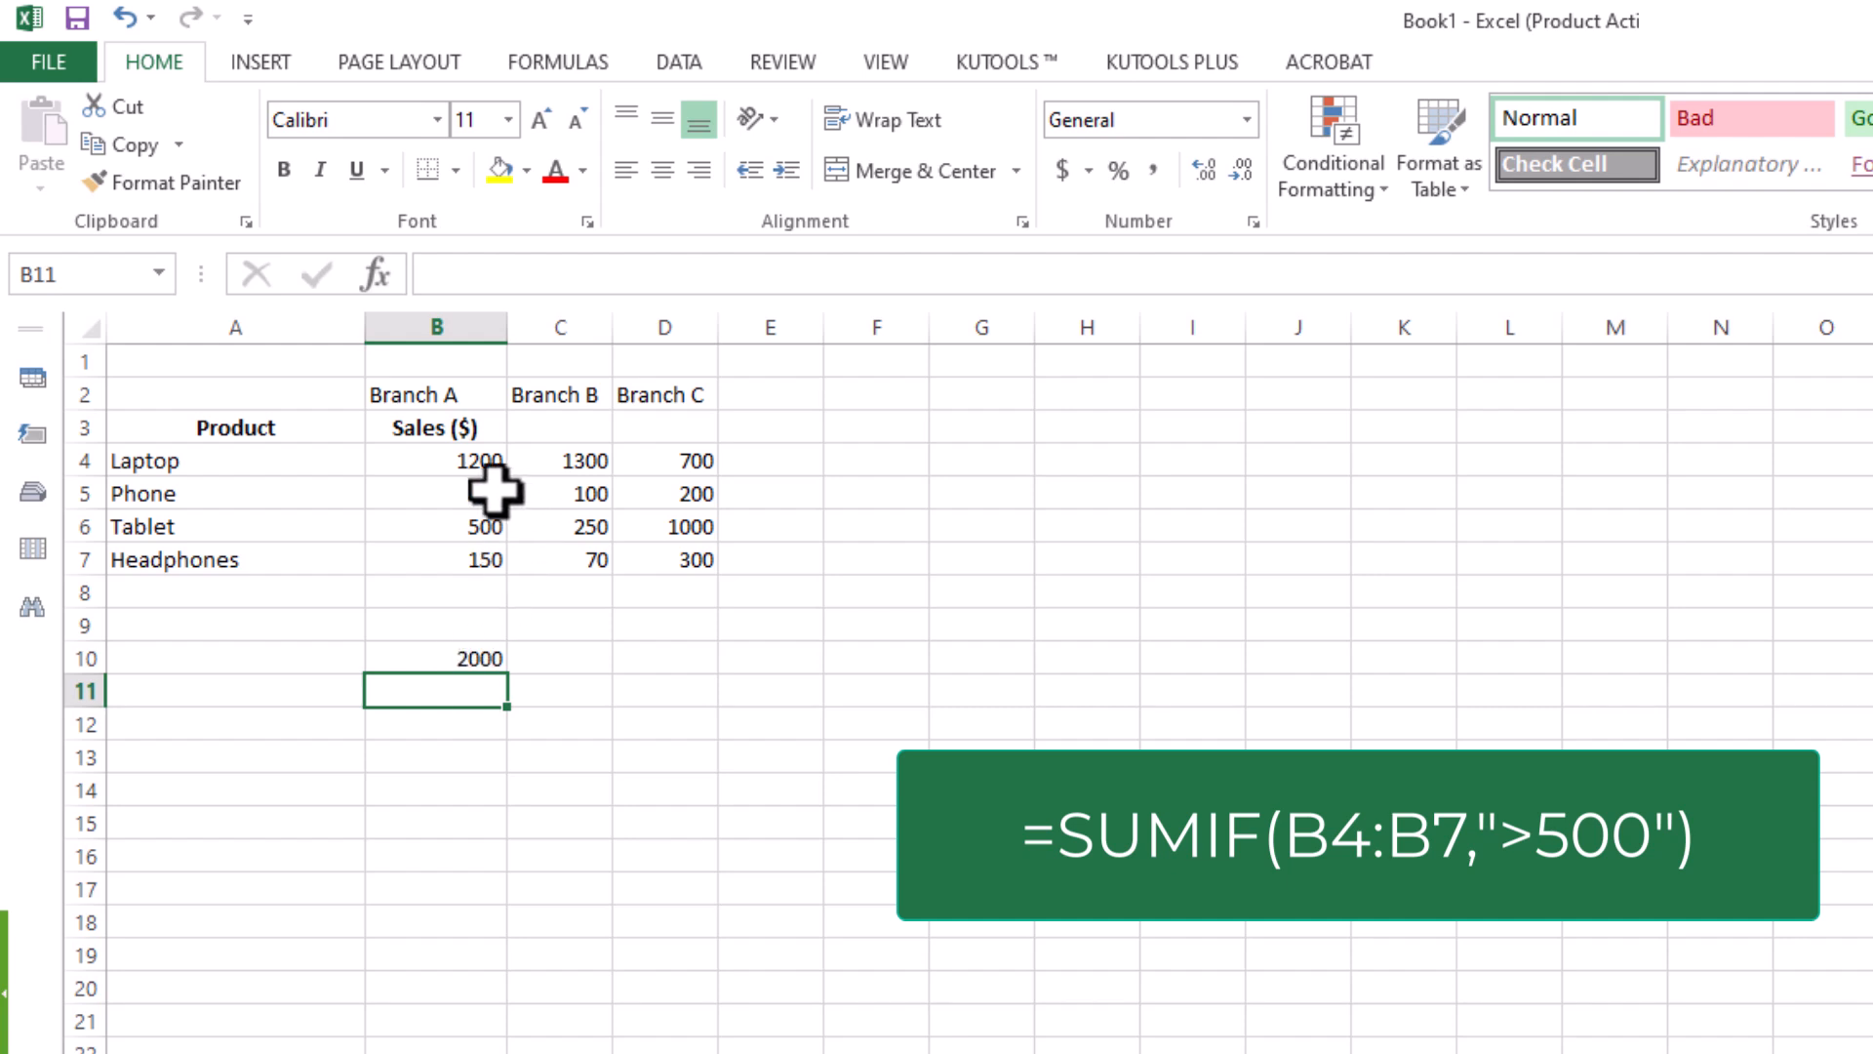
{"action": "left_click", "coordinate": [454, 651]}
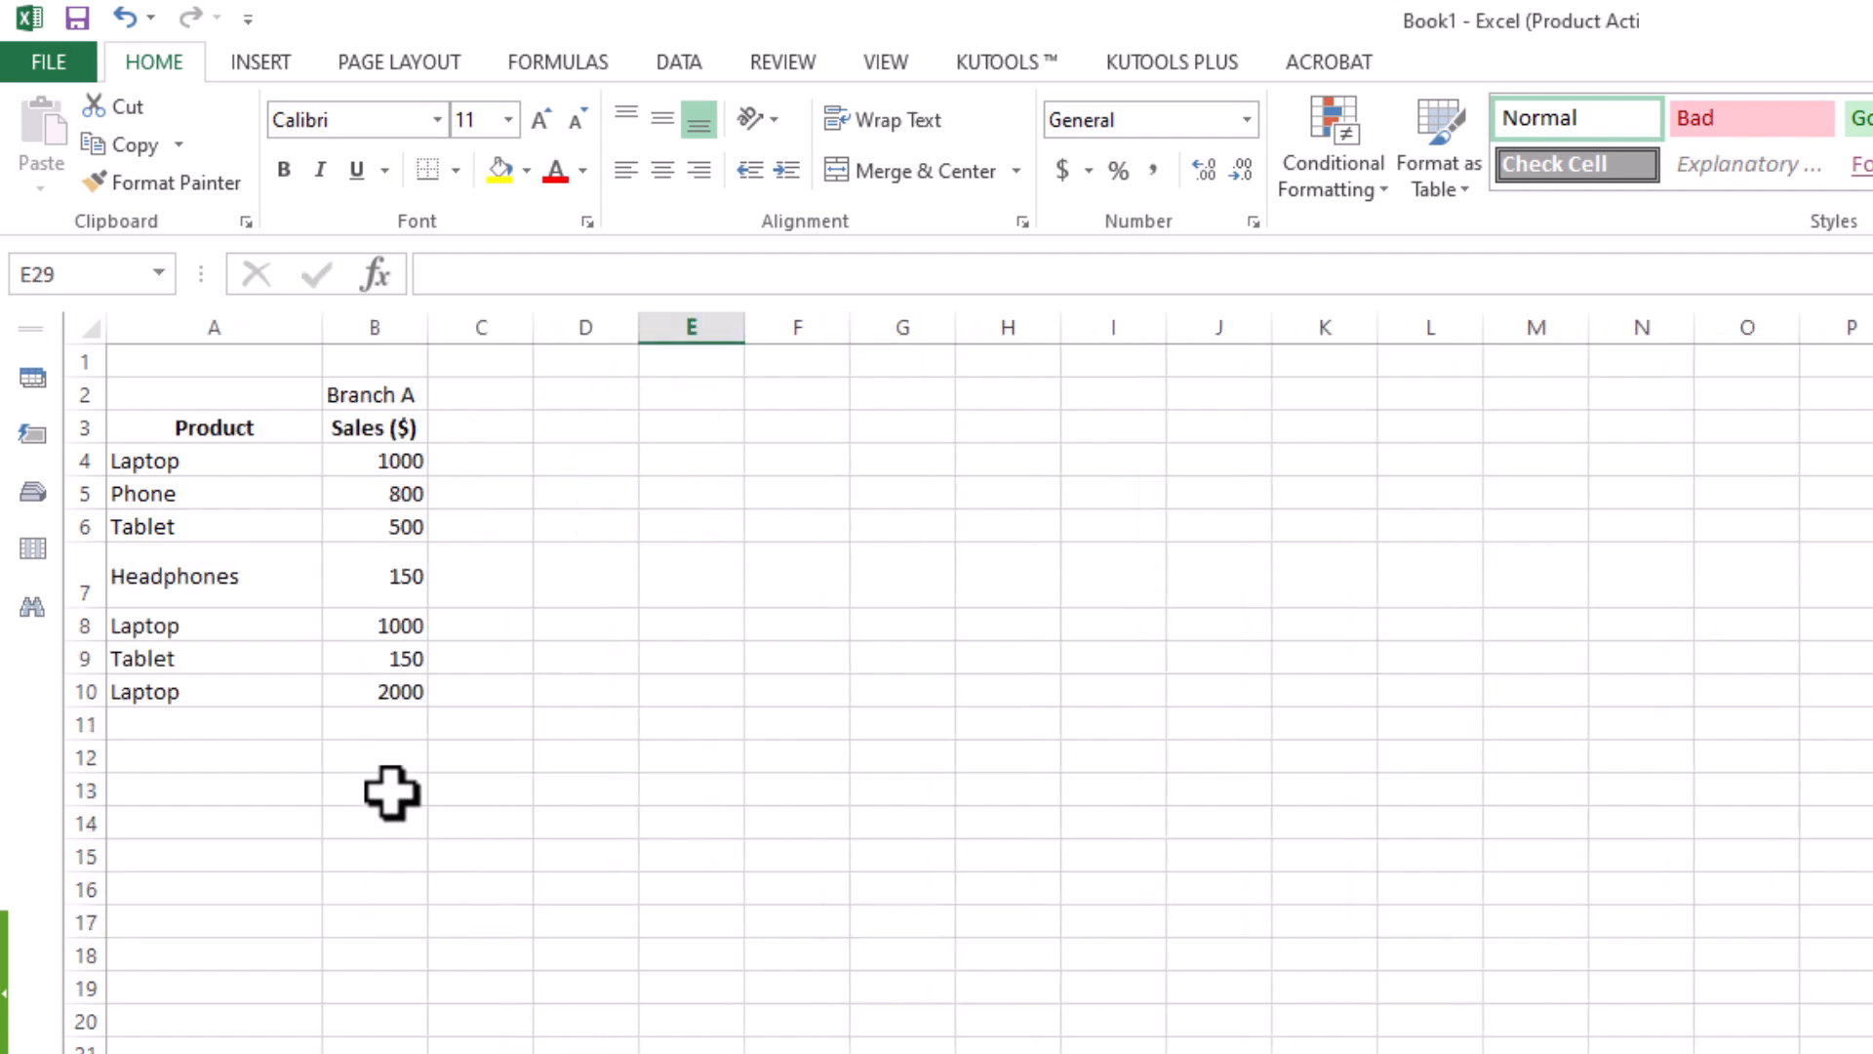
Step: Start a SUMIF formula in cell B12 with the product names A4:A10 as its criteria range
{"action": "left_click", "coordinate": [356, 761]}
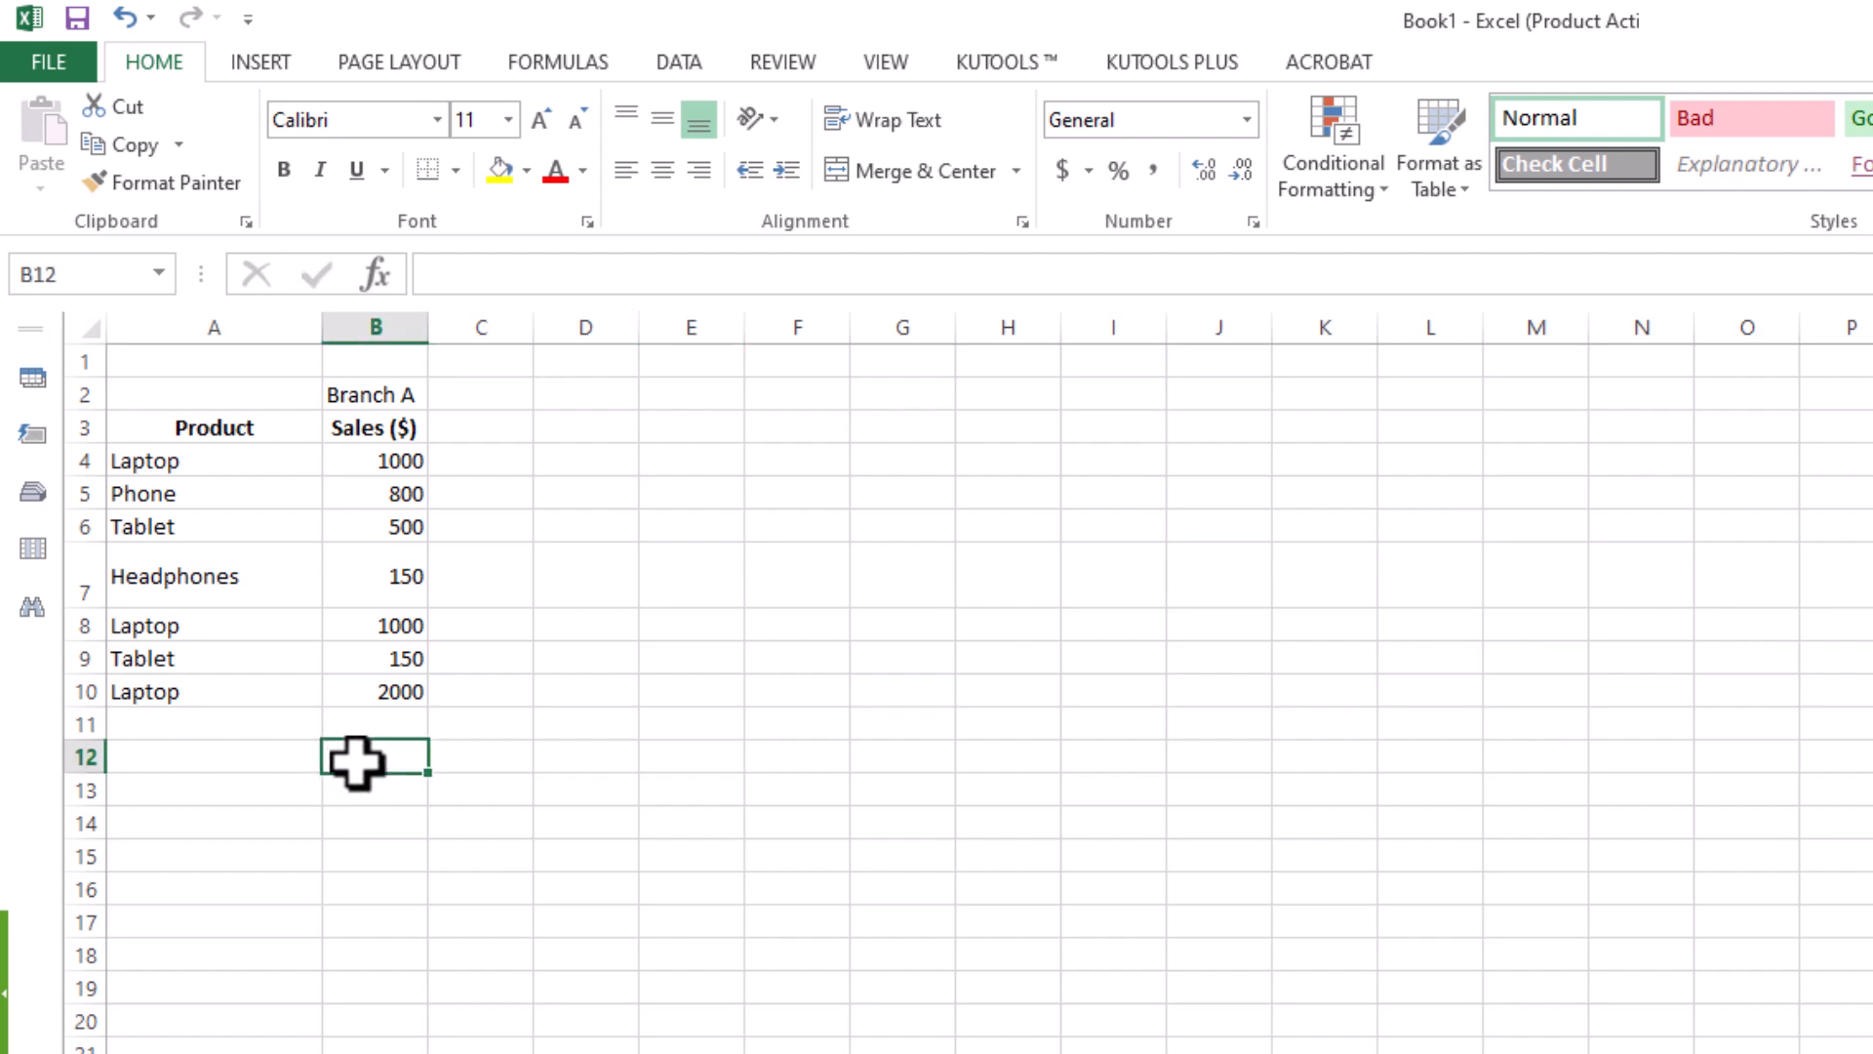
{"action": "type", "text": "="}
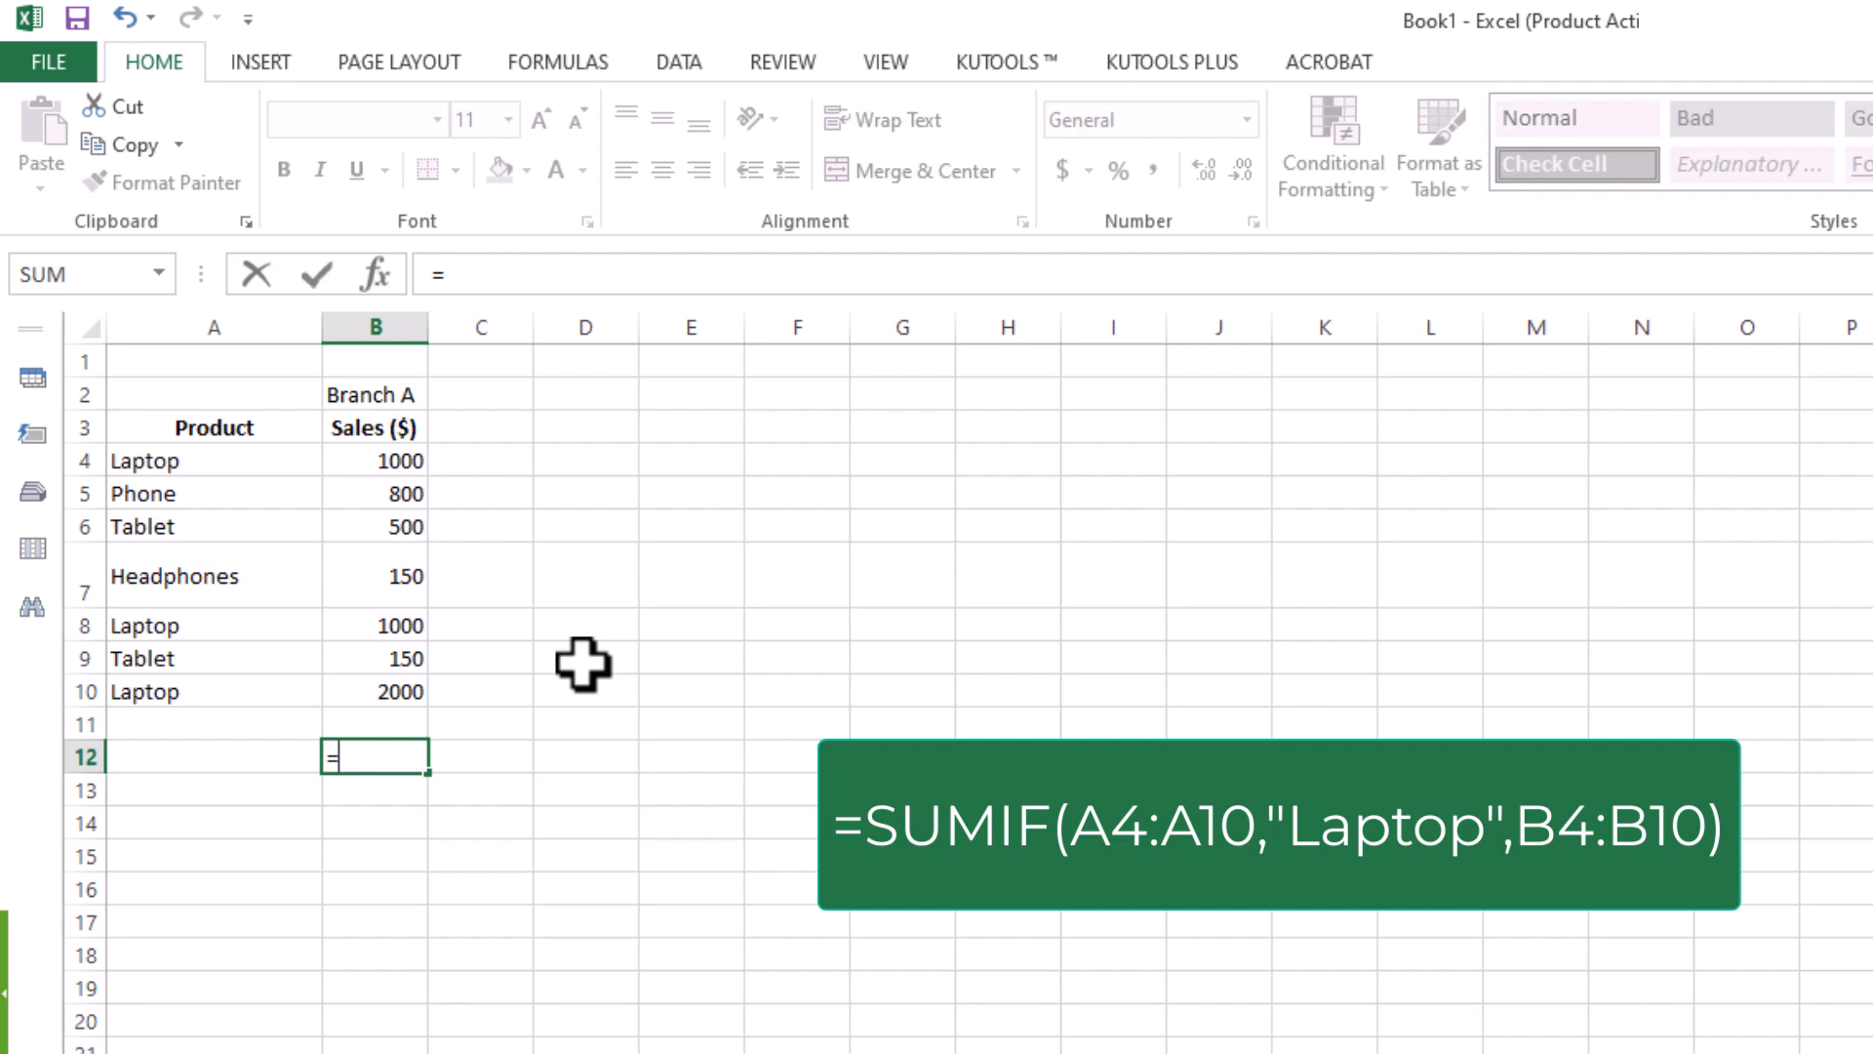
{"action": "type", "text": "sumif"}
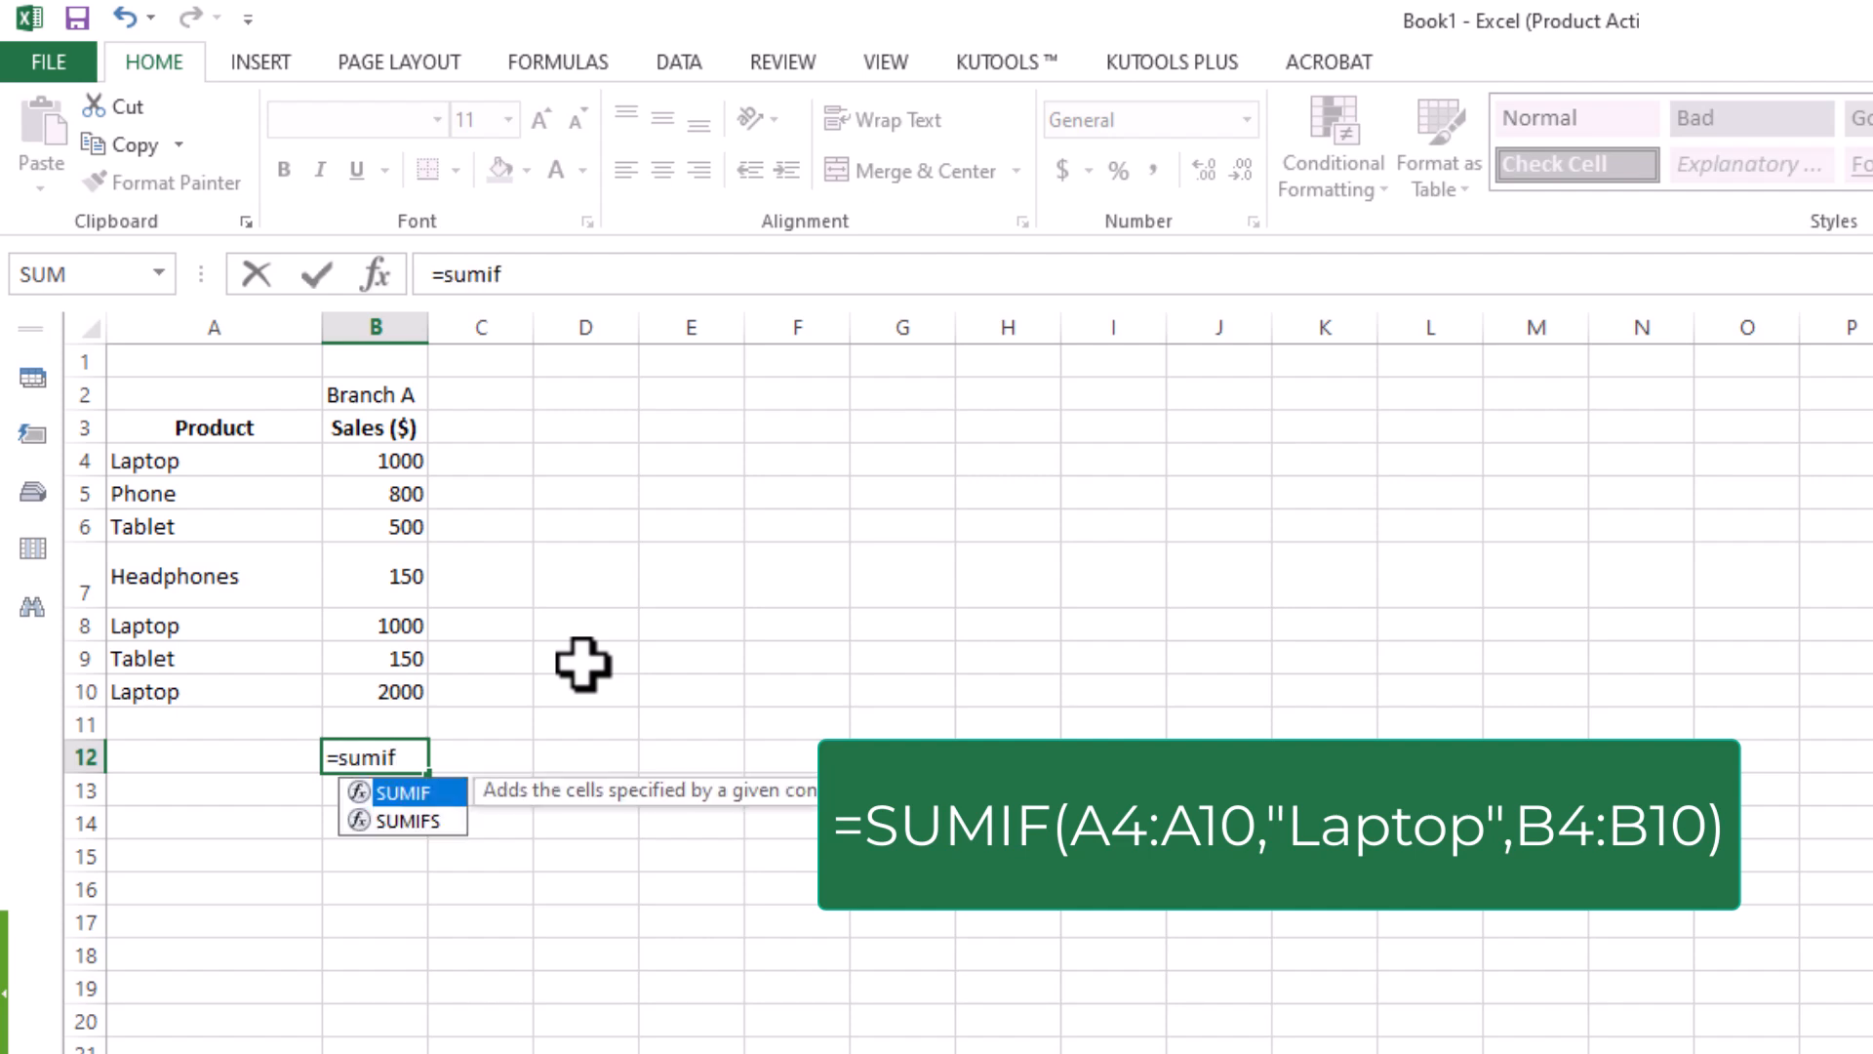
{"action": "type", "text": "("}
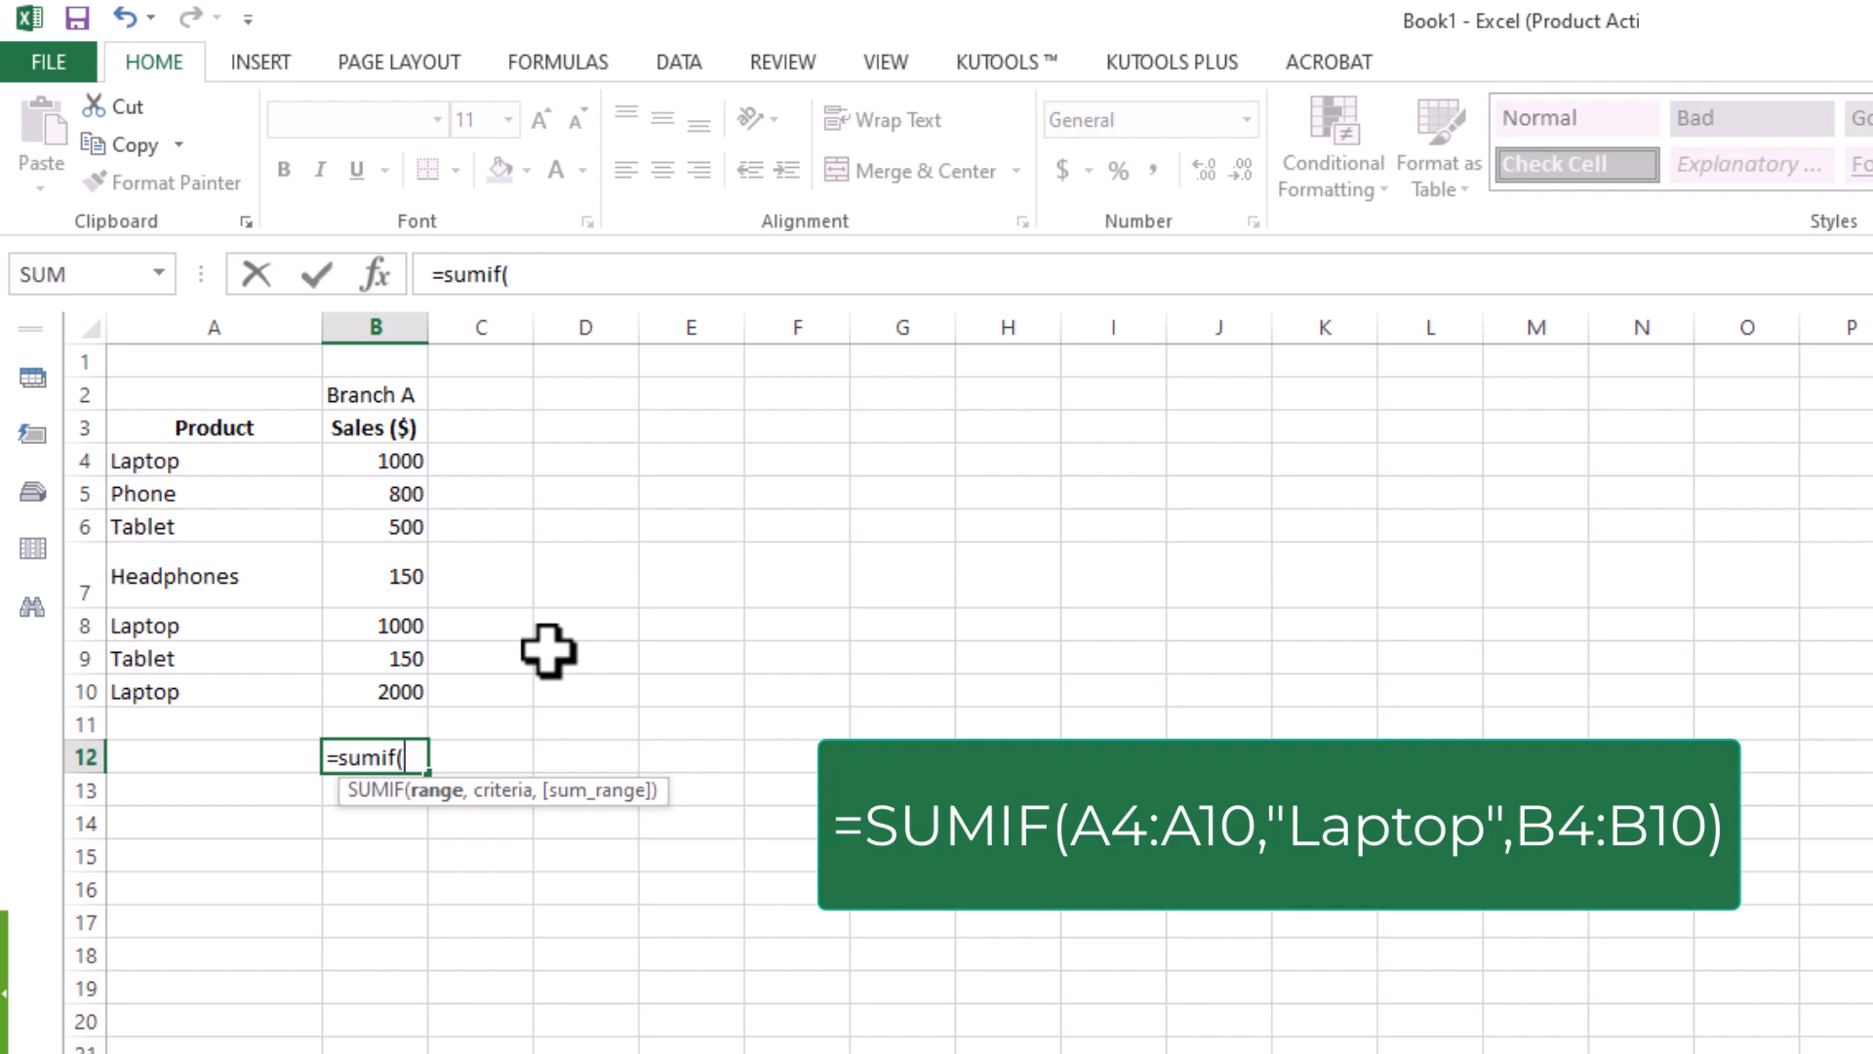
{"action": "type", "text": "A"}
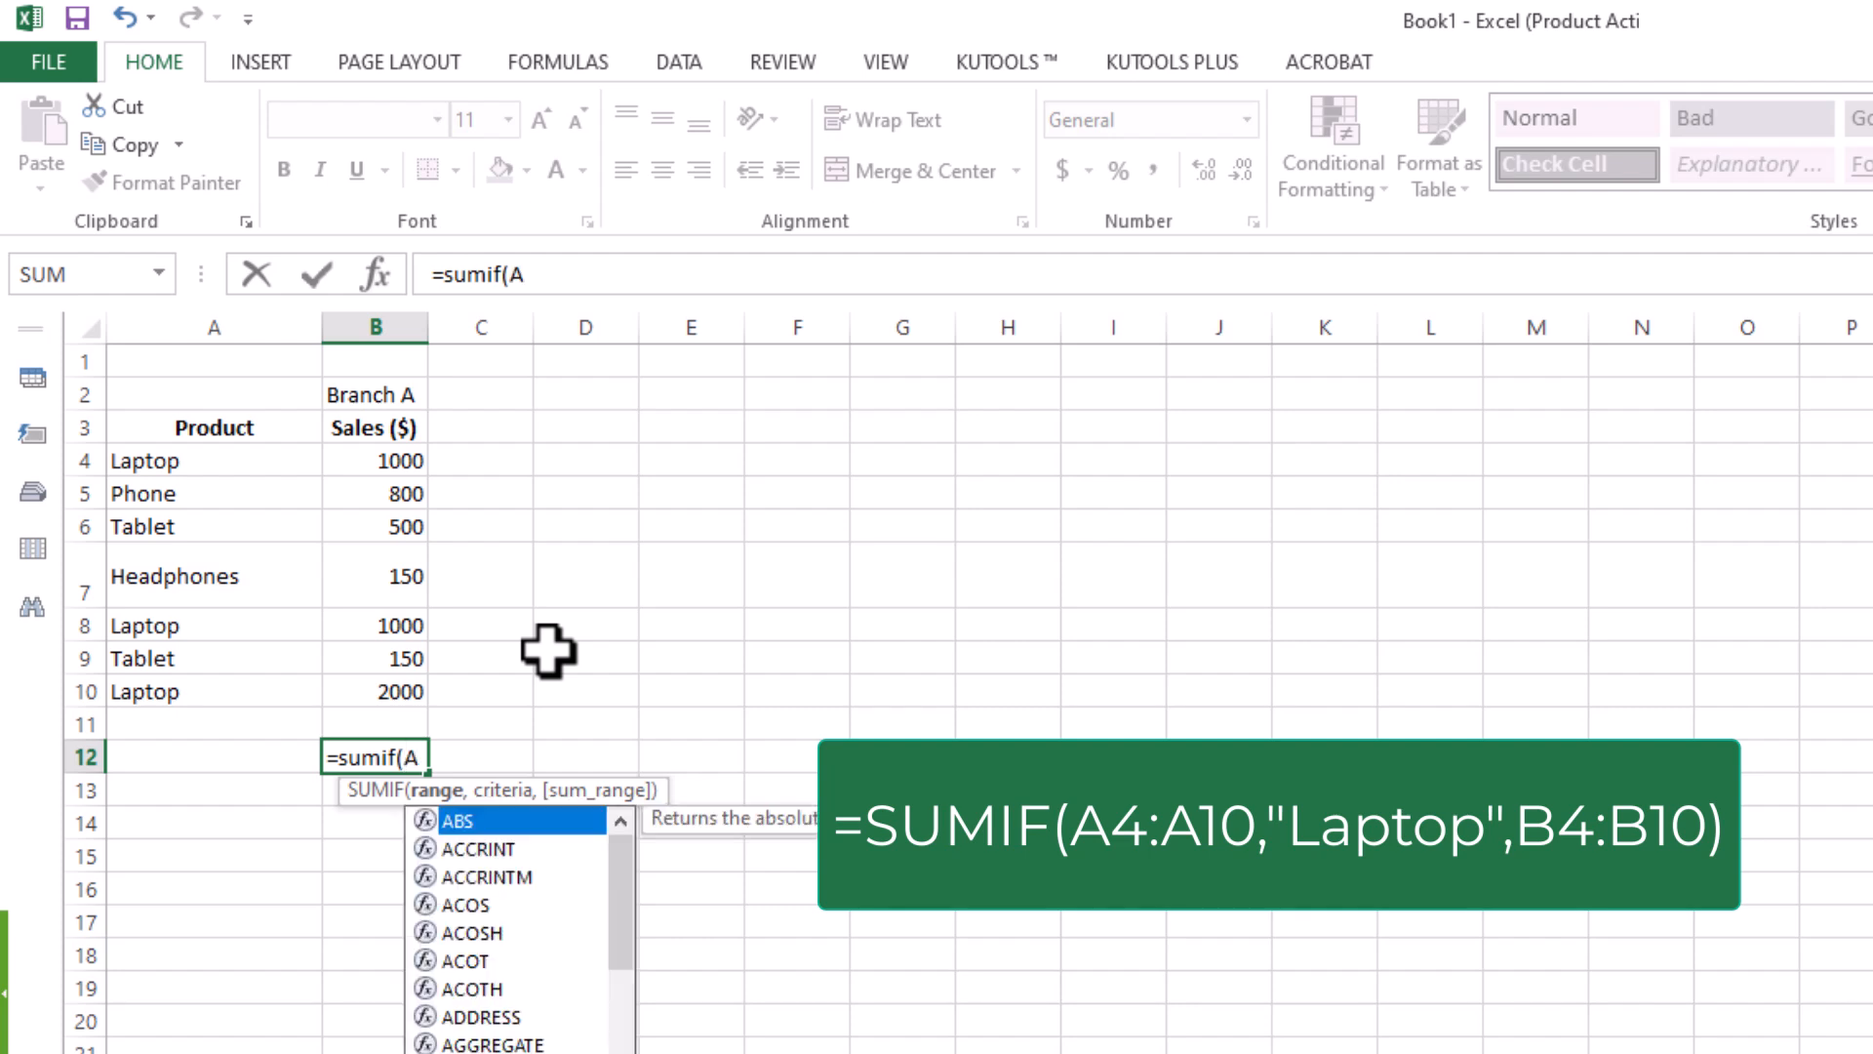
{"action": "type", "text": "4:"}
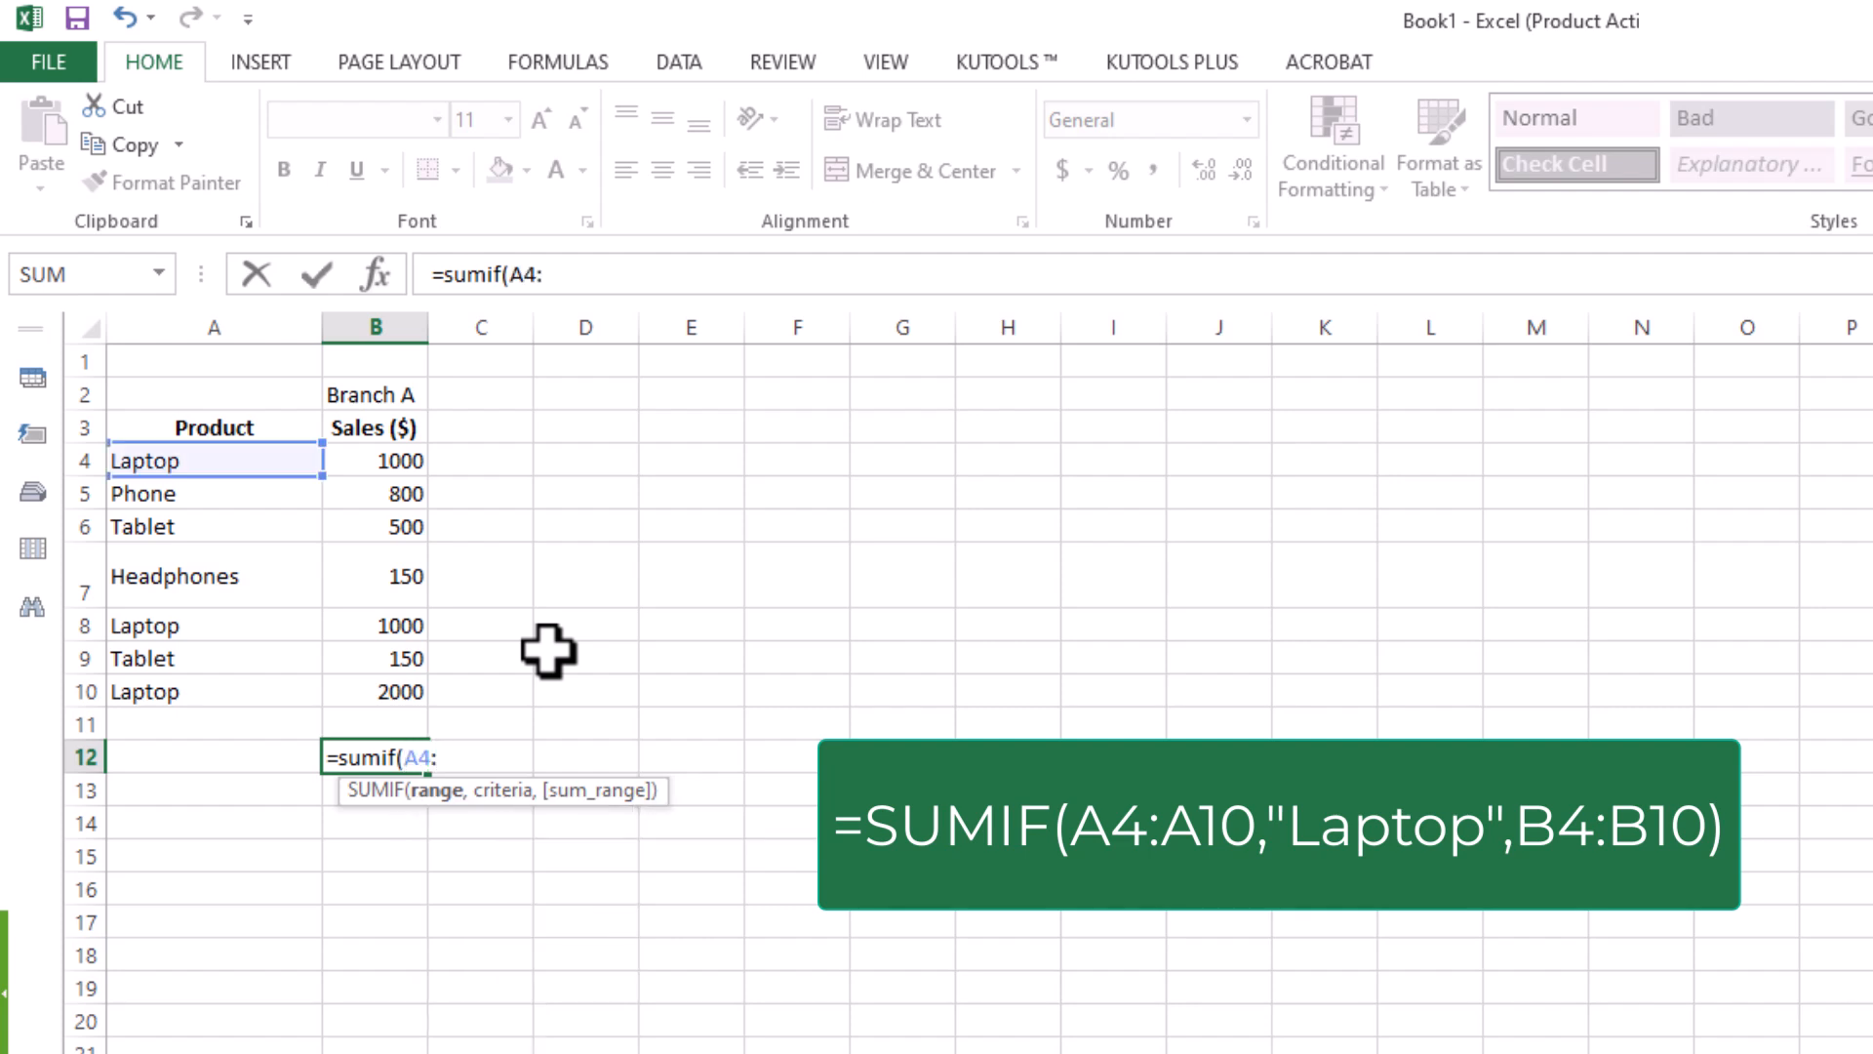
{"action": "type", "text": "A10"}
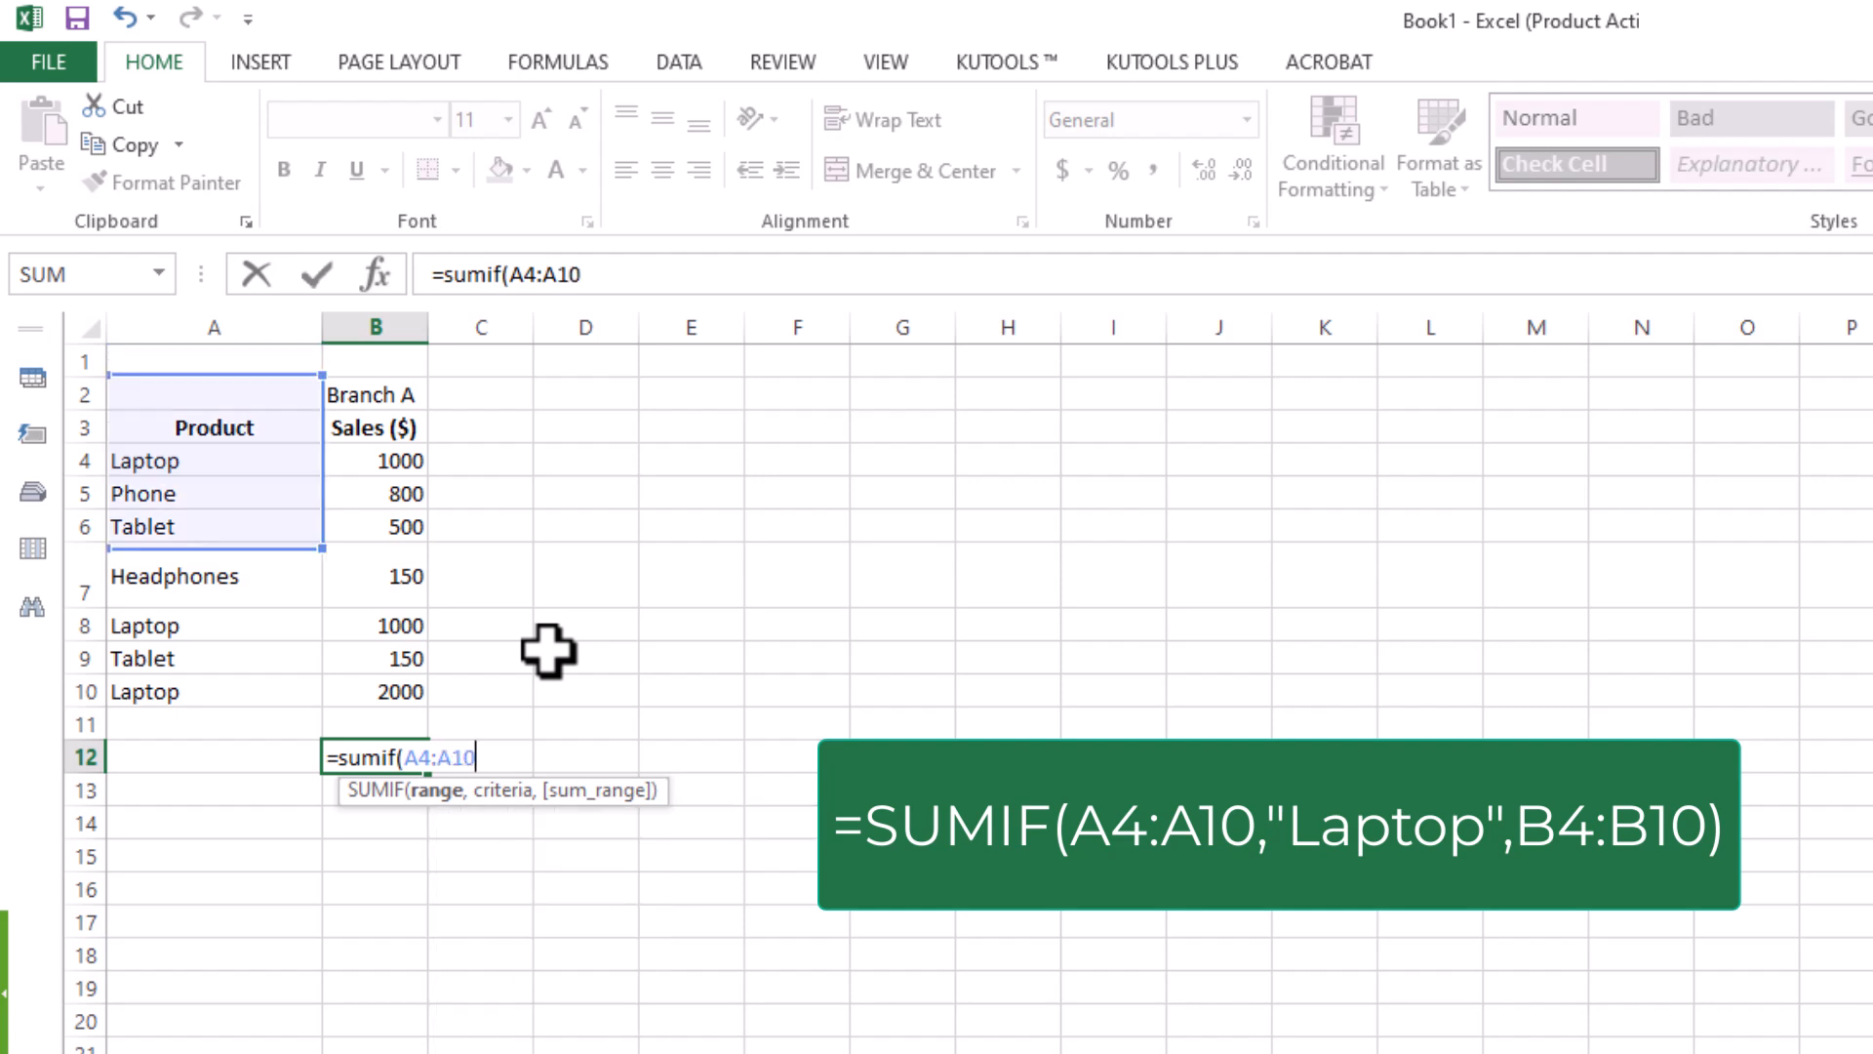
{"action": "type", "text": "'"}
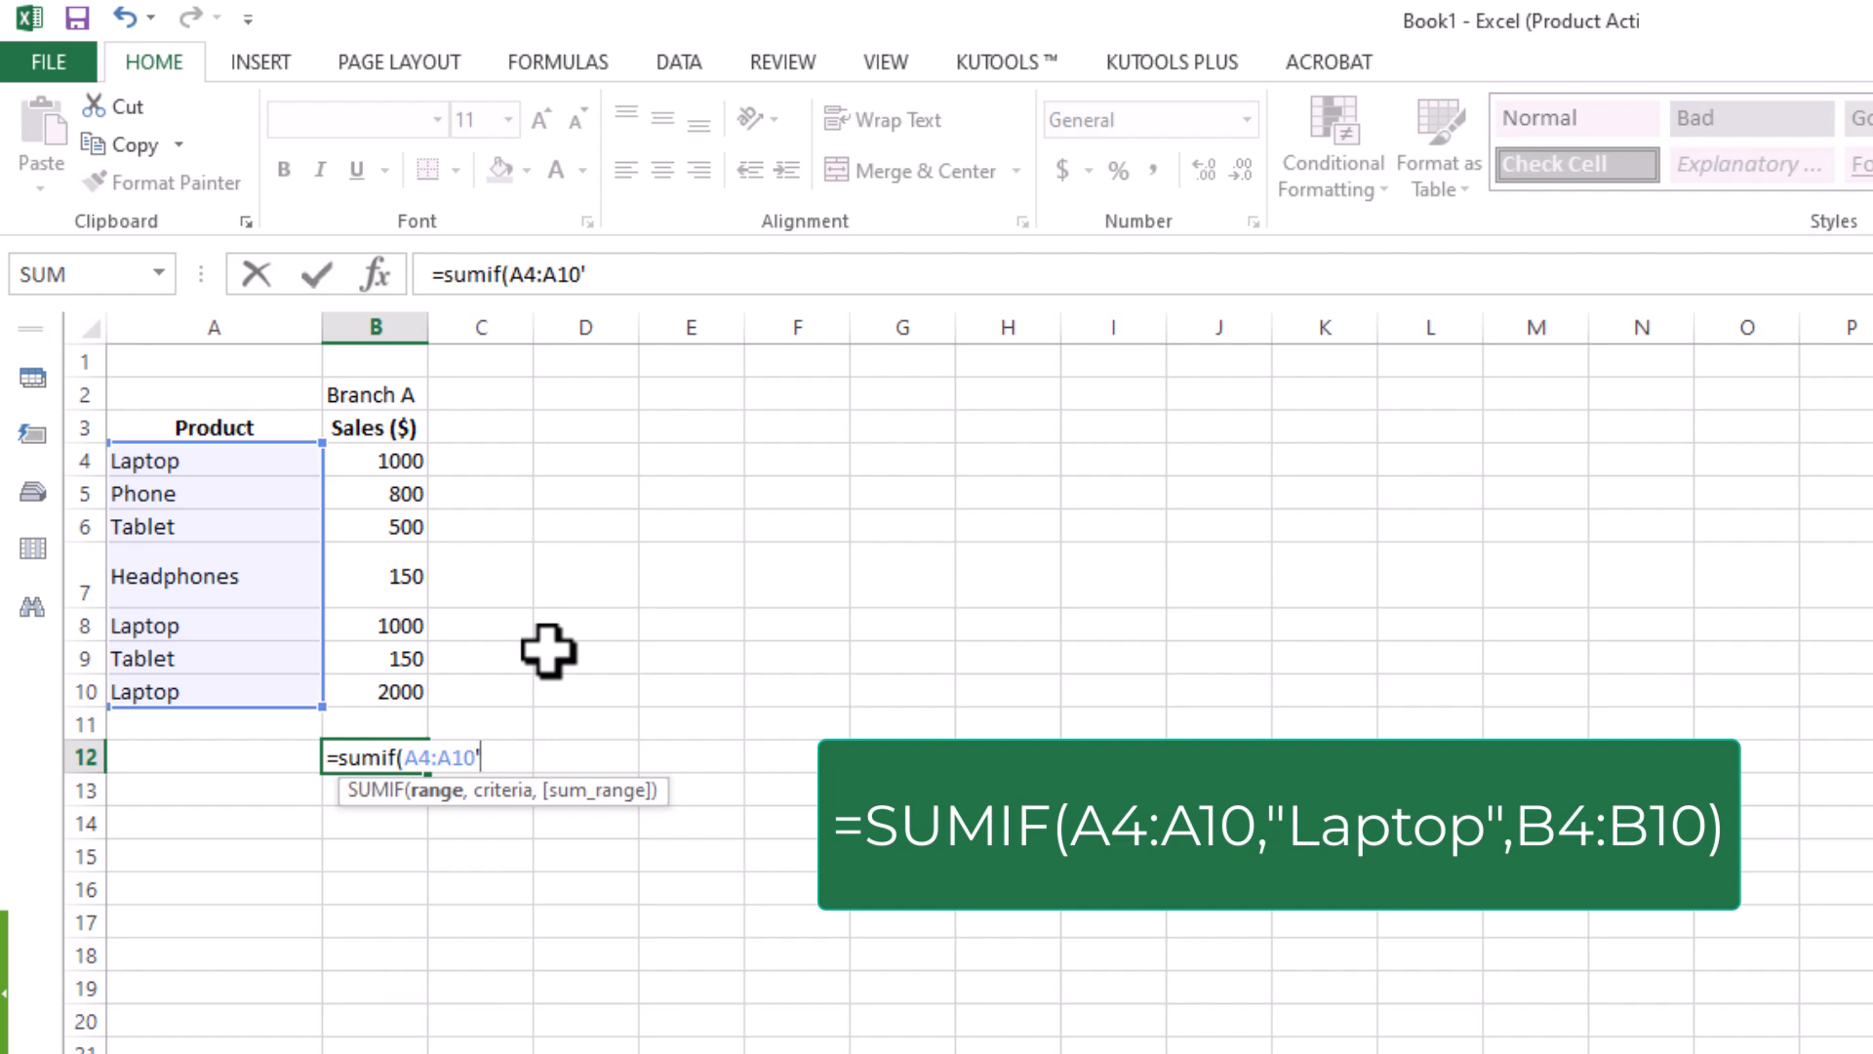
{"action": "key", "text": "BackSpace"}
Step: Complete the B12 formula with the criterion "Laptop" and the sum range B4:B10 to total the laptop sales
{"action": "type", "text": ",\""}
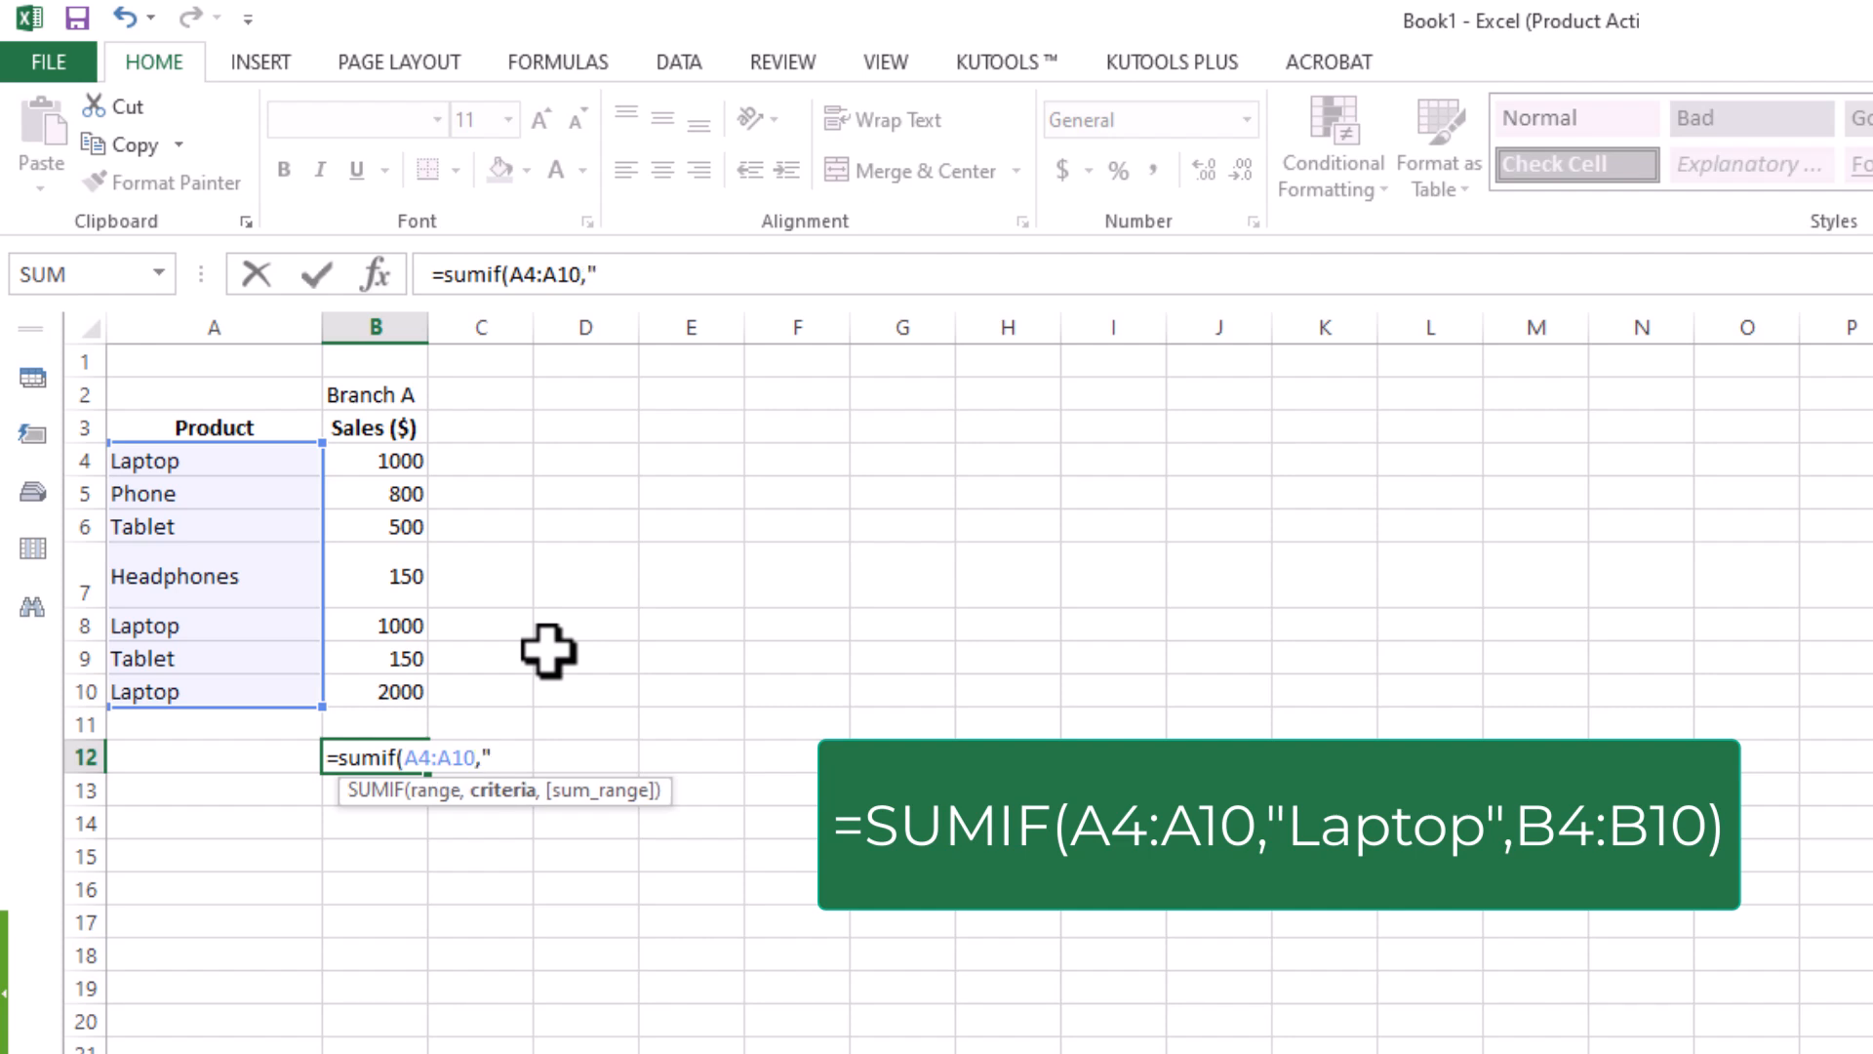
{"action": "type", "text": "Laptop\""}
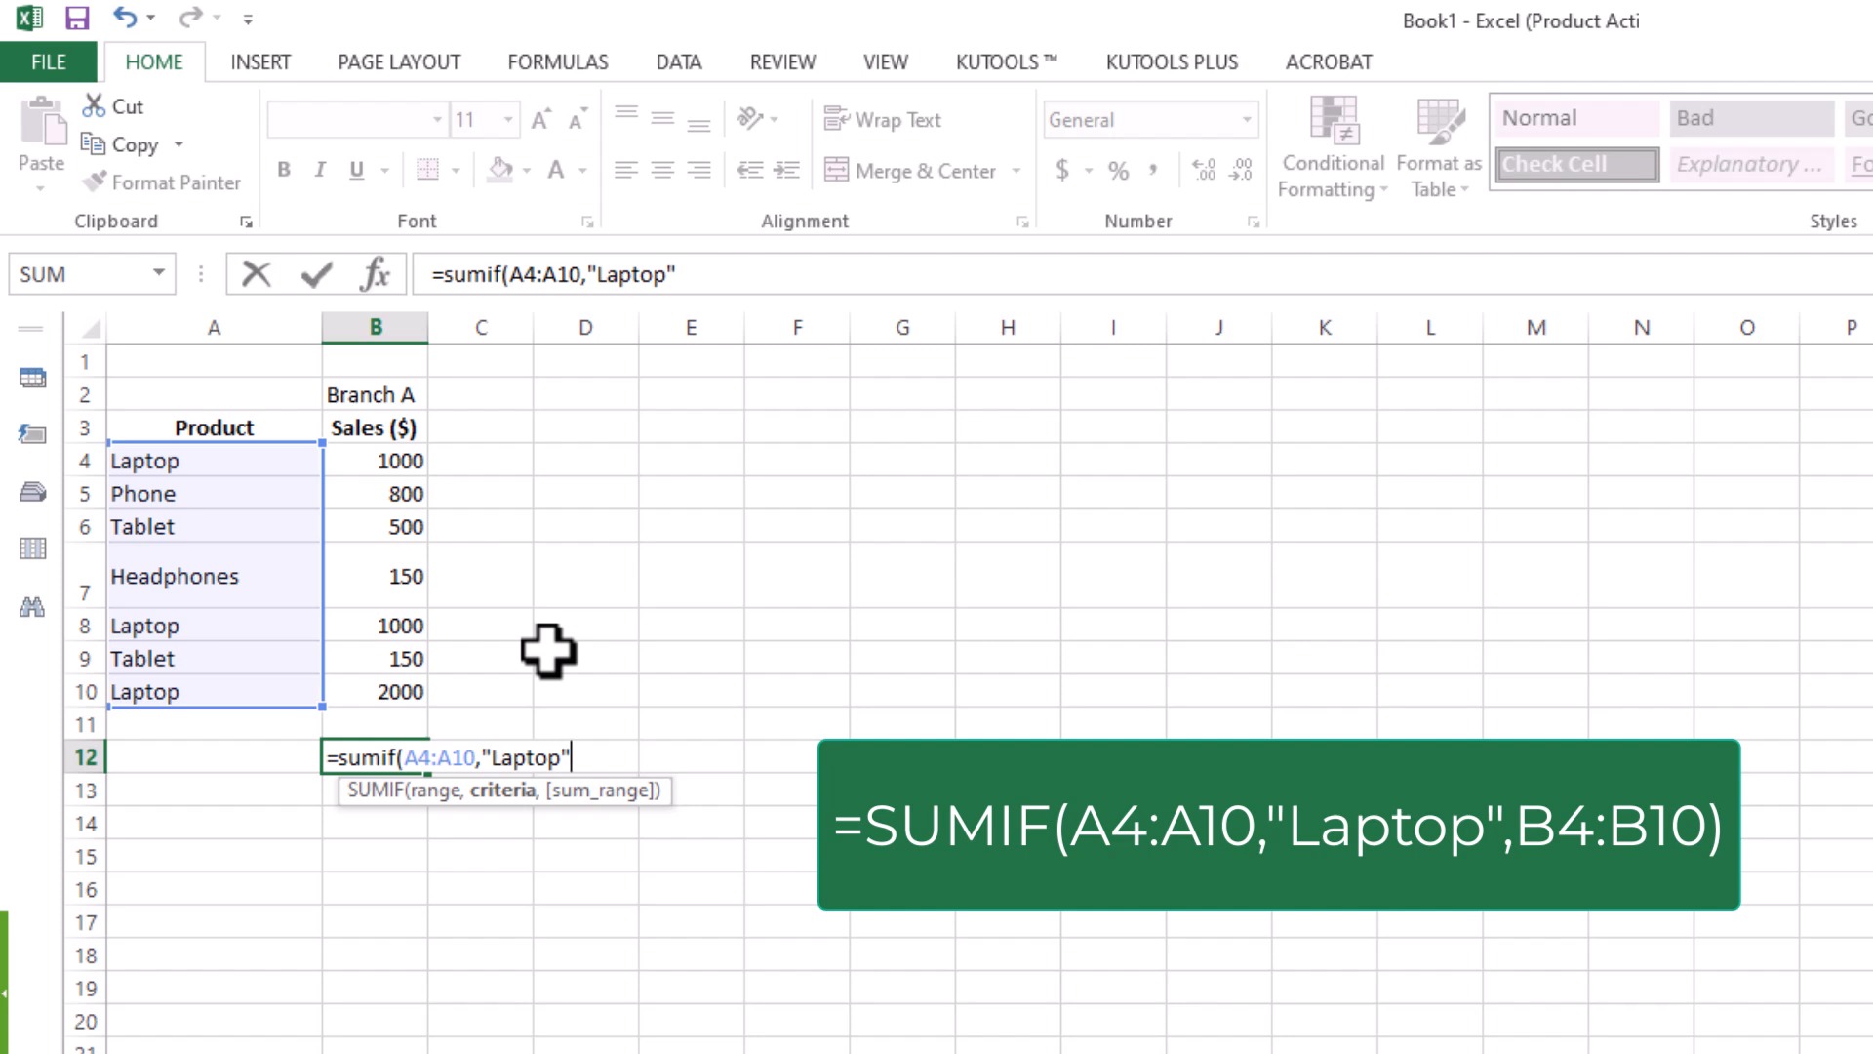
{"action": "type", "text": ","}
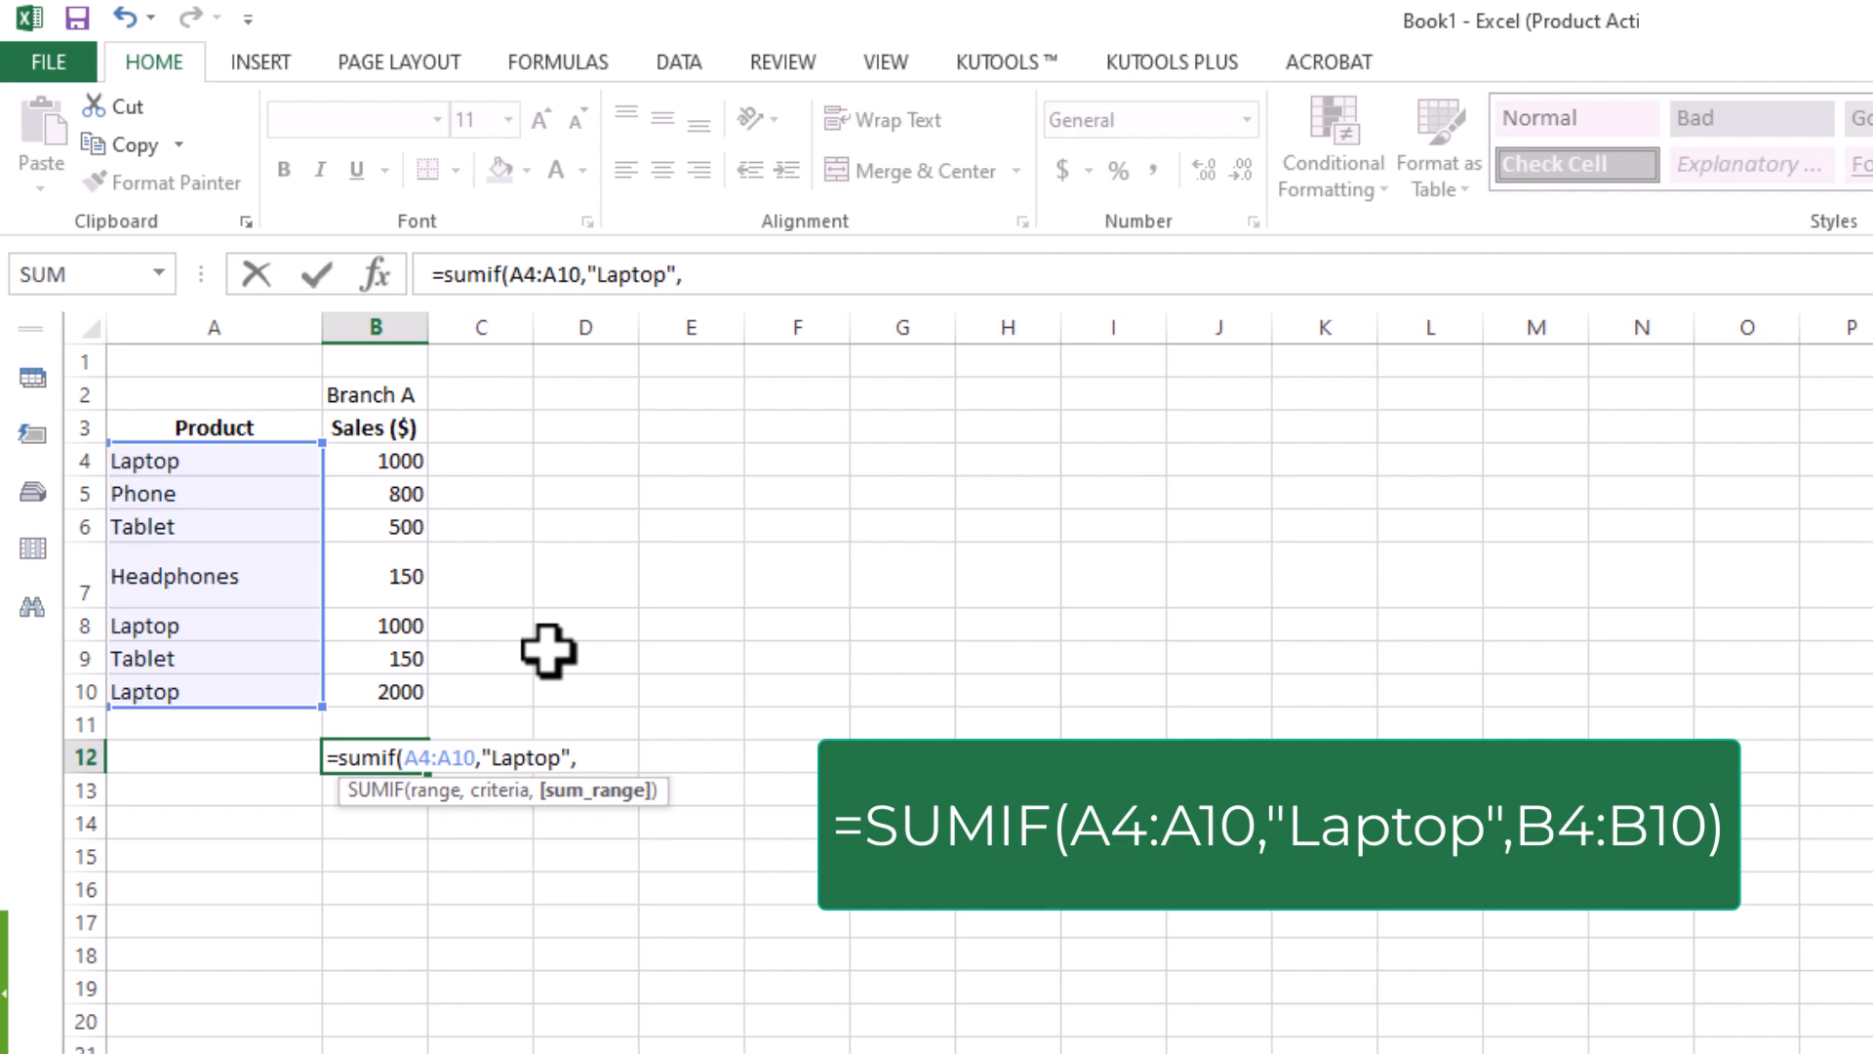
{"action": "type", "text": "B4:B"}
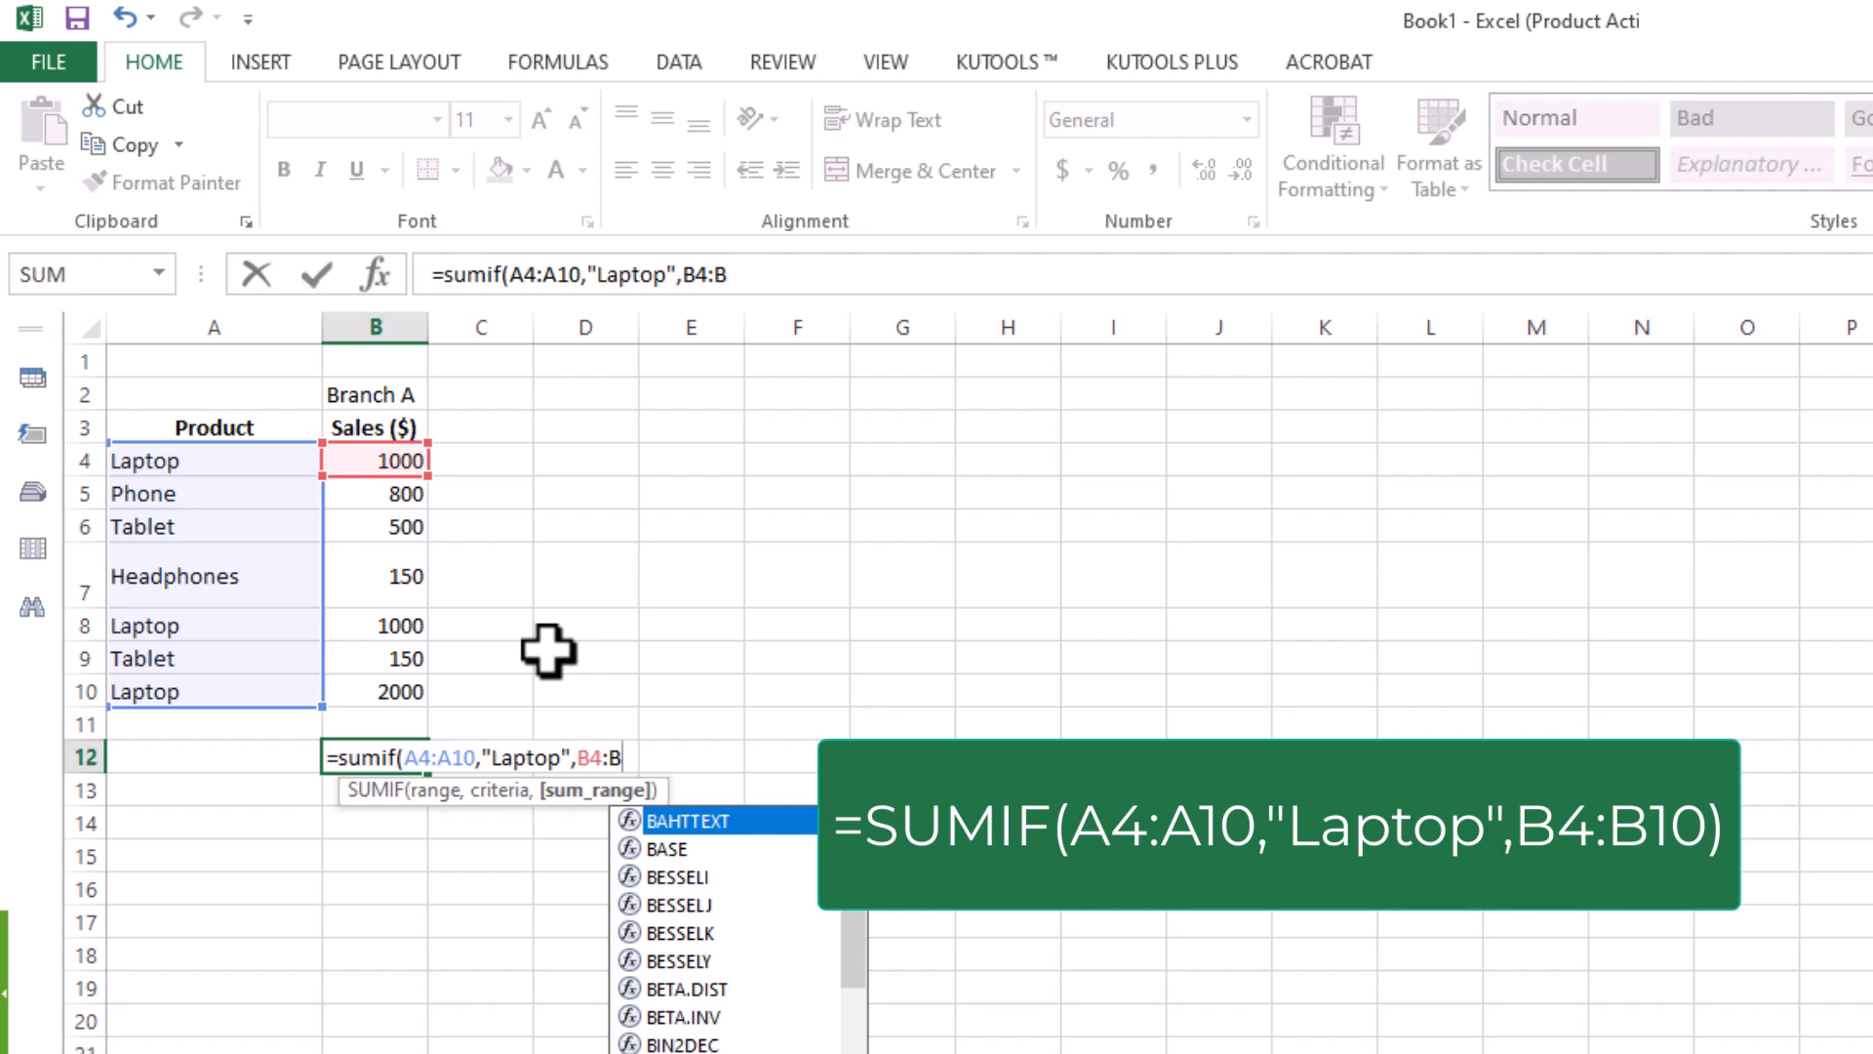
{"action": "type", "text": "10)"}
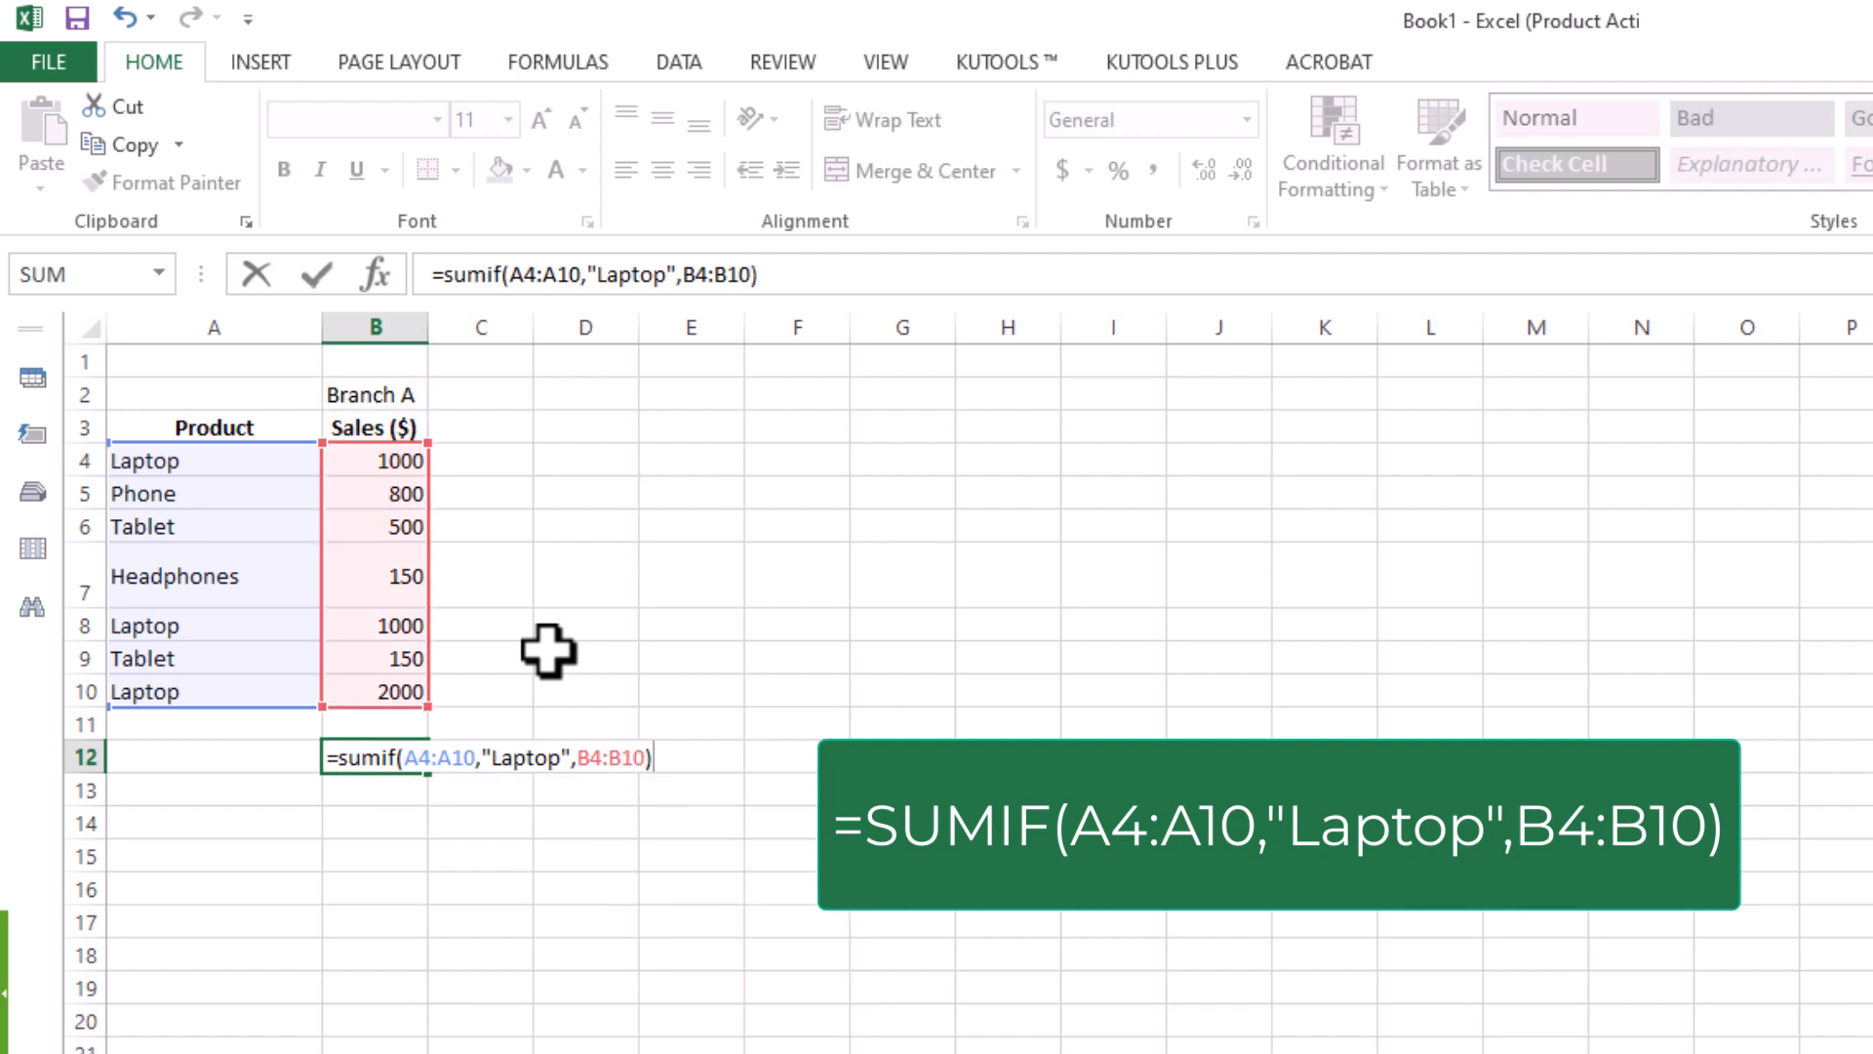
{"action": "key", "text": "Return"}
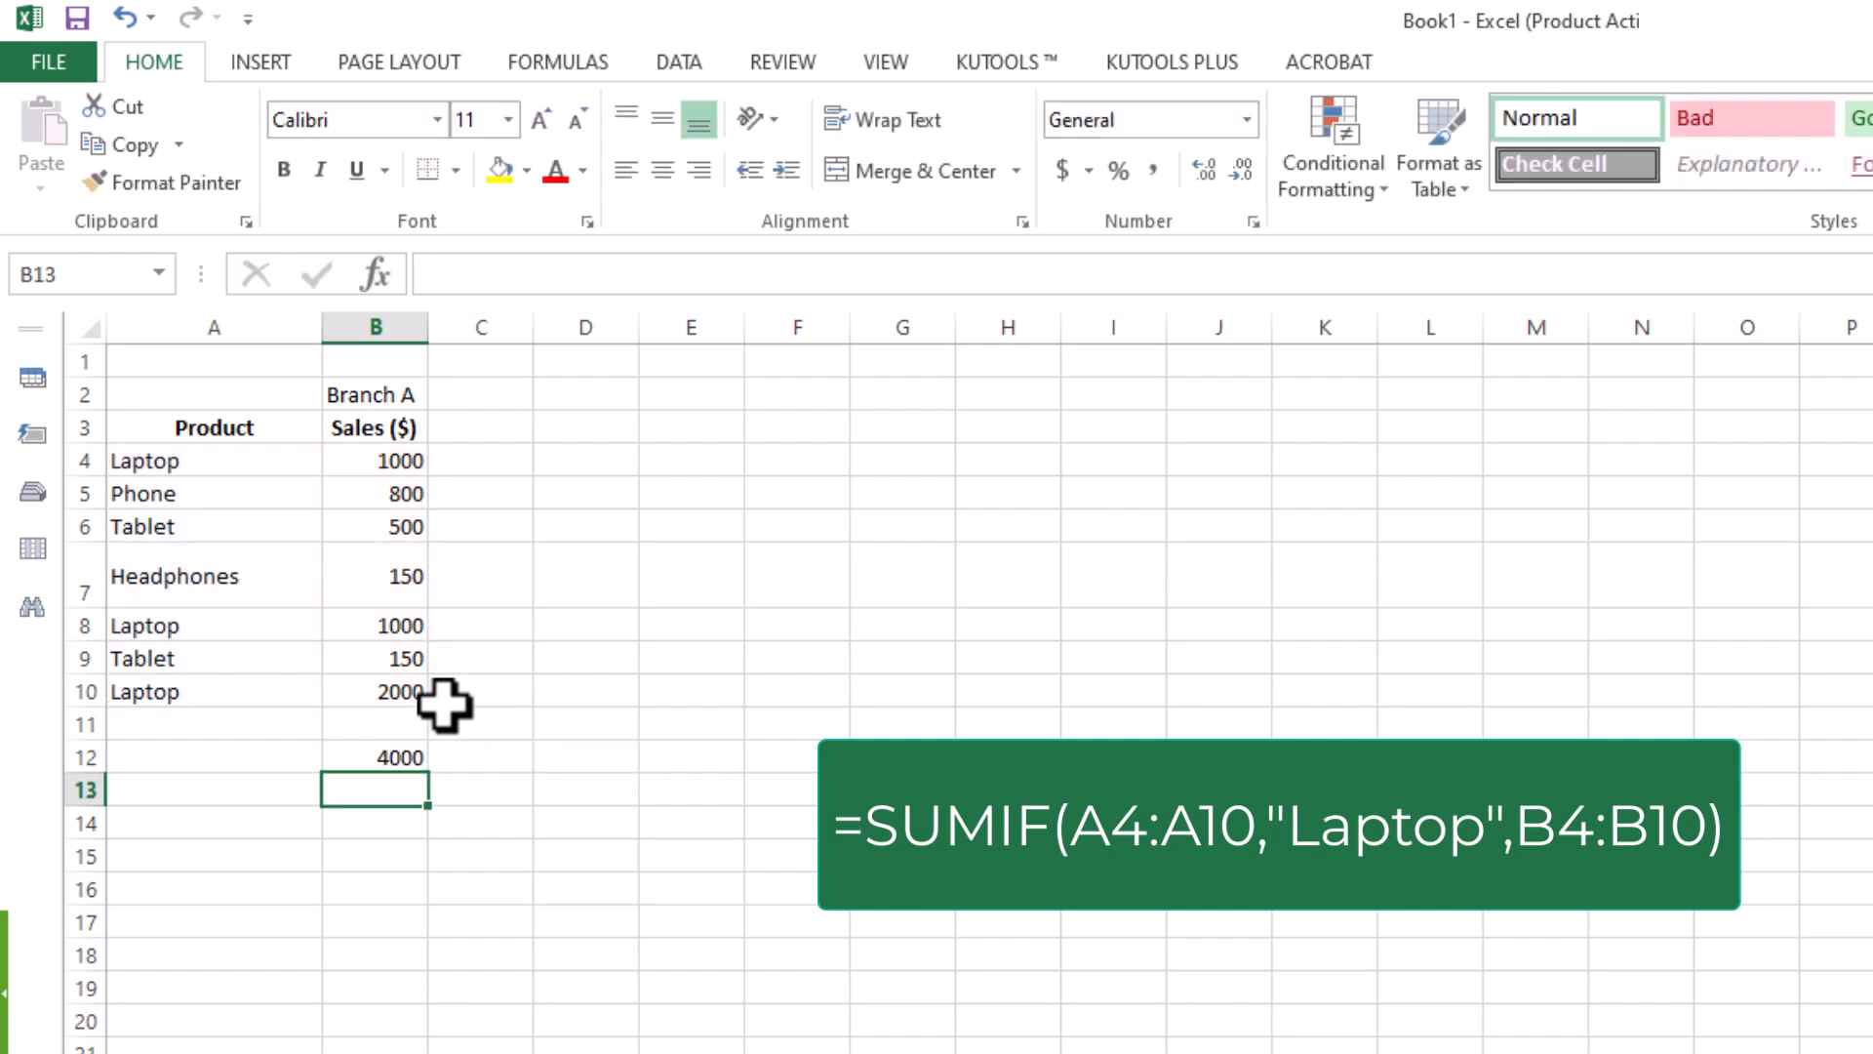